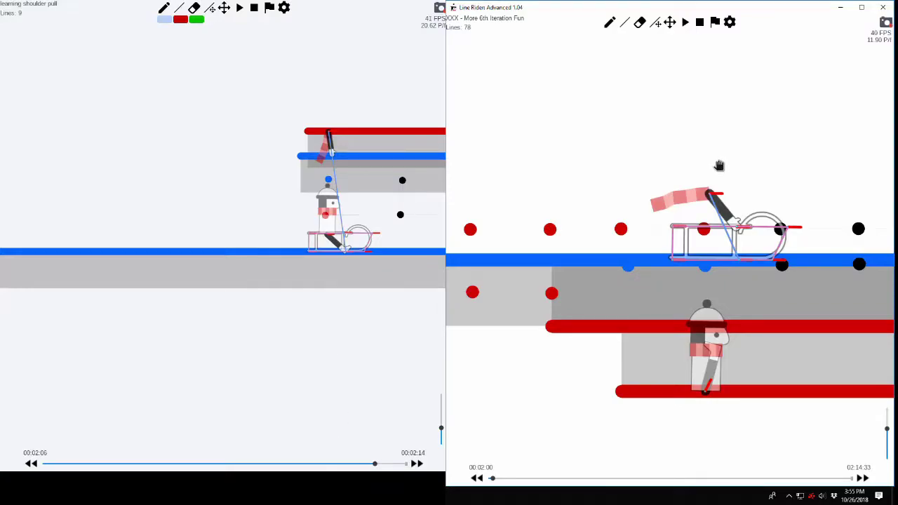
Step: Show the rider's trail with onion skinning to examine the repeated pose around 00:02:00, and hide it again
{"action": "scroll", "coordinate": [781, 192], "scroll_direction": "down", "scroll_amount": 2}
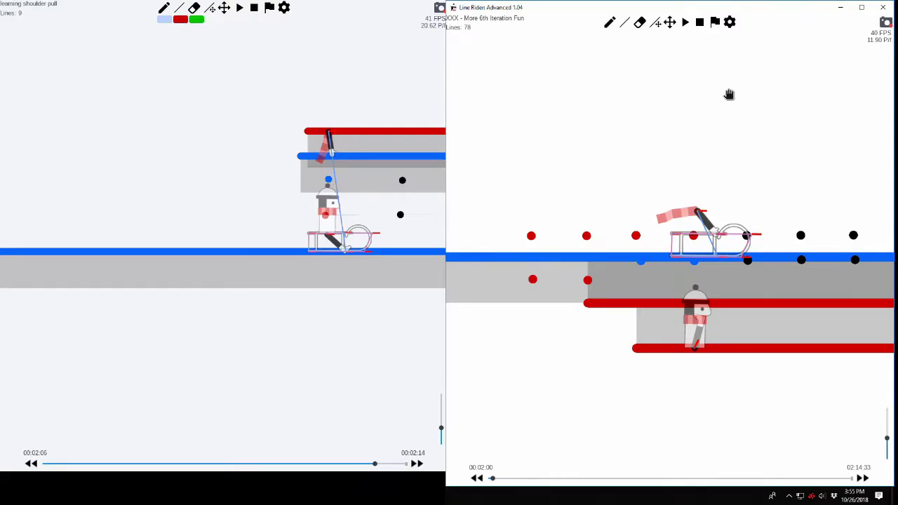
{"action": "left_click_drag", "start_coordinate": [820, 124], "coordinate": [652, 124]}
{"action": "key", "text": "alt+o"}
{"action": "scroll", "coordinate": [655, 118], "scroll_direction": "down", "scroll_amount": 8}
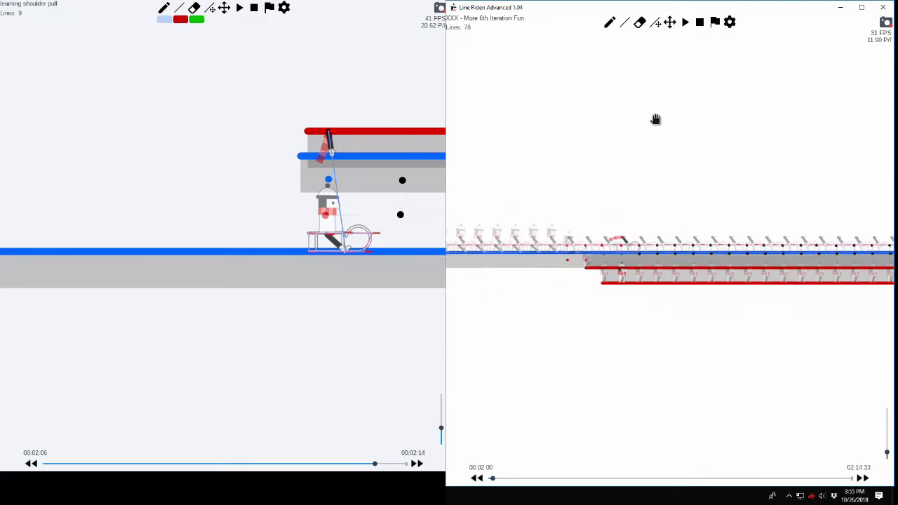
{"action": "scroll", "coordinate": [683, 132], "scroll_direction": "up", "scroll_amount": 10}
{"action": "key", "text": "o"}
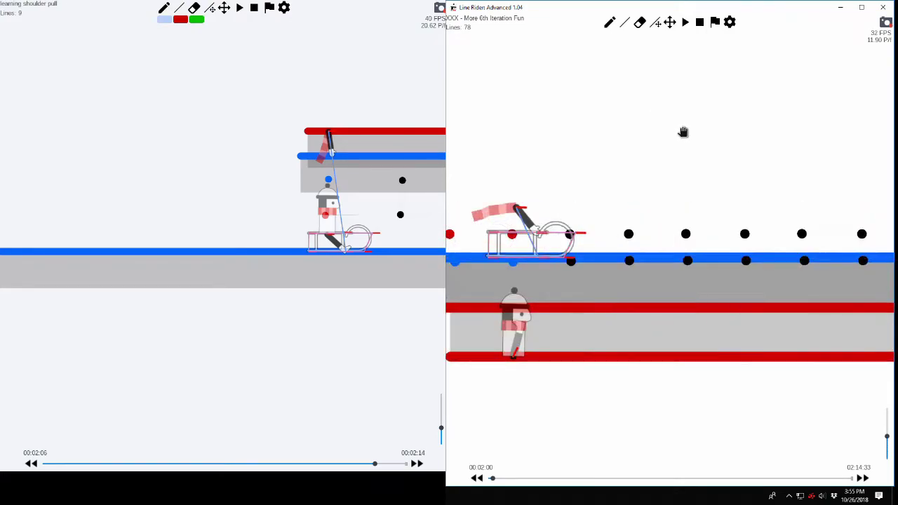
Step: Step through the frames from about 00:01:36 to 00:02:01 to examine how the body is held beneath the sled
{"action": "key", "text": "Right"}
{"action": "key", "text": "Left"}
{"action": "key", "text": "Left"}
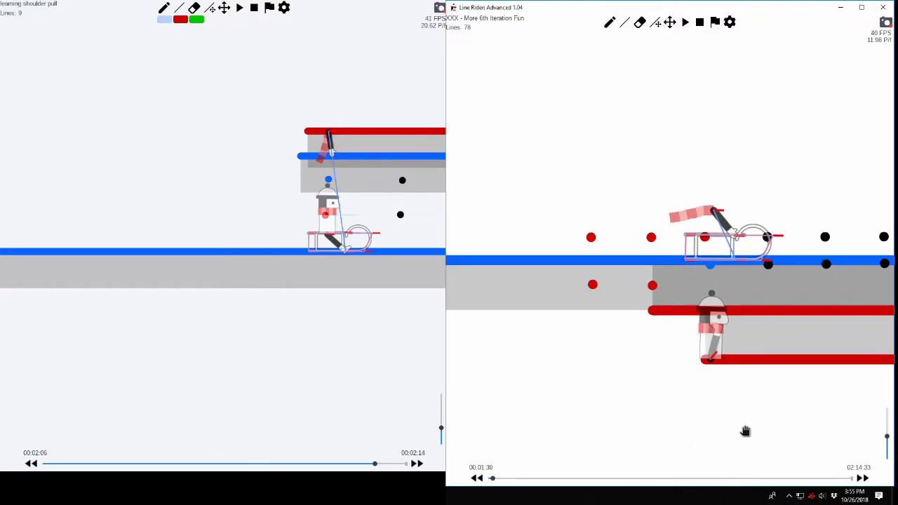
{"action": "key", "text": "Right"}
{"action": "key", "text": "Right"}
{"action": "key", "text": "Right"}
{"action": "key", "text": "Right"}
{"action": "key", "text": "Right"}
{"action": "key", "text": "Right"}
{"action": "key", "text": "Right"}
{"action": "key", "text": "Right"}
{"action": "key", "text": "Right"}
{"action": "key", "text": "Right"}
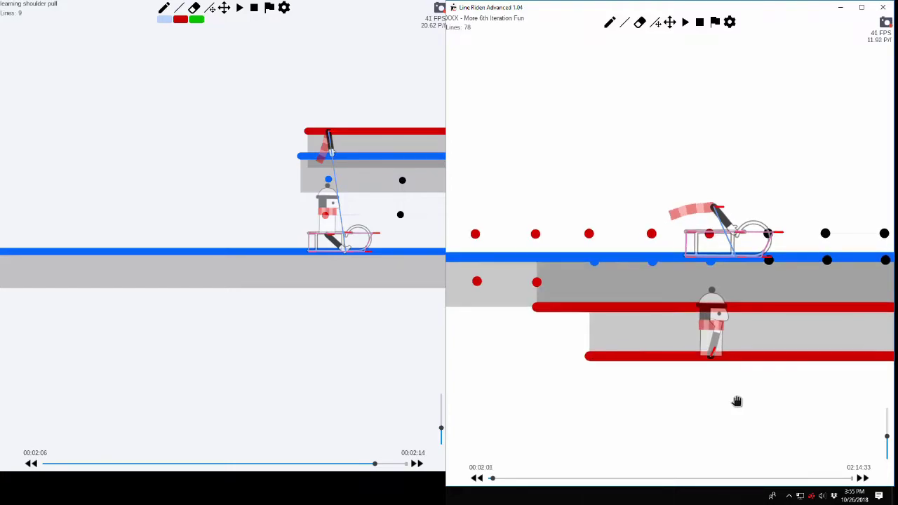
{"action": "key", "text": "Left"}
{"action": "key", "text": "Left"}
{"action": "key", "text": "Left"}
{"action": "key", "text": "Left"}
{"action": "key", "text": "Left"}
{"action": "key", "text": "Left"}
{"action": "key", "text": "Left"}
{"action": "key", "text": "Left"}
{"action": "key", "text": "Left"}
{"action": "key", "text": "Left"}
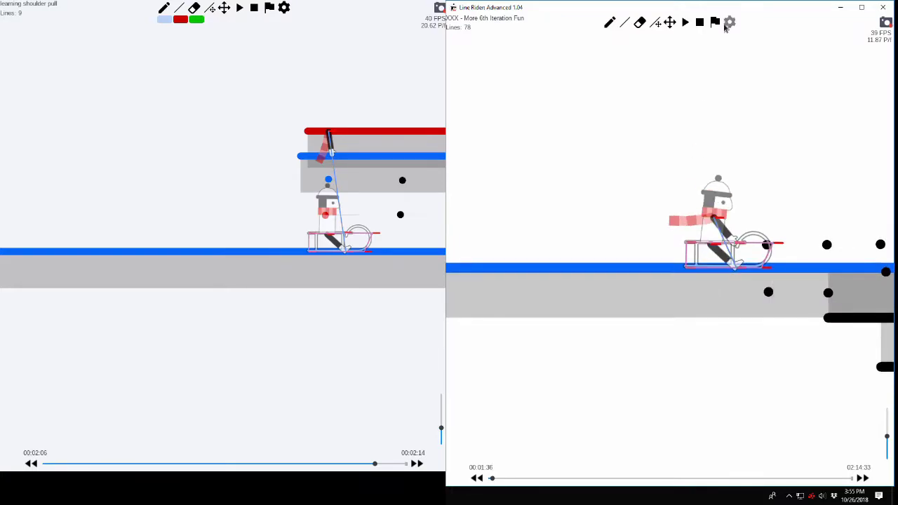
Step: Disable the Contact Points, Momentum Vectors, Line Hitbox and Hit Test visualizations in the editor preferences
{"action": "left_click", "coordinate": [729, 22]}
{"action": "left_click", "coordinate": [752, 67]}
{"action": "left_click", "coordinate": [642, 202]}
{"action": "left_click", "coordinate": [643, 209]}
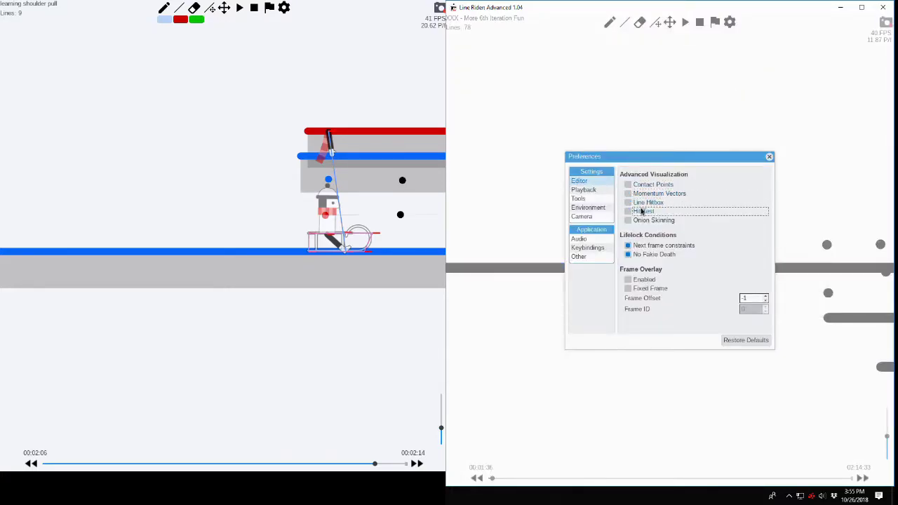
{"action": "left_click", "coordinate": [768, 157]}
Step: Step and play through the track without overlays to examine the rider's body travelling beneath the sled
{"action": "key", "text": "Right"}
{"action": "key", "text": "Right"}
{"action": "key", "text": "Right"}
{"action": "key", "text": "Right"}
{"action": "key", "text": "Right"}
{"action": "key", "text": "Right"}
{"action": "key", "text": "Right"}
{"action": "key", "text": "Right"}
{"action": "key", "text": "Right"}
{"action": "key", "text": "Right"}
{"action": "key", "text": "Right"}
{"action": "key", "text": "Right"}
{"action": "key", "text": "Right"}
{"action": "key", "text": "Right"}
{"action": "key", "text": "Right"}
{"action": "key", "text": "Right"}
{"action": "key", "text": "Right"}
{"action": "key", "text": "Left"}
{"action": "key", "text": "Left"}
{"action": "key", "text": "Left"}
{"action": "key", "text": "Left"}
{"action": "key", "text": "Left"}
{"action": "key", "text": "Left"}
{"action": "key", "text": "Left"}
{"action": "key", "text": "Left"}
{"action": "key", "text": "Left"}
{"action": "key", "text": "Left"}
{"action": "key", "text": "Left"}
{"action": "key", "text": "Left"}
{"action": "key", "text": "Left"}
{"action": "key", "text": "Left"}
{"action": "key", "text": "Left"}
{"action": "key", "text": "Left"}
{"action": "key", "text": "Left"}
{"action": "key", "text": "Left"}
{"action": "key", "text": "space"}
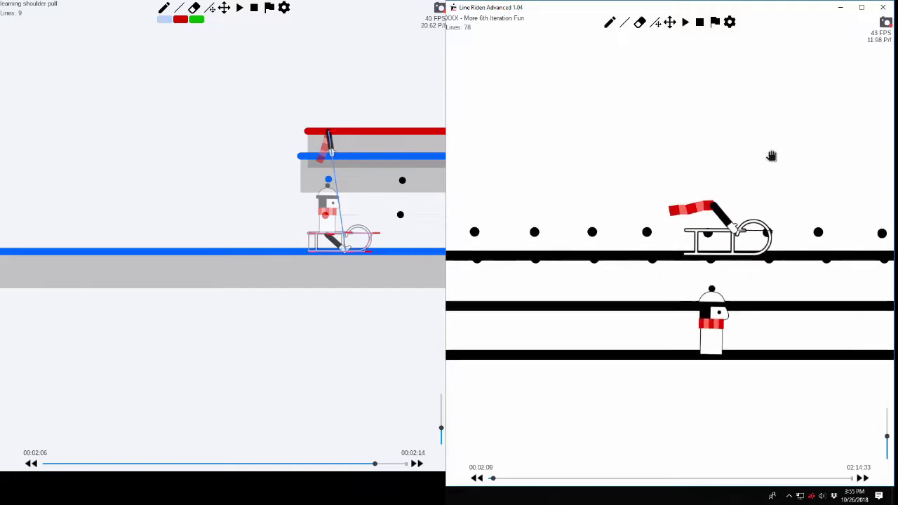
{"action": "key", "text": "space"}
Step: Return the timeline to the track's start at 00:00:00
{"action": "left_click", "coordinate": [716, 24]}
{"action": "key", "text": "y"}
{"action": "scroll", "coordinate": [754, 55], "scroll_direction": "down", "scroll_amount": 8}
{"action": "scroll", "coordinate": [736, 75], "scroll_direction": "up", "scroll_amount": 5}
{"action": "key", "text": "u"}
{"action": "scroll", "coordinate": [668, 28], "scroll_direction": "down", "scroll_amount": 2}
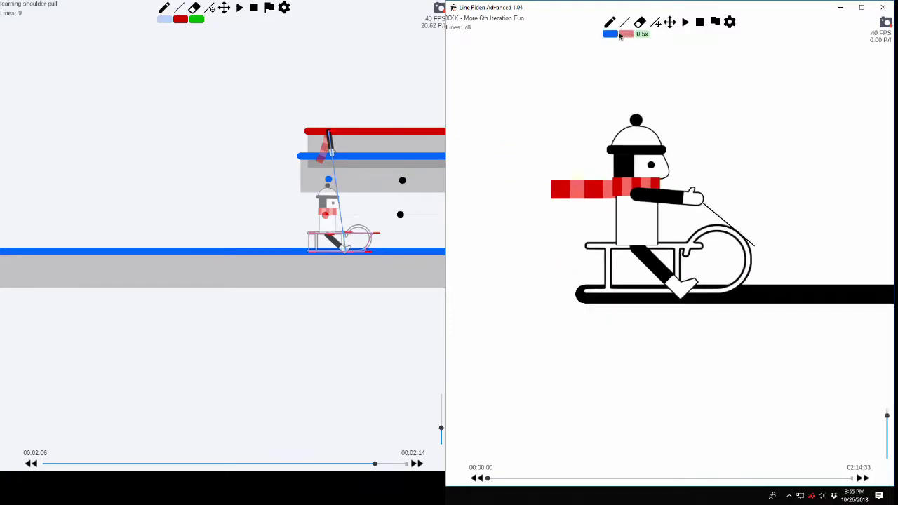
Step: Enable the Contact Points, Momentum Vectors, Line Hitbox and Hit Test visualizations in the editor preferences
{"action": "left_click", "coordinate": [729, 22]}
{"action": "left_click", "coordinate": [747, 66]}
{"action": "left_click", "coordinate": [647, 192]}
{"action": "left_click", "coordinate": [647, 202]}
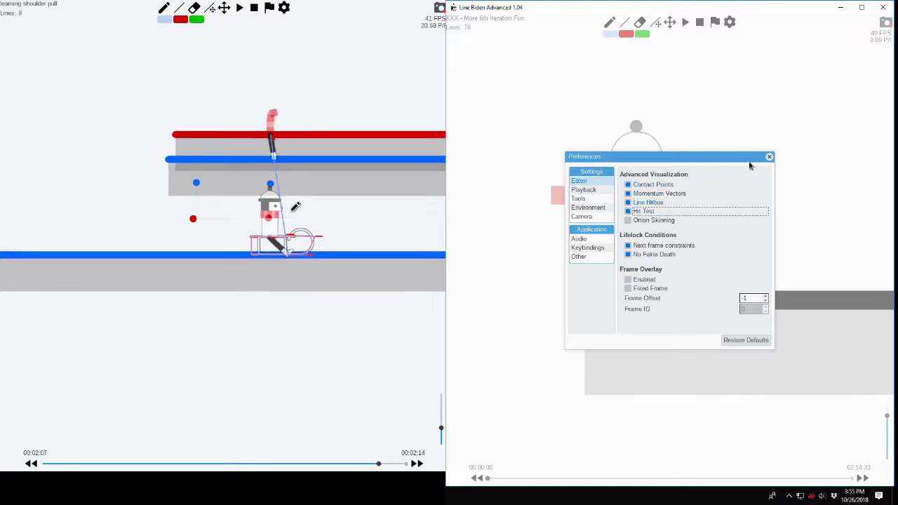
{"action": "left_click", "coordinate": [769, 157]}
Step: Advance to frame 00:00:06 and step through its physics iterations to examine the rider's motion on the red line
{"action": "key", "text": "Right"}
{"action": "left_click", "coordinate": [671, 28]}
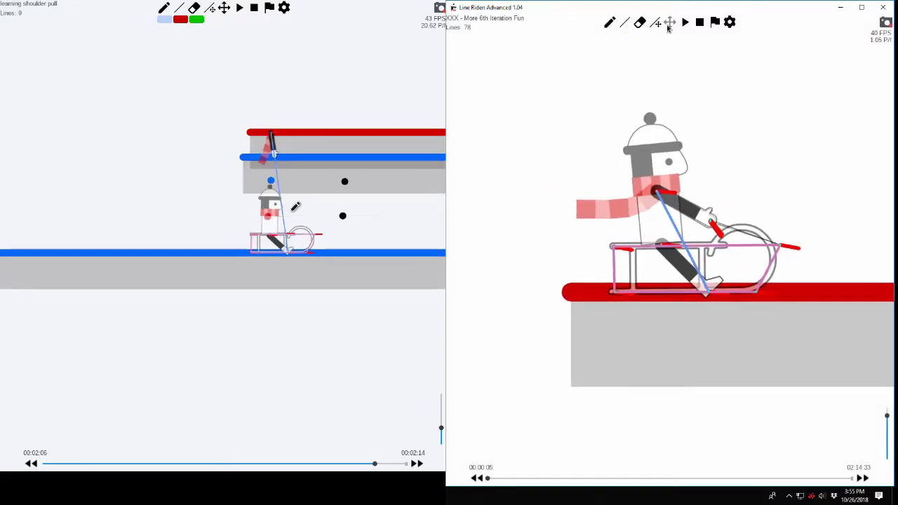
{"action": "key", "text": "Right"}
{"action": "key", "text": "alt+Left"}
{"action": "key", "text": "alt+Right"}
{"action": "key", "text": "alt+Left"}
{"action": "key", "text": "alt+Left"}
{"action": "key", "text": "alt+Left"}
{"action": "key", "text": "alt+Left"}
{"action": "key", "text": "alt+Left"}
{"action": "key", "text": "alt+Left"}
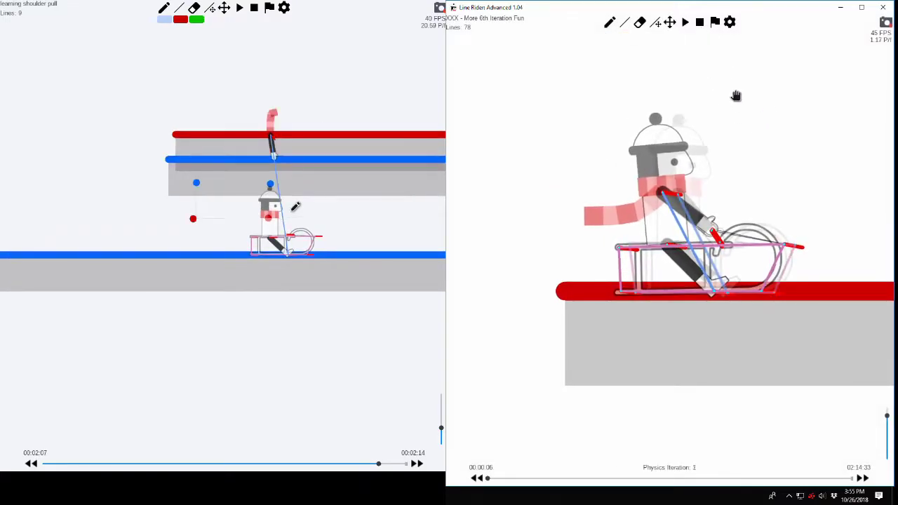
{"action": "key", "text": "alt+Right"}
{"action": "key", "text": "alt+Right"}
{"action": "key", "text": "alt+Right"}
Step: Advance frame by frame from the track's start to about 00:02:02 to examine how the rider reaches the split pose
{"action": "scroll", "coordinate": [718, 89], "scroll_direction": "down", "scroll_amount": 4}
{"action": "key", "text": "Right"}
{"action": "key", "text": "Right"}
{"action": "key", "text": "Right"}
{"action": "key", "text": "Right"}
{"action": "key", "text": "Right"}
{"action": "key", "text": "Right"}
{"action": "key", "text": "Right"}
{"action": "key", "text": "Right"}
{"action": "key", "text": "Right"}
{"action": "key", "text": "Right"}
{"action": "key", "text": "Right"}
{"action": "key", "text": "Right"}
{"action": "key", "text": "Right"}
{"action": "key", "text": "Right"}
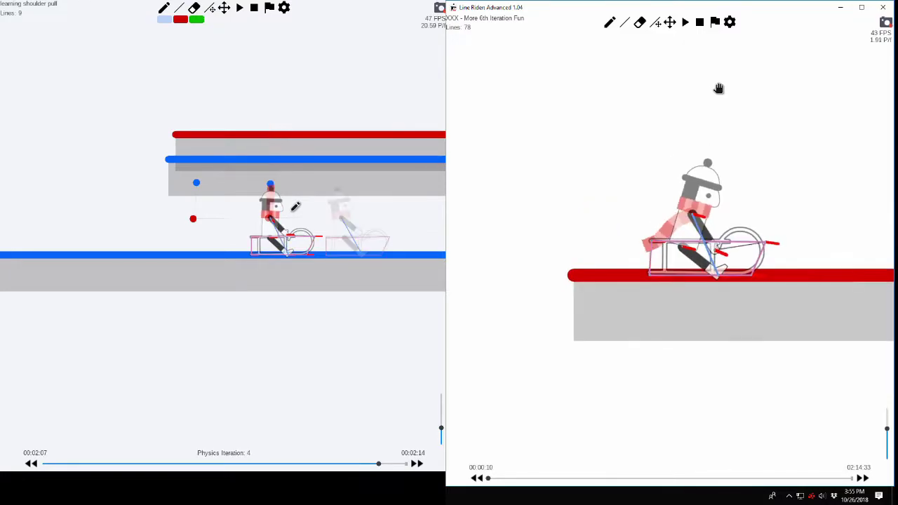
{"action": "key", "text": "Right"}
{"action": "key", "text": "Right"}
{"action": "key", "text": "Right"}
{"action": "key", "text": "Right"}
{"action": "key", "text": "Right"}
{"action": "key", "text": "Right"}
{"action": "key", "text": "Right"}
{"action": "key", "text": "Right"}
{"action": "key", "text": "Right"}
{"action": "key", "text": "Right"}
{"action": "key", "text": "Right"}
{"action": "key", "text": "Right"}
{"action": "key", "text": "Right"}
{"action": "key", "text": "Right"}
{"action": "key", "text": "Right"}
{"action": "key", "text": "Right"}
{"action": "key", "text": "Right"}
{"action": "key", "text": "Right"}
{"action": "key", "text": "Right"}
{"action": "key", "text": "Right"}
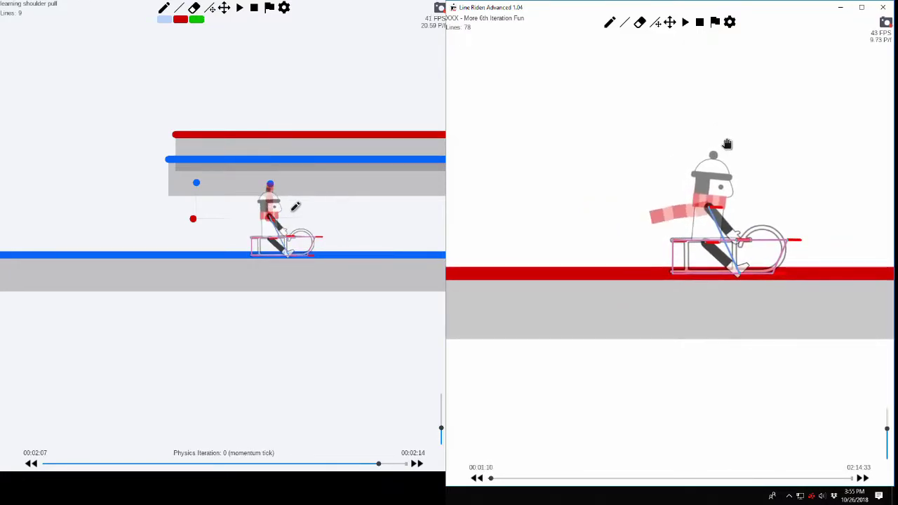
{"action": "key", "text": "Right"}
{"action": "key", "text": "Right"}
{"action": "key", "text": "Right"}
{"action": "key", "text": "Right"}
{"action": "key", "text": "Right"}
{"action": "key", "text": "Right"}
{"action": "key", "text": "Right"}
{"action": "key", "text": "Right"}
{"action": "key", "text": "Right"}
{"action": "key", "text": "Right"}
{"action": "key", "text": "Right"}
{"action": "key", "text": "Right"}
{"action": "key", "text": "Right"}
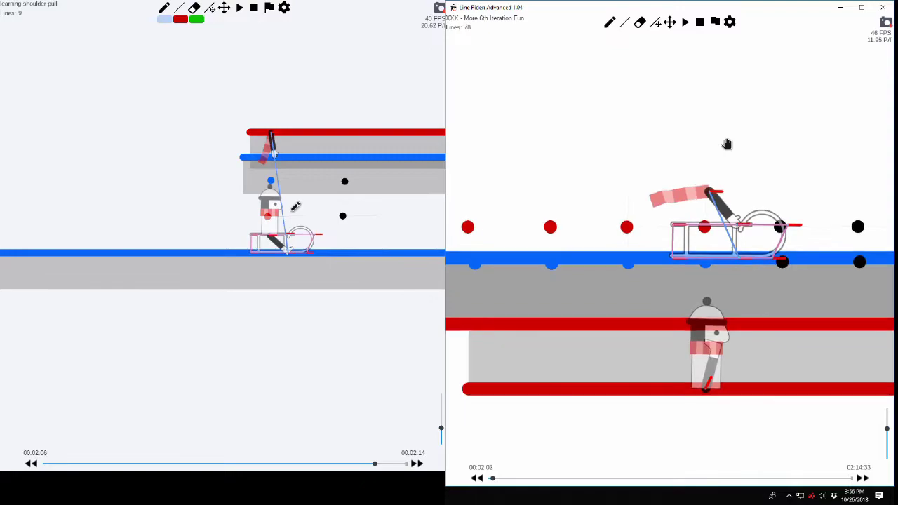
Step: Step through the physics iterations from 00:01:37 to the momentum tick of 00:01:38 to examine the lines that are hit
{"action": "key", "text": "alt+Right"}
{"action": "key", "text": "alt+Right"}
{"action": "key", "text": "alt+Right"}
{"action": "key", "text": "alt+Right"}
{"action": "key", "text": "alt+Right"}
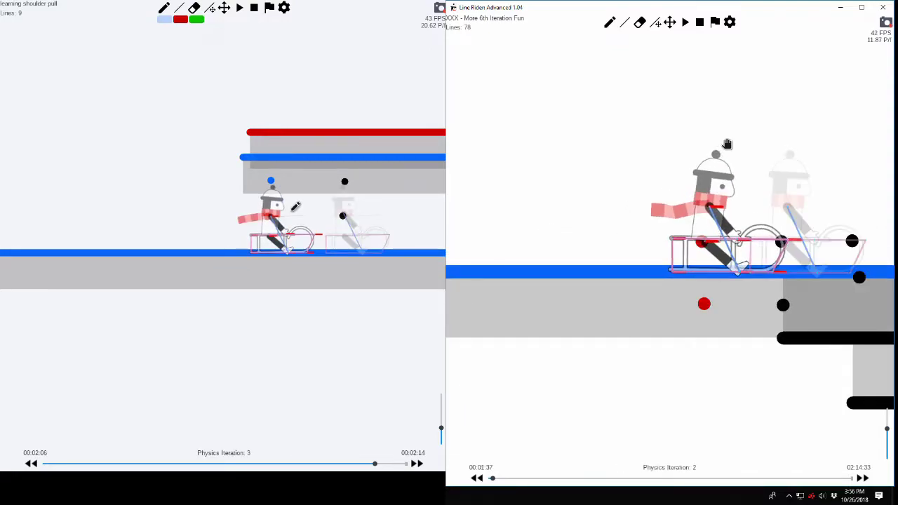
{"action": "scroll", "coordinate": [809, 173], "scroll_direction": "up", "scroll_amount": 4}
{"action": "key", "text": "alt+Right"}
{"action": "key", "text": "alt+Right"}
{"action": "key", "text": "alt+Right"}
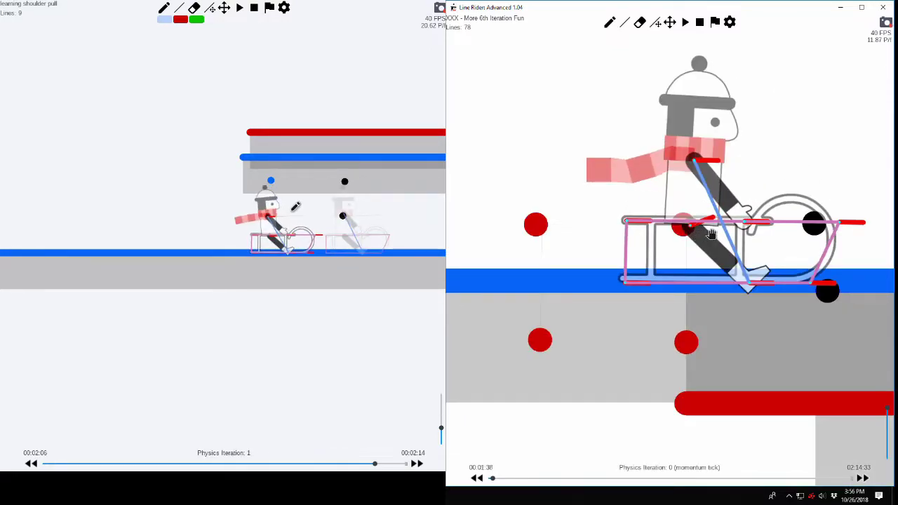
Step: Compare the end of frame 00:01:37 with the momentum tick of 00:01:38 to examine the body's change of position
{"action": "scroll", "coordinate": [651, 83], "scroll_direction": "down", "scroll_amount": 2}
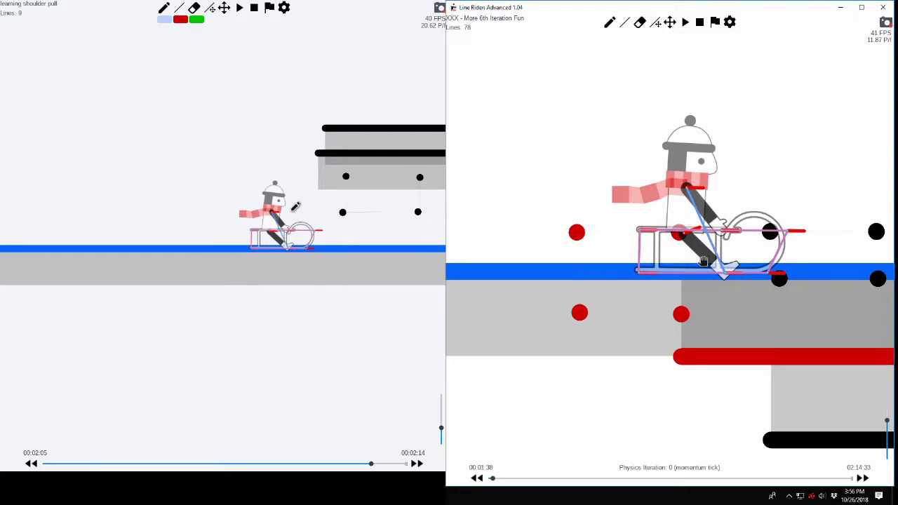
{"action": "key", "text": "alt+Left"}
{"action": "key", "text": "Left"}
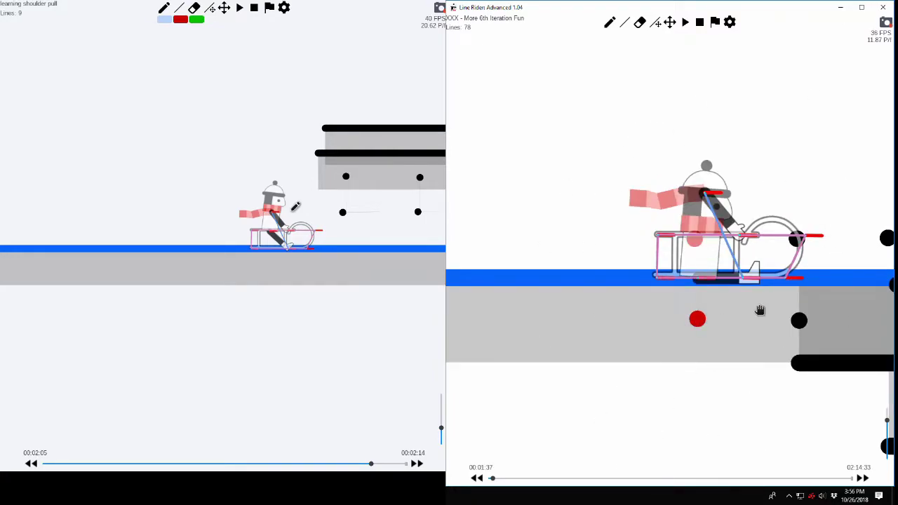
{"action": "left_click_drag", "start_coordinate": [764, 308], "coordinate": [747, 308]}
{"action": "scroll", "coordinate": [744, 303], "scroll_direction": "up", "scroll_amount": 6}
{"action": "key", "text": "alt+Right"}
{"action": "scroll", "coordinate": [716, 270], "scroll_direction": "down", "scroll_amount": 4}
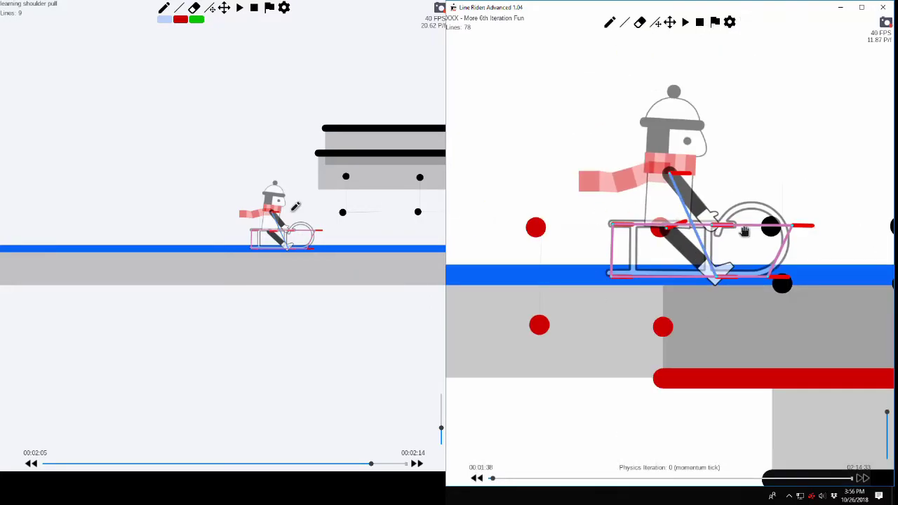
Step: Return to frame 00:01:37 and bring up its physics iteration 1 to examine the lines around the rider's hips
{"action": "scroll", "coordinate": [632, 346], "scroll_direction": "down", "scroll_amount": 4}
{"action": "scroll", "coordinate": [663, 355], "scroll_direction": "up", "scroll_amount": 3}
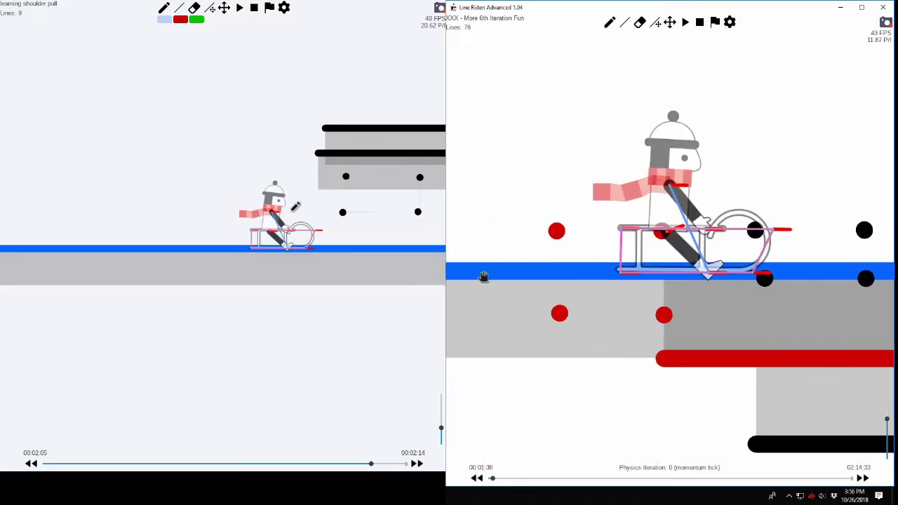
{"action": "left_click", "coordinate": [670, 21]}
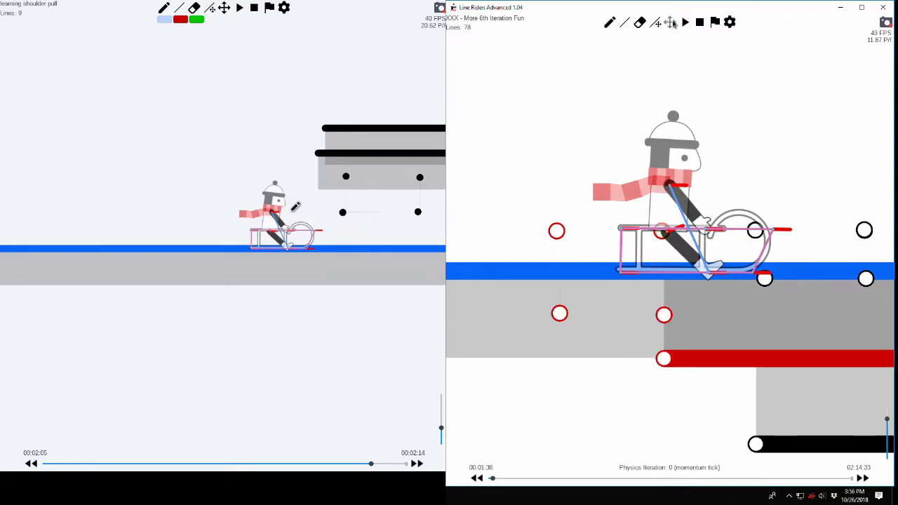
{"action": "key", "text": "Left"}
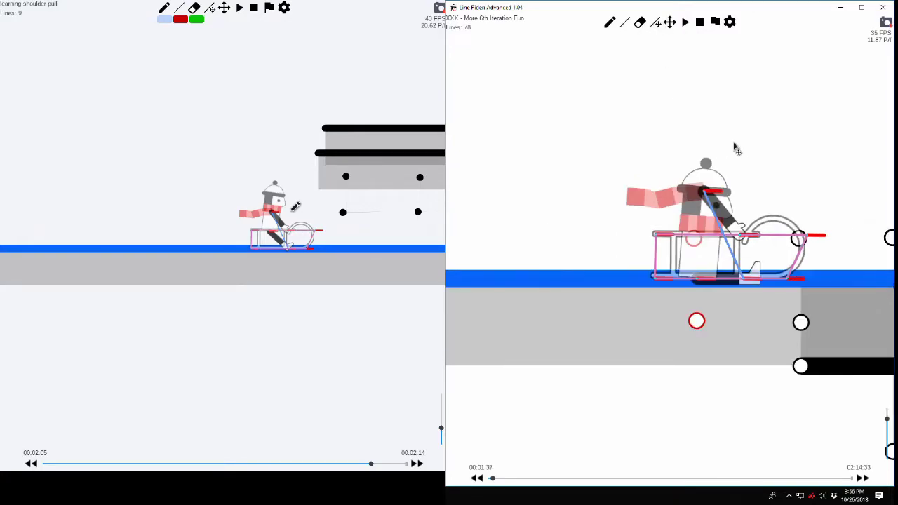
{"action": "scroll", "coordinate": [738, 147], "scroll_direction": "up", "scroll_amount": 4}
{"action": "key", "text": "alt+Right"}
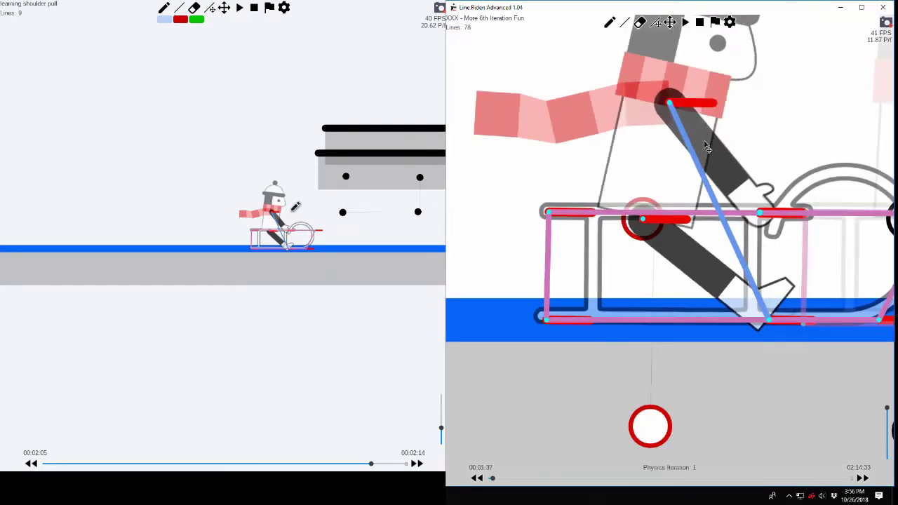
Step: Try removing the short red line at the rider's hips and step through the remaining physics iterations of frame 00:01:37
{"action": "double_click", "coordinate": [706, 151]}
{"action": "left_click", "coordinate": [647, 231]}
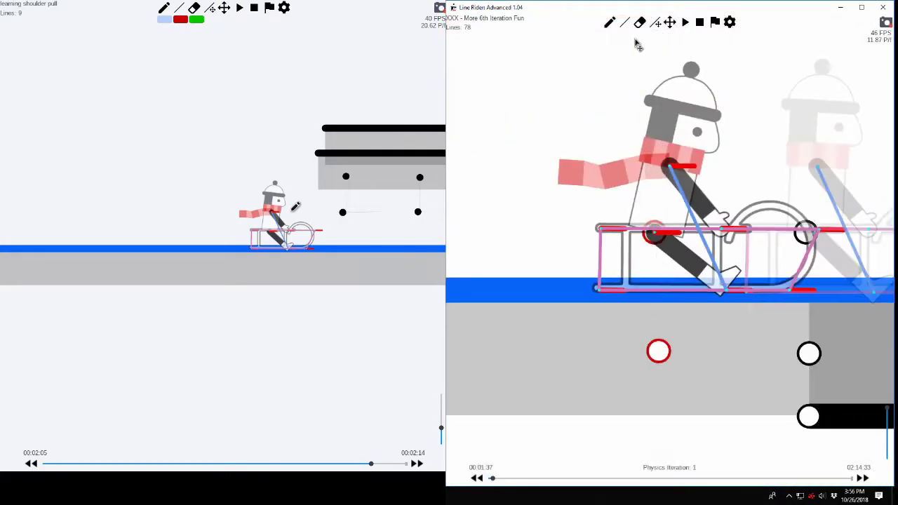
{"action": "scroll", "coordinate": [682, 358], "scroll_direction": "up", "scroll_amount": 4}
{"action": "left_click", "coordinate": [656, 24]}
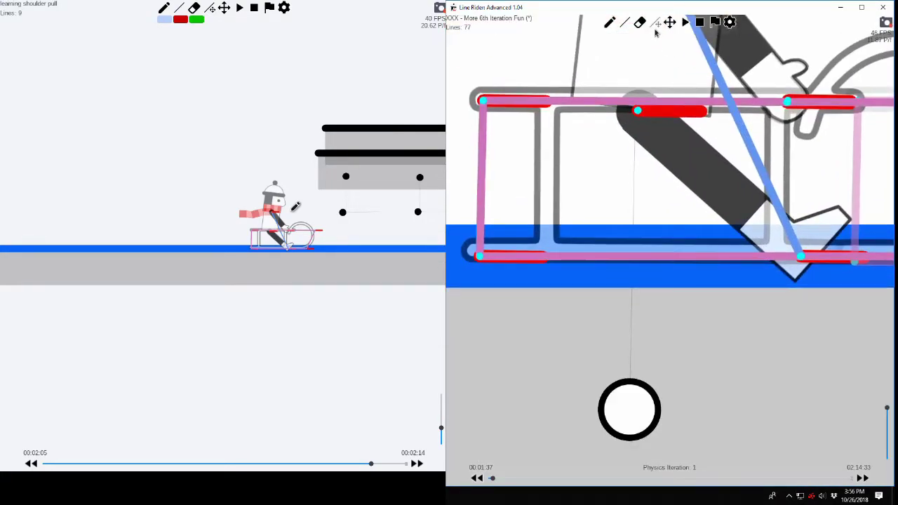
{"action": "key", "text": "alt+Right"}
{"action": "key", "text": "alt+Right"}
{"action": "key", "text": "alt+Right"}
{"action": "key", "text": "alt+Right"}
{"action": "key", "text": "alt+Right"}
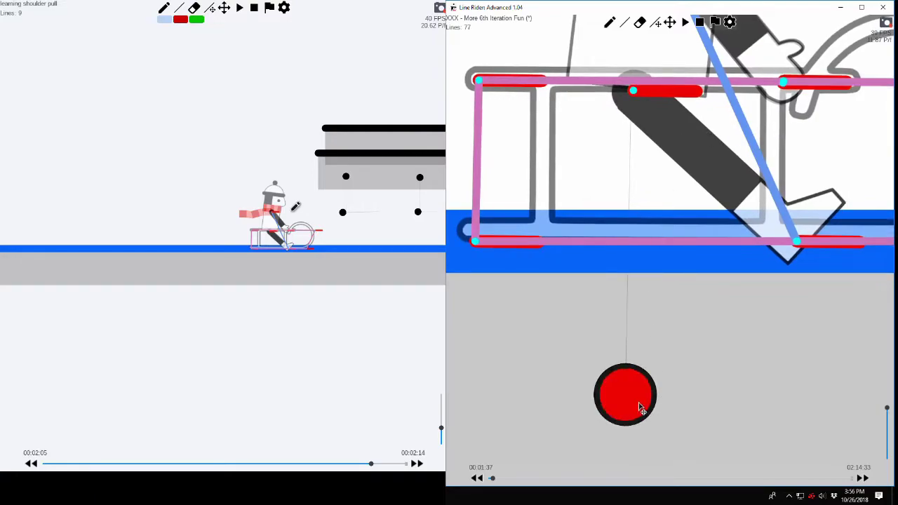
{"action": "left_click_drag", "start_coordinate": [638, 403], "coordinate": [644, 404]}
{"action": "key", "text": "ctrl+z"}
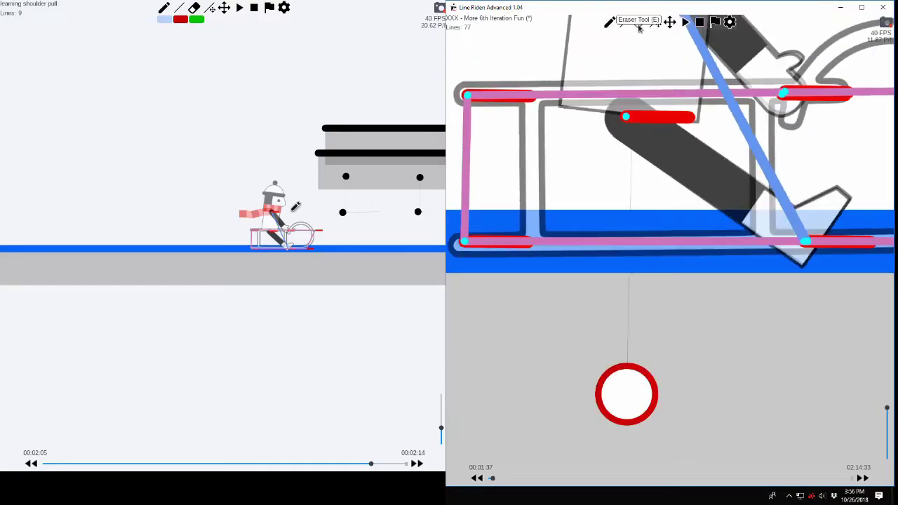
Step: Set the acceleration multiplier of the red line at the rider's hips in frame 00:01:37 to 1
{"action": "right_click", "coordinate": [632, 107]}
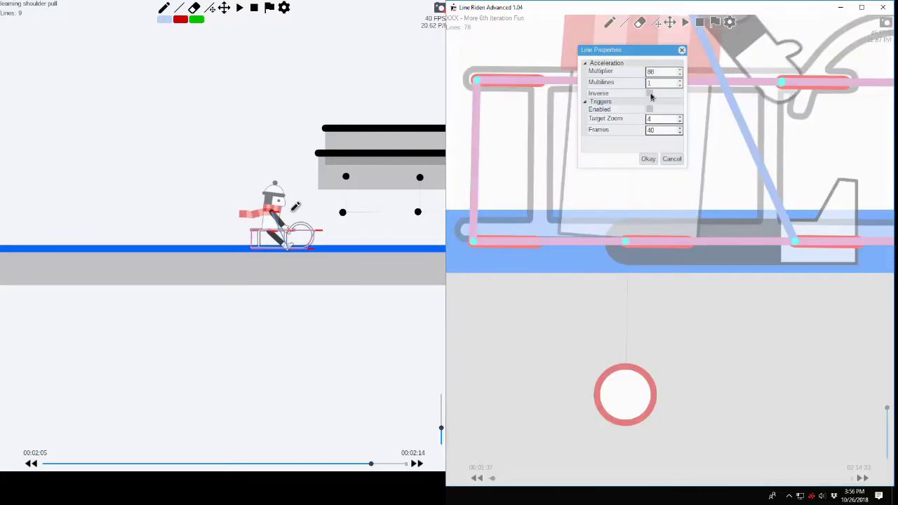
{"action": "type", "text": "1"}
{"action": "left_click", "coordinate": [649, 159]}
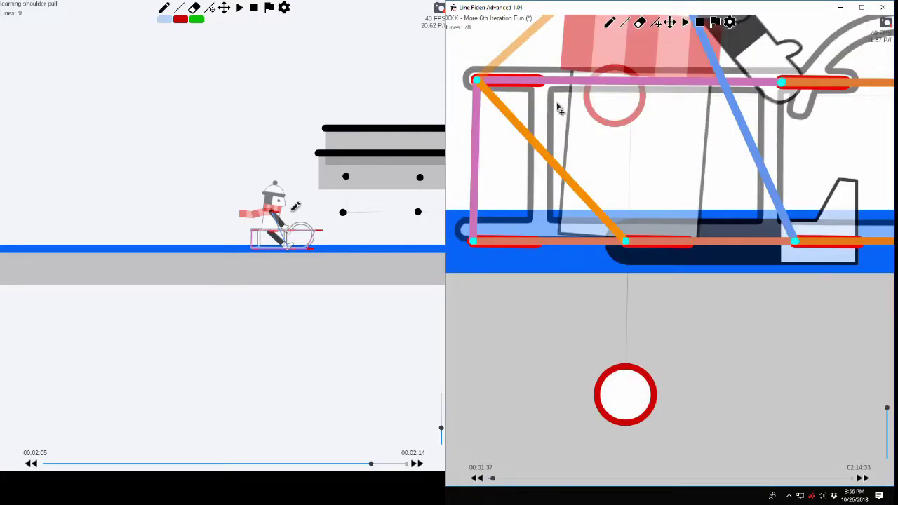
Step: Step through the physics iterations of 00:01:37 up to the momentum tick of 00:01:38 to examine the weakened line's effect
{"action": "scroll", "coordinate": [686, 188], "scroll_direction": "down", "scroll_amount": 2}
{"action": "key", "text": "Left"}
{"action": "scroll", "coordinate": [733, 175], "scroll_direction": "down", "scroll_amount": 2}
{"action": "key", "text": "alt+Right"}
{"action": "key", "text": "alt+Right"}
{"action": "key", "text": "alt+Right"}
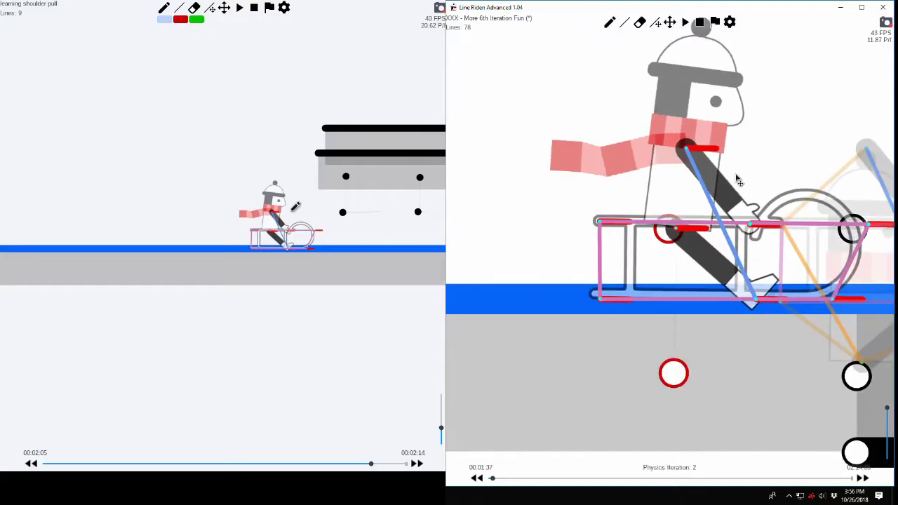
{"action": "key", "text": "alt+Right"}
{"action": "key", "text": "alt+Right"}
{"action": "key", "text": "alt+Right"}
{"action": "key", "text": "alt+Right"}
{"action": "key", "text": "alt+Right"}
{"action": "left_click_drag", "start_coordinate": [746, 339], "coordinate": [636, 275]}
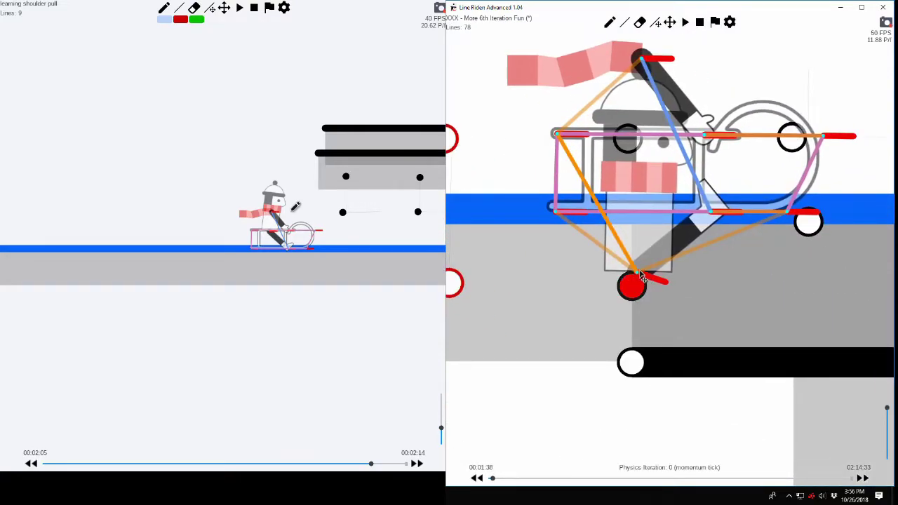
{"action": "scroll", "coordinate": [636, 274], "scroll_direction": "down", "scroll_amount": 2}
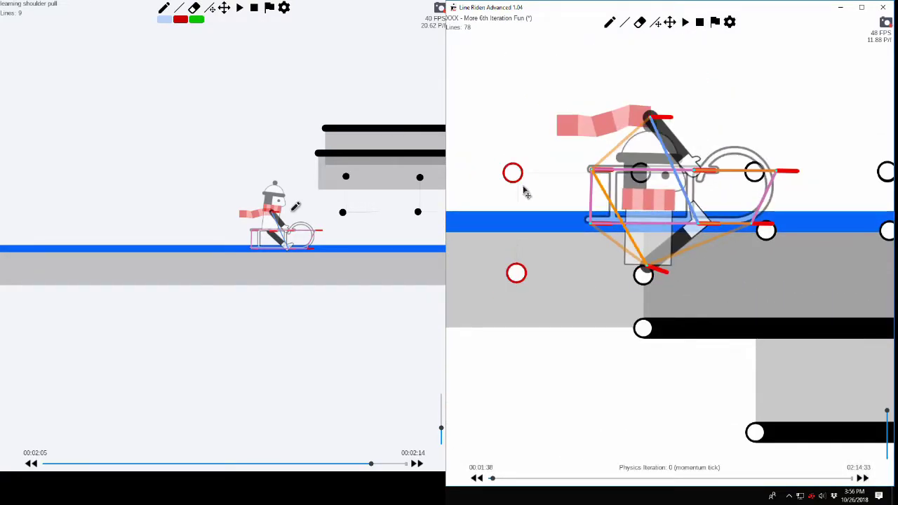
Step: Set the acceleration multiplier of the red line hit in frame 00:01:37 to 88
{"action": "right_click", "coordinate": [513, 170]}
{"action": "scroll", "coordinate": [539, 136], "scroll_direction": "up", "scroll_amount": 20}
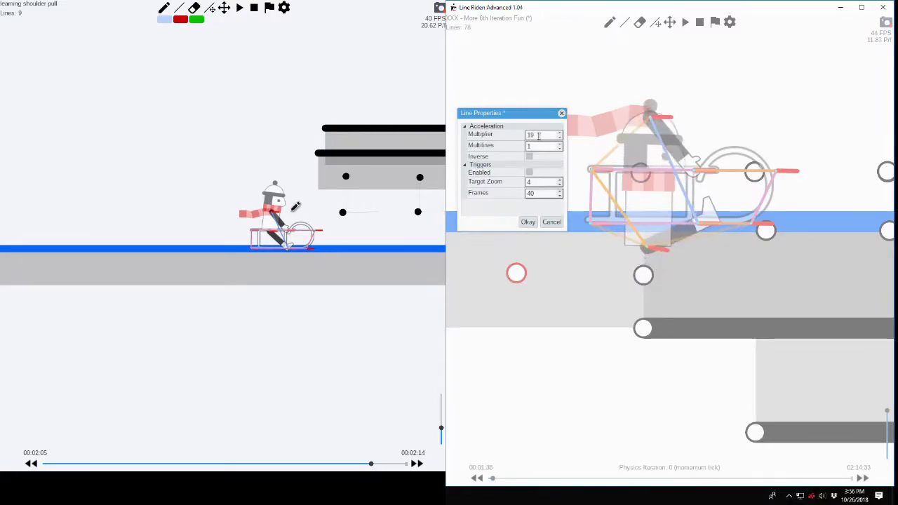
{"action": "scroll", "coordinate": [539, 136], "scroll_direction": "up", "scroll_amount": 20}
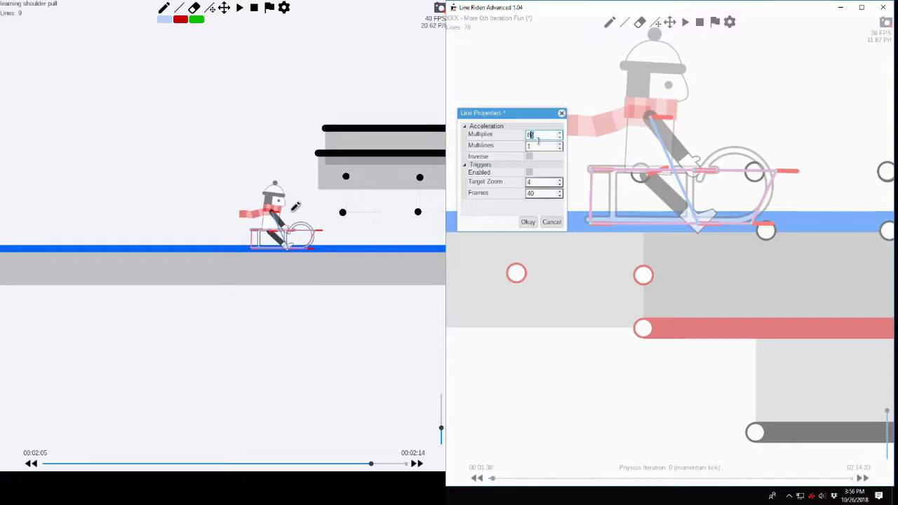
{"action": "type", "text": "8"}
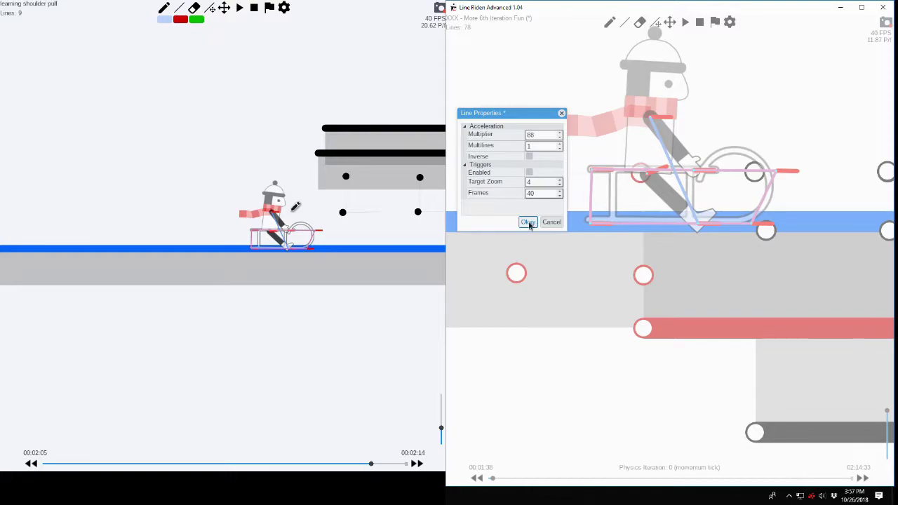
{"action": "left_click", "coordinate": [528, 222]}
Step: Advance frame by frame around 00:02:02 to examine the rider's split pose along the repeated lines
{"action": "scroll", "coordinate": [743, 175], "scroll_direction": "down", "scroll_amount": 4}
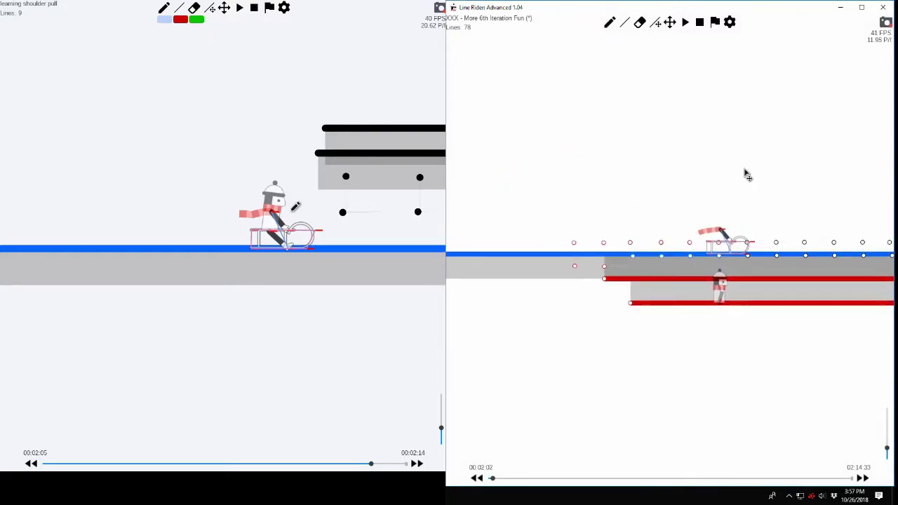
{"action": "key", "text": "Right"}
{"action": "key", "text": "Right"}
{"action": "key", "text": "Right"}
{"action": "key", "text": "Right"}
{"action": "key", "text": "Right"}
{"action": "key", "text": "Right"}
{"action": "key", "text": "Right"}
{"action": "key", "text": "Right"}
{"action": "key", "text": "Right"}
{"action": "key", "text": "Right"}
{"action": "key", "text": "Right"}
{"action": "key", "text": "Right"}
Step: Replay the track, pause it at 00:01:37 and advance frame by frame to 00:02:05 to examine how the split develops
{"action": "key", "text": "y"}
{"action": "scroll", "coordinate": [725, 220], "scroll_direction": "up", "scroll_amount": 6}
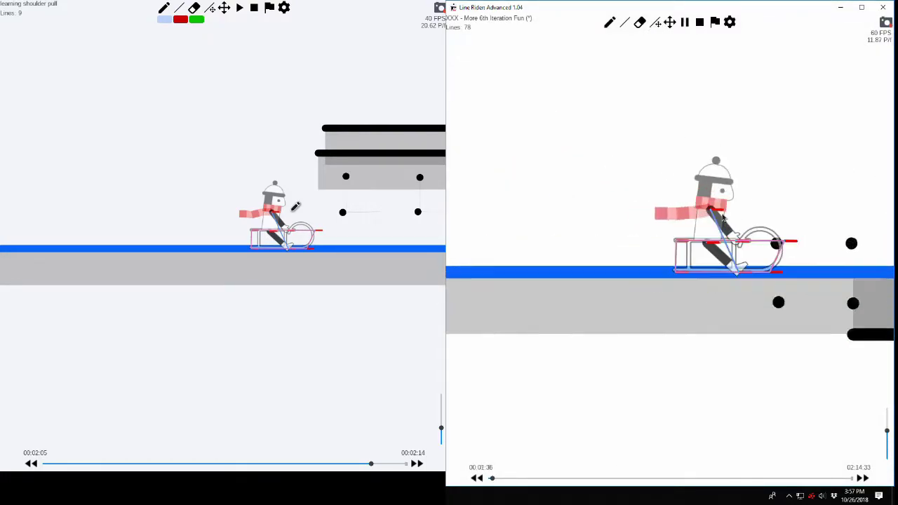
{"action": "key", "text": "space"}
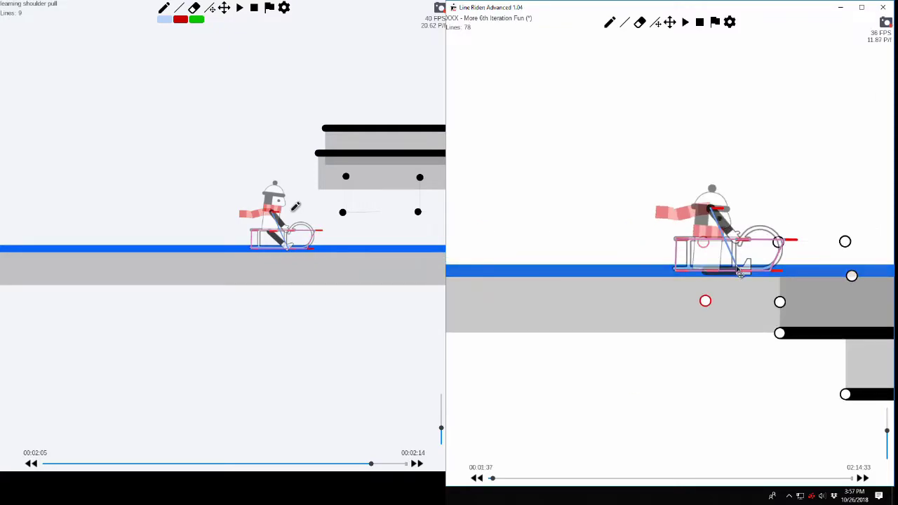
{"action": "scroll", "coordinate": [736, 266], "scroll_direction": "up", "scroll_amount": 4}
{"action": "key", "text": "Right"}
{"action": "key", "text": "Right"}
{"action": "key", "text": "Right"}
{"action": "key", "text": "Right"}
{"action": "key", "text": "Right"}
{"action": "key", "text": "Right"}
{"action": "key", "text": "Right"}
{"action": "key", "text": "Right"}
{"action": "key", "text": "Right"}
{"action": "scroll", "coordinate": [735, 244], "scroll_direction": "down", "scroll_amount": 2}
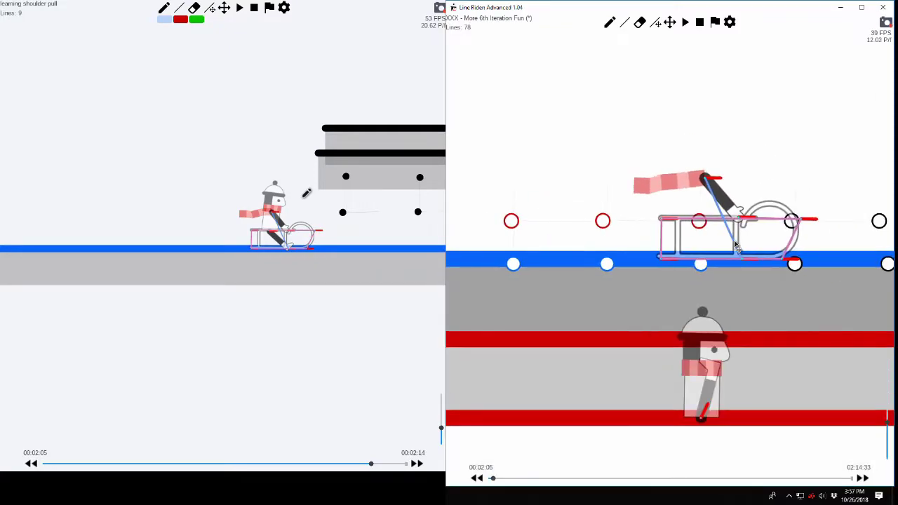
Step: Advance frame by frame from 00:02:05 to 00:02:16 to examine how the rider holds the split pose
{"action": "key", "text": "Right"}
{"action": "key", "text": "Right"}
{"action": "key", "text": "Right"}
{"action": "key", "text": "Right"}
{"action": "key", "text": "Right"}
{"action": "key", "text": "Right"}
{"action": "key", "text": "Right"}
{"action": "key", "text": "Right"}
{"action": "key", "text": "Right"}
{"action": "key", "text": "Right"}
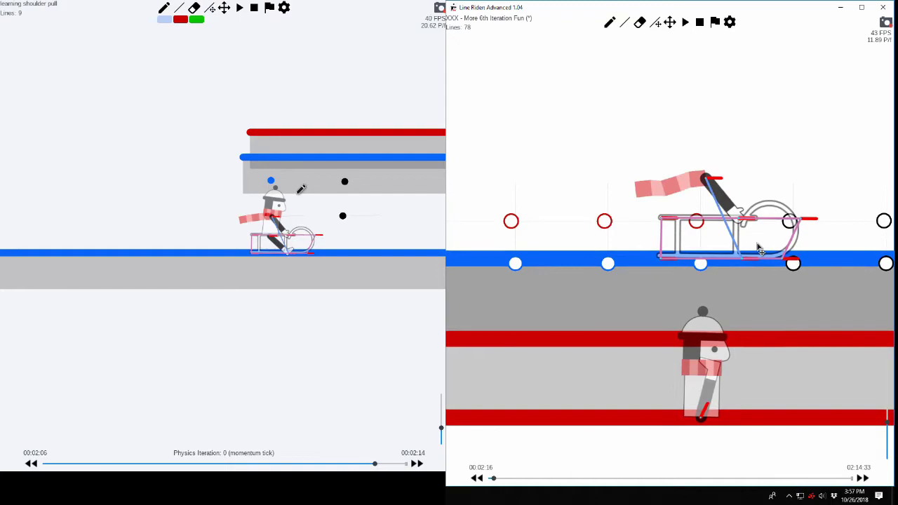
{"action": "scroll", "coordinate": [747, 245], "scroll_direction": "down", "scroll_amount": 1}
{"action": "left_click", "coordinate": [729, 21]}
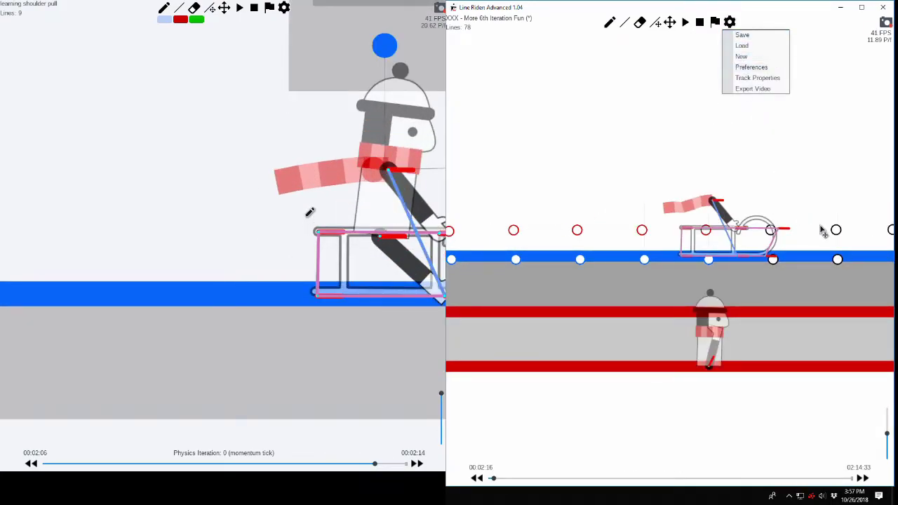
{"action": "left_click", "coordinate": [819, 226]}
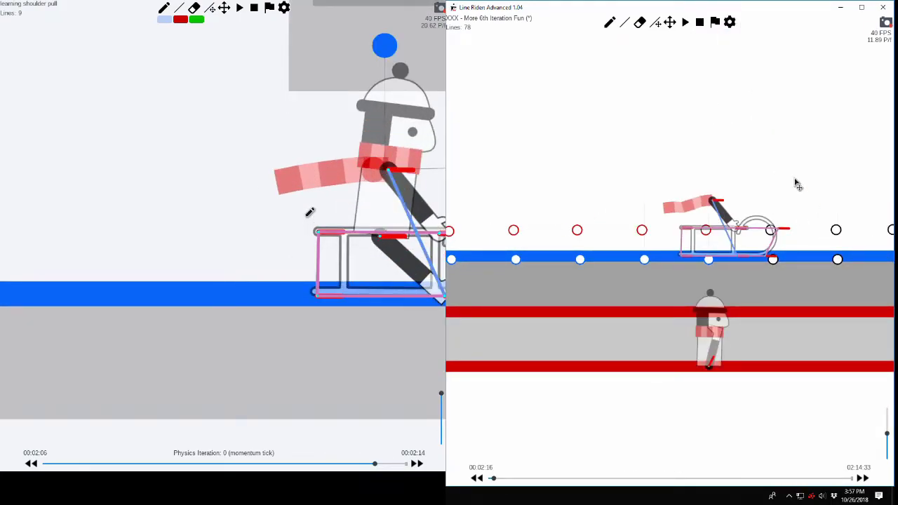
Step: Step back frame by frame from 00:02:16 to 00:01:38 and forward to 00:02:00 to examine the start of the split
{"action": "key", "text": "Left"}
{"action": "key", "text": "Left"}
{"action": "key", "text": "Left"}
{"action": "key", "text": "Left"}
{"action": "key", "text": "Left"}
{"action": "key", "text": "Left"}
{"action": "key", "text": "Left"}
{"action": "key", "text": "Left"}
{"action": "key", "text": "Left"}
{"action": "key", "text": "Left"}
{"action": "key", "text": "Left"}
{"action": "key", "text": "Left"}
{"action": "key", "text": "Left"}
{"action": "key", "text": "Left"}
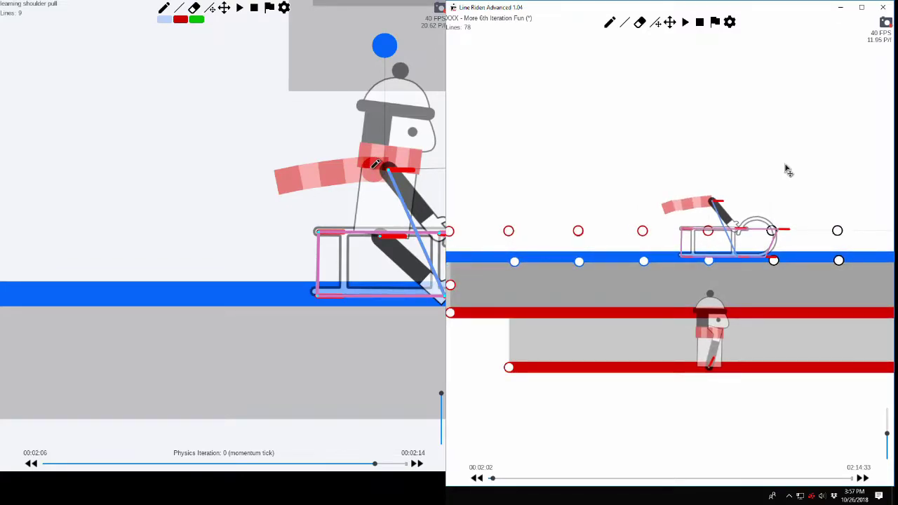
{"action": "key", "text": "Left"}
{"action": "key", "text": "Left"}
{"action": "key", "text": "Left"}
{"action": "key", "text": "Left"}
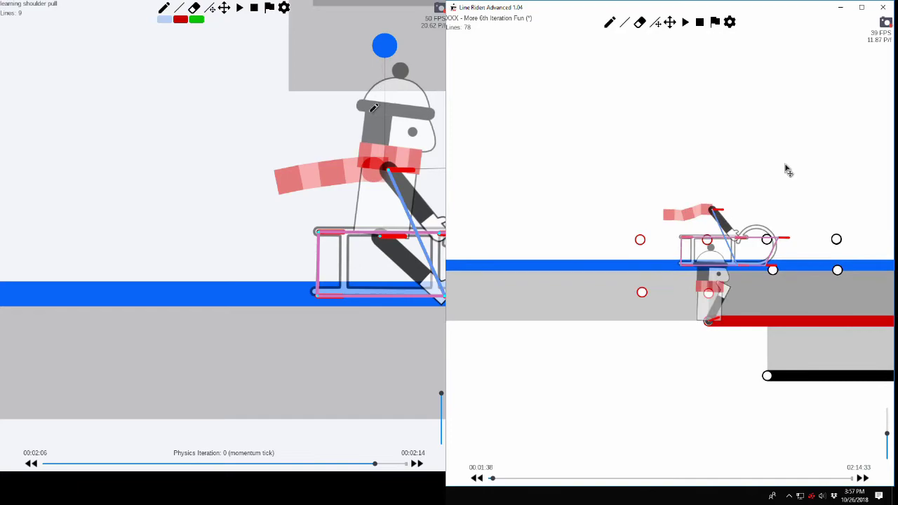
{"action": "key", "text": "Right"}
{"action": "key", "text": "Right"}
Step: Switch to the learning shoulder pull track and show physics iteration 1 of frame 00:02:06 to examine the rider's shoulder
{"action": "left_click", "coordinate": [224, 7]}
{"action": "left_click_drag", "start_coordinate": [345, 105], "coordinate": [153, 172]}
{"action": "key", "text": "alt+Right"}
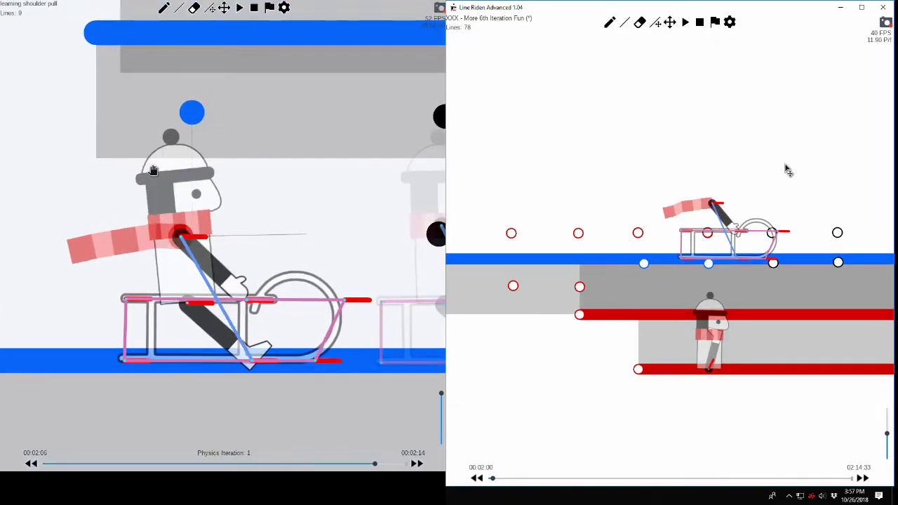
{"action": "scroll", "coordinate": [175, 182], "scroll_direction": "down", "scroll_amount": 4}
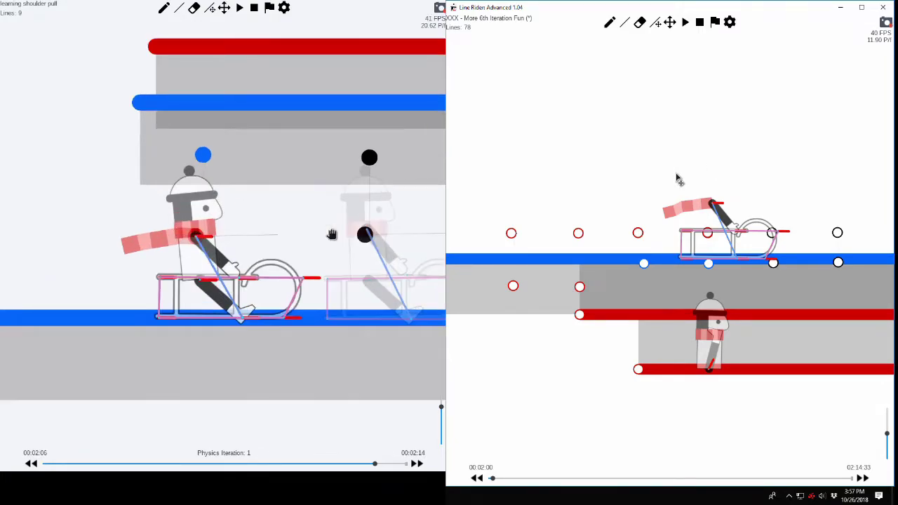
Step: Return the More 6th Iteration Fun track to 00:01:37 and step through its physics iterations to the end of 00:01:38
{"action": "scroll", "coordinate": [786, 170], "scroll_direction": "up", "scroll_amount": 3}
{"action": "key", "text": "Left"}
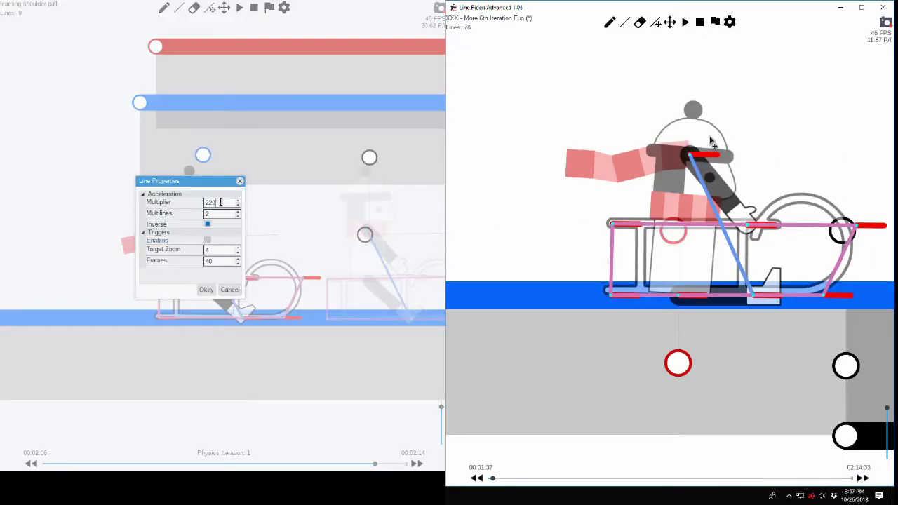
{"action": "key", "text": "space"}
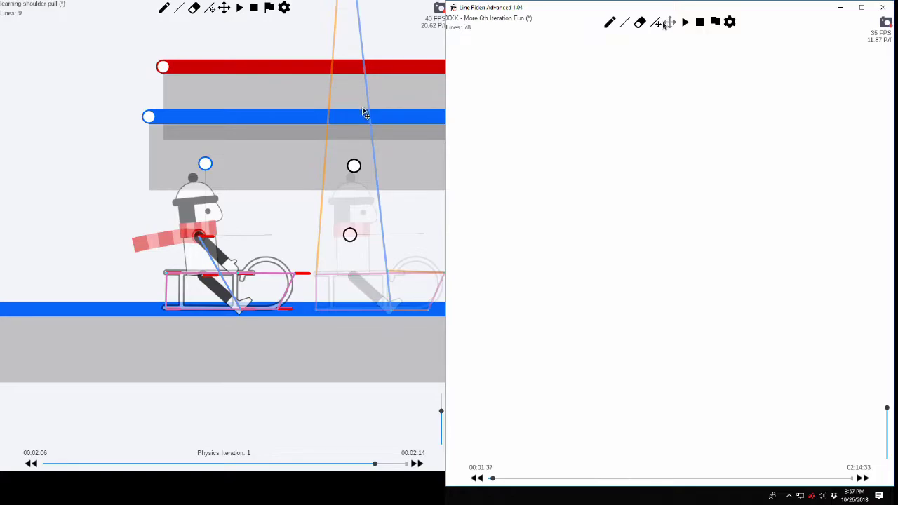
{"action": "left_click", "coordinate": [668, 22]}
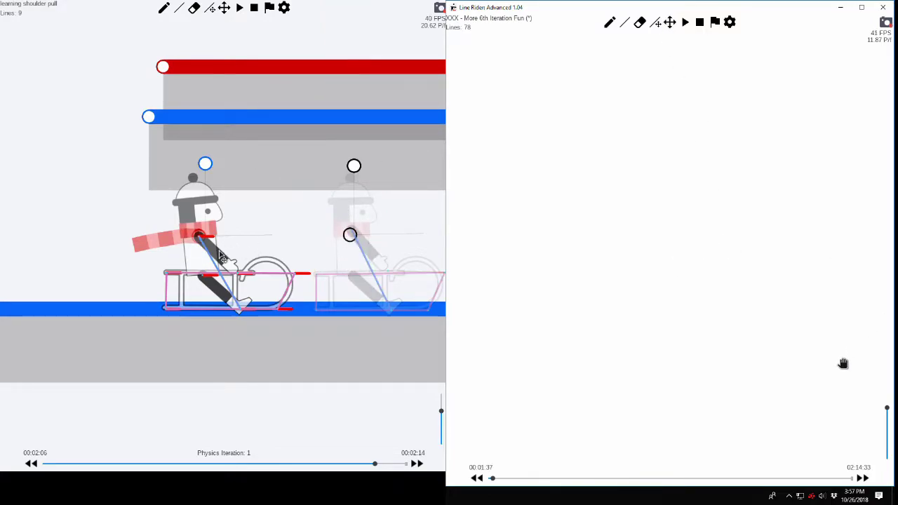
{"action": "left_click_drag", "start_coordinate": [828, 391], "coordinate": [802, 143]}
{"action": "scroll", "coordinate": [814, 267], "scroll_direction": "down", "scroll_amount": 4}
{"action": "left_click_drag", "start_coordinate": [815, 270], "coordinate": [722, 42]}
{"action": "scroll", "coordinate": [733, 91], "scroll_direction": "down", "scroll_amount": 2}
{"action": "scroll", "coordinate": [707, 166], "scroll_direction": "up", "scroll_amount": 8}
{"action": "key", "text": "alt+Right"}
{"action": "key", "text": "alt+Right"}
{"action": "key", "text": "alt+Right"}
{"action": "key", "text": "alt+Right"}
{"action": "key", "text": "alt+Right"}
{"action": "key", "text": "alt+Right"}
{"action": "key", "text": "alt+Right"}
{"action": "key", "text": "alt+Right"}
{"action": "key", "text": "alt+Left"}
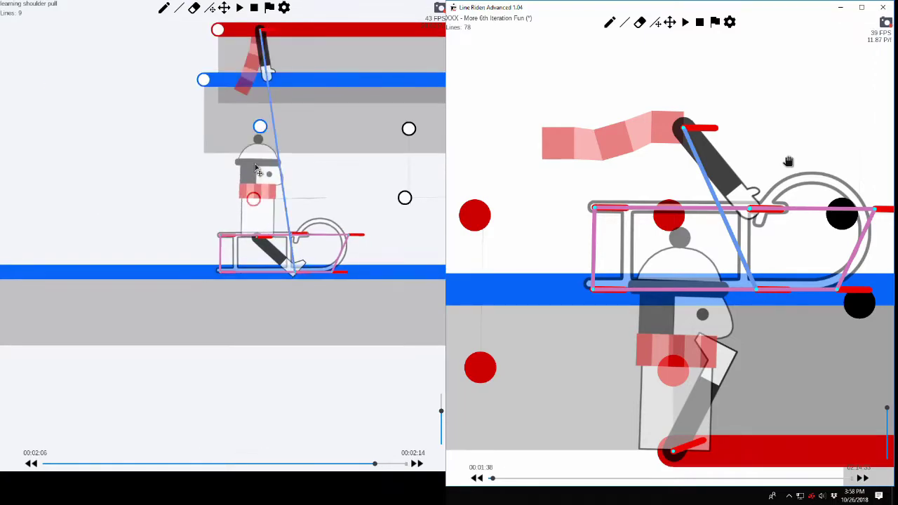
Step: Compare the momentum ticks of 00:02:07 and 00:01:39 in the two tracks with the ends of their preceding frames
{"action": "key", "text": "alt+Right"}
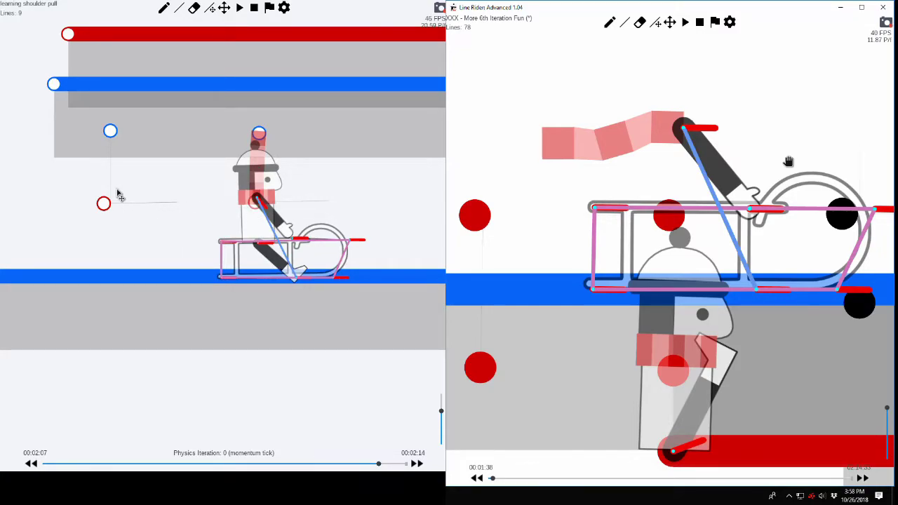
{"action": "scroll", "coordinate": [269, 181], "scroll_direction": "down", "scroll_amount": 2}
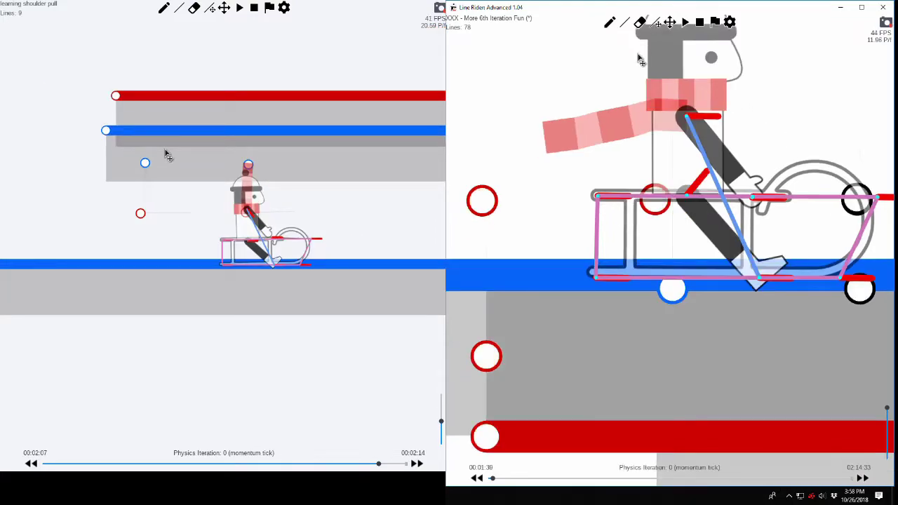
{"action": "key", "text": "alt+Left"}
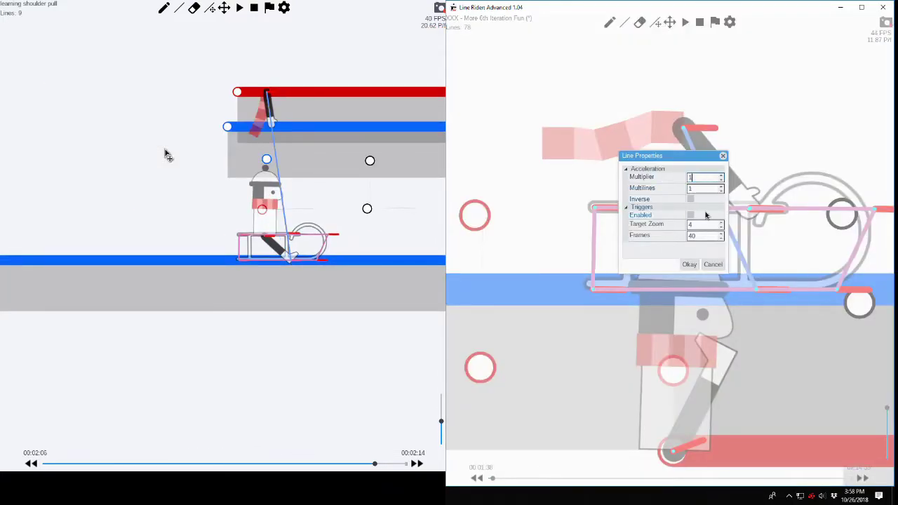
Step: Set the acceleration multiplier of the upper red line hit in frame 00:01:38 to 1
{"action": "left_click", "coordinate": [688, 265]}
{"action": "scroll", "coordinate": [715, 156], "scroll_direction": "down", "scroll_amount": 1}
{"action": "scroll", "coordinate": [734, 119], "scroll_direction": "up", "scroll_amount": 7}
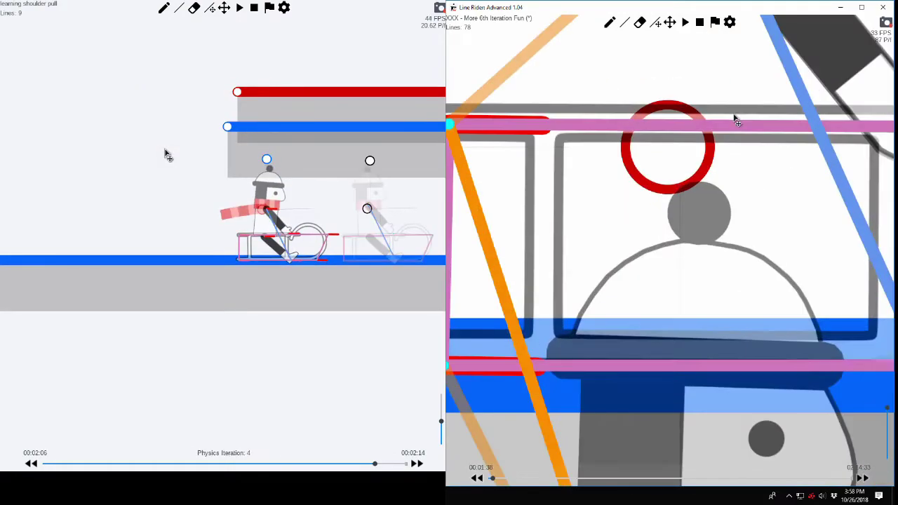
Step: Step the shoulder pull track back to physics iteration 1 of 00:02:06 and on to the momentum tick of 00:02:07
{"action": "key", "text": "alt+Left"}
{"action": "key", "text": "alt+Left"}
{"action": "key", "text": "alt+Left"}
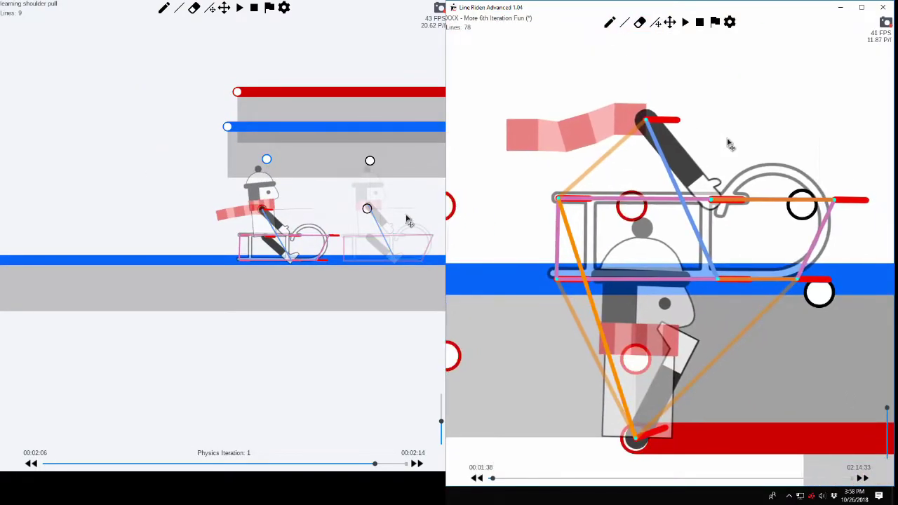
{"action": "key", "text": "alt+Right"}
{"action": "key", "text": "alt+Right"}
{"action": "scroll", "coordinate": [627, 187], "scroll_direction": "up", "scroll_amount": 20}
{"action": "key", "text": "alt+Right"}
{"action": "key", "text": "alt+Right"}
{"action": "key", "text": "alt+Right"}
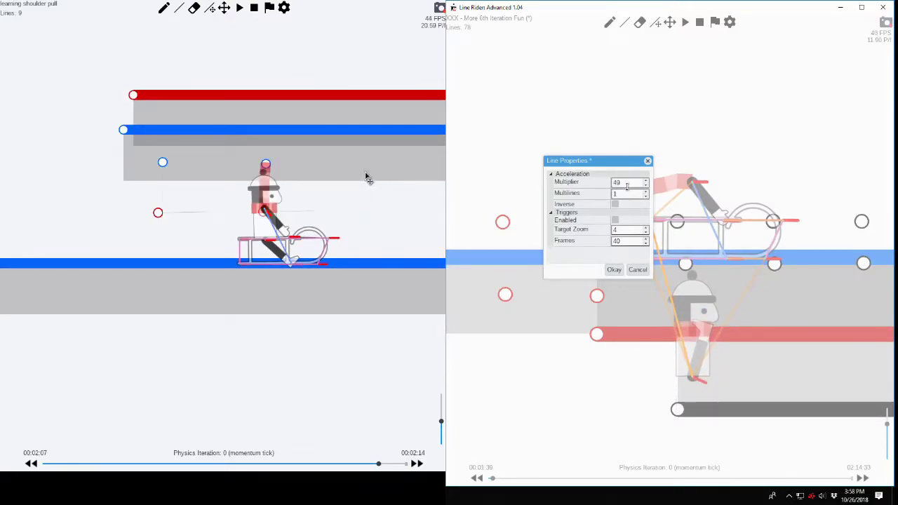
Step: Raise the red line's acceleration multiplier to 229 and step the shoulder pull track back to the end of 00:02:06
{"action": "scroll", "coordinate": [627, 187], "scroll_direction": "up", "scroll_amount": 8}
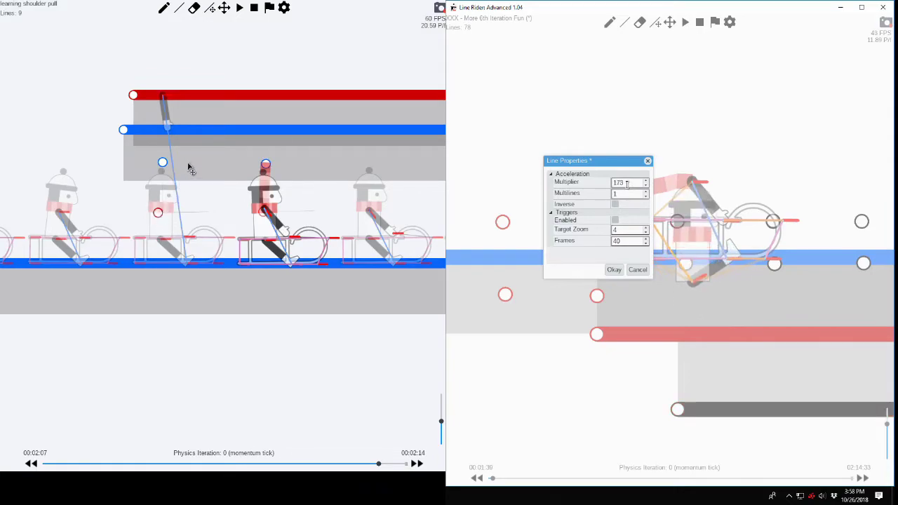
{"action": "key", "text": "alt+Left"}
{"action": "key", "text": "alt+Left"}
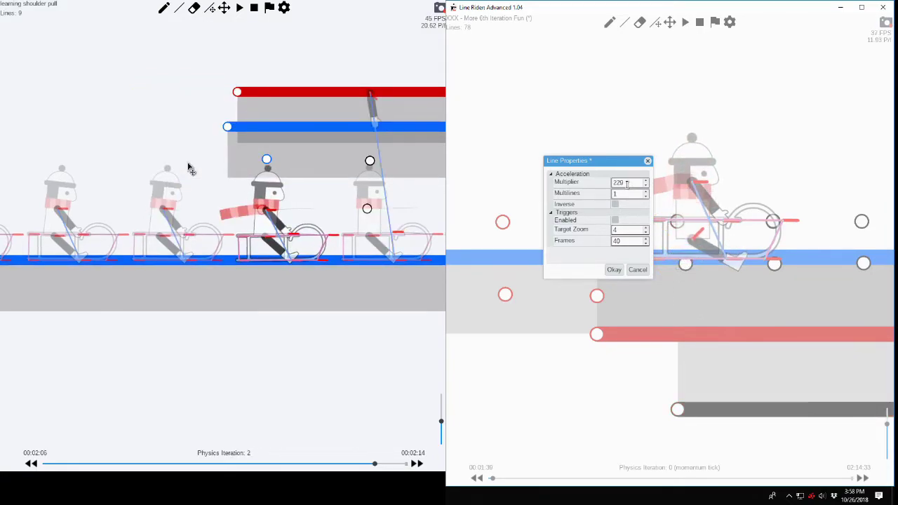
{"action": "key", "text": "alt+Left"}
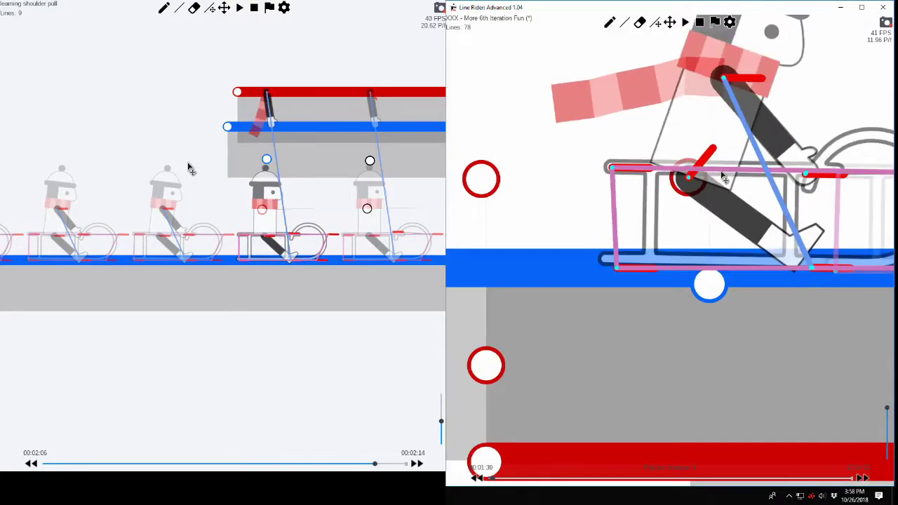
{"action": "key", "text": "Right"}
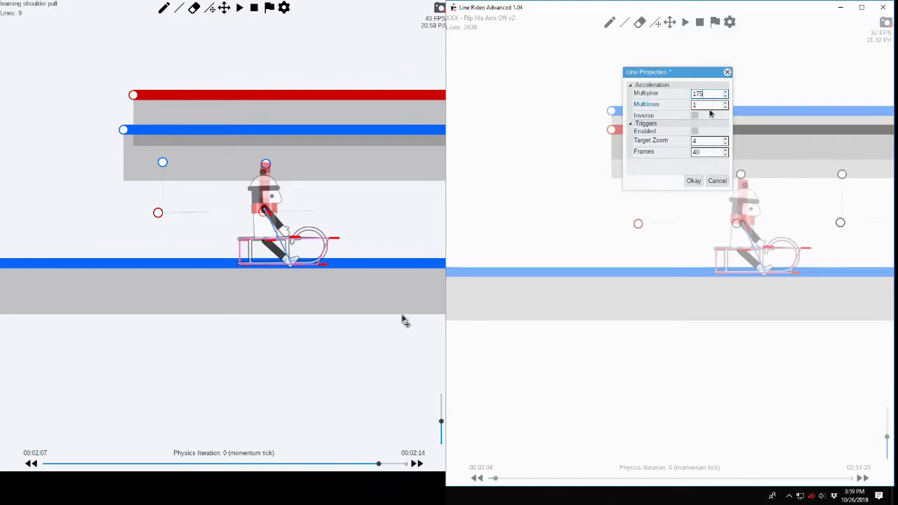
Step: Step the shoulder pull track to the end of 00:02:07 and apply a multiplier of 175 to Rip His Arm Off v2's red line
{"action": "key", "text": "alt+Right"}
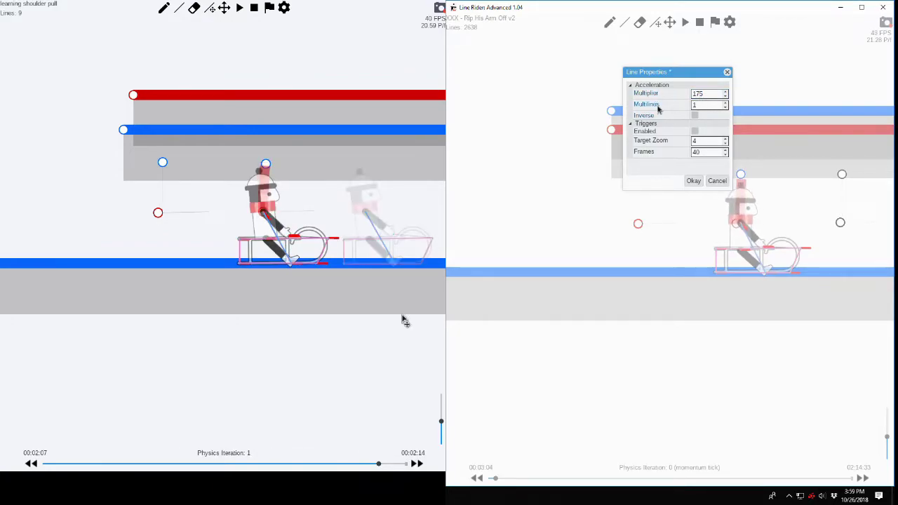
{"action": "key", "text": "alt+Right"}
{"action": "key", "text": "alt+Right"}
{"action": "key", "text": "alt+Right"}
{"action": "left_click", "coordinate": [697, 182]}
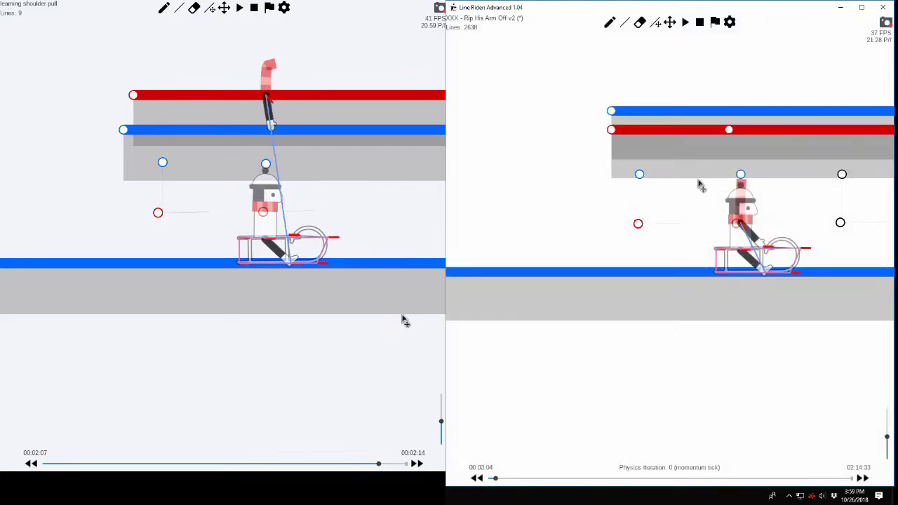
Step: Step through the physics iterations, reaching 00:02:08 in the shoulder pull track and the end of 00:03:05 in Rip His Arm Off v2
{"action": "left_click_drag", "start_coordinate": [781, 219], "coordinate": [734, 220]}
{"action": "key", "text": "alt+Right"}
{"action": "key", "text": "alt+Right"}
{"action": "key", "text": "alt+Right"}
{"action": "key", "text": "alt+Right"}
{"action": "key", "text": "alt+Right"}
{"action": "key", "text": "alt+Right"}
{"action": "key", "text": "alt+Right"}
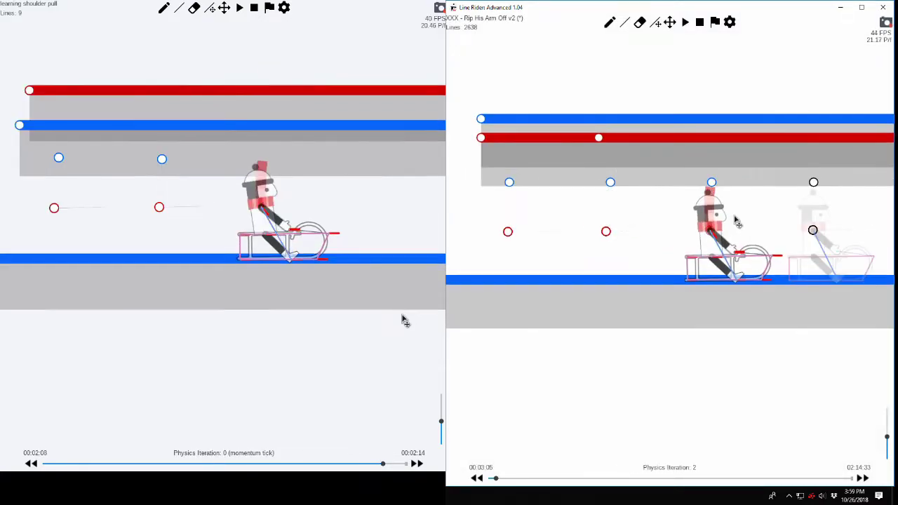
{"action": "key", "text": "alt+Right"}
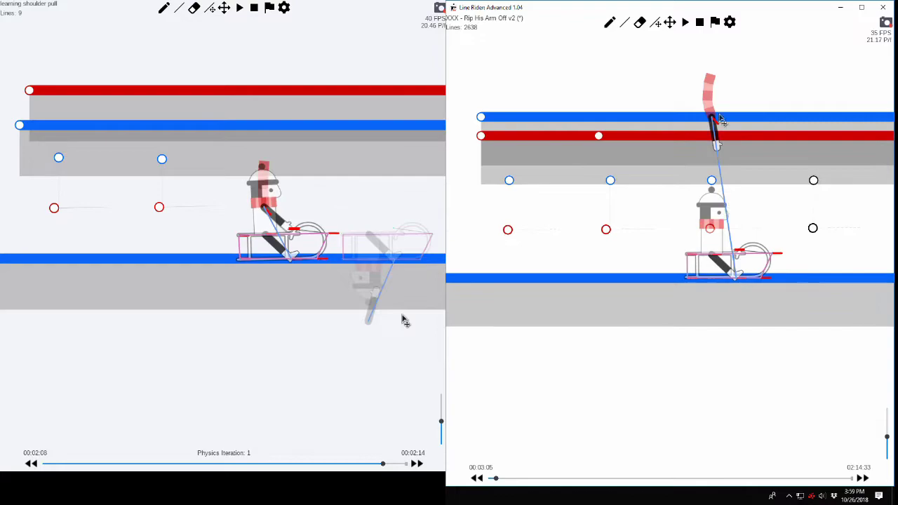
{"action": "key", "text": "alt+Right"}
{"action": "key", "text": "alt+Right"}
{"action": "left_click_drag", "start_coordinate": [278, 221], "coordinate": [178, 224]}
{"action": "key", "text": "alt+Right"}
{"action": "key", "text": "alt+Right"}
Step: Increase the acceleration multiplier of the red line above the rider in Rip His Arm Off v2 and play the track
{"action": "right_click", "coordinate": [707, 143]}
{"action": "scroll", "coordinate": [318, 252], "scroll_direction": "up", "scroll_amount": 6}
{"action": "left_click", "coordinate": [720, 191]}
{"action": "scroll", "coordinate": [737, 198], "scroll_direction": "down", "scroll_amount": 8}
{"action": "key", "text": "y"}
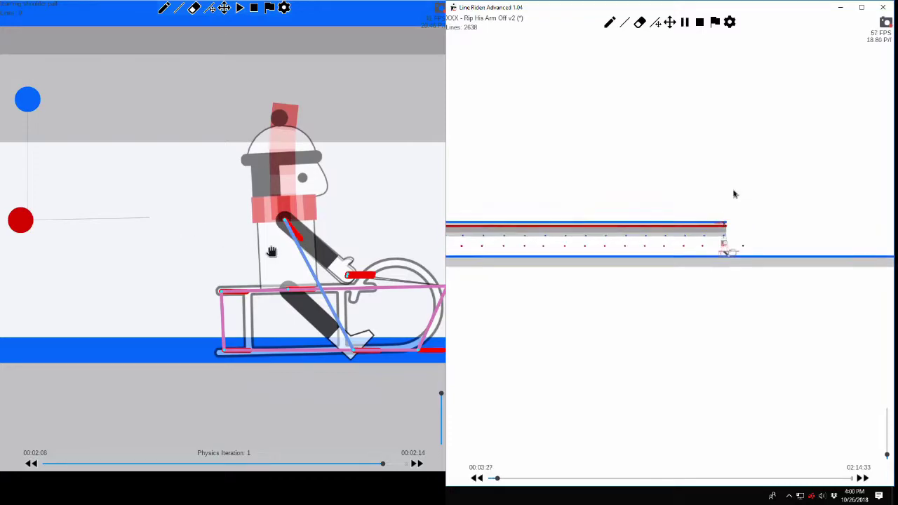
Step: Remove the long red and blue lines above the rider from the learning shoulder pull track
{"action": "scroll", "coordinate": [302, 207], "scroll_direction": "down", "scroll_amount": 6}
{"action": "key", "text": "y"}
{"action": "scroll", "coordinate": [730, 194], "scroll_direction": "down", "scroll_amount": 6}
{"action": "key", "text": "space"}
{"action": "left_click_drag", "start_coordinate": [234, 168], "coordinate": [450, 258]}
{"action": "left_click", "coordinate": [670, 22]}
{"action": "scroll", "coordinate": [393, 249], "scroll_direction": "down", "scroll_amount": 4}
{"action": "left_click_drag", "start_coordinate": [382, 244], "coordinate": [282, 223]}
{"action": "scroll", "coordinate": [718, 84], "scroll_direction": "up", "scroll_amount": 4}
Step: Step back several frames in the Rip His Arm Off v2 track and replay it
{"action": "key", "text": "Left"}
{"action": "scroll", "coordinate": [256, 185], "scroll_direction": "up", "scroll_amount": 4}
{"action": "key", "text": "Left"}
{"action": "key", "text": "Left"}
{"action": "key", "text": "Left"}
{"action": "key", "text": "Left"}
{"action": "scroll", "coordinate": [256, 185], "scroll_direction": "down", "scroll_amount": 4}
{"action": "scroll", "coordinate": [256, 187], "scroll_direction": "up", "scroll_amount": 3}
{"action": "key", "text": "space"}
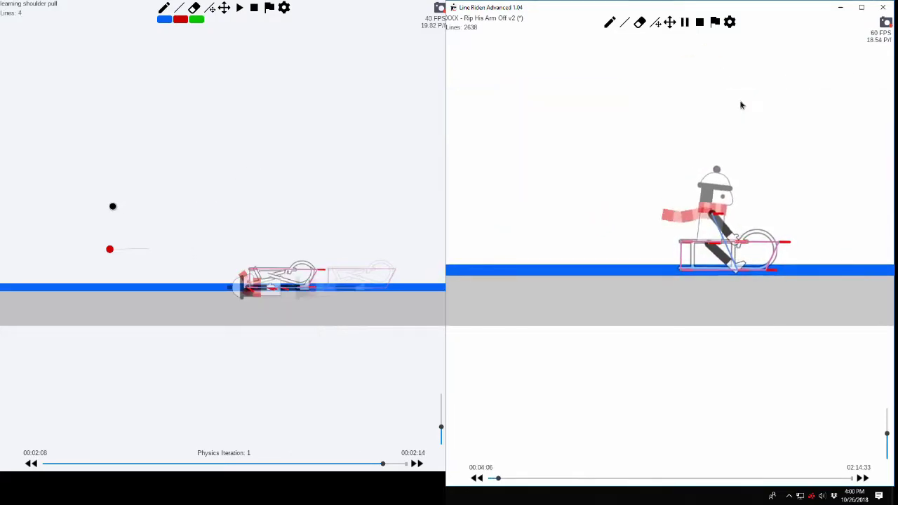
Step: Start a new empty track in place of Rip His Arm Off v2
{"action": "left_click", "coordinate": [728, 23]}
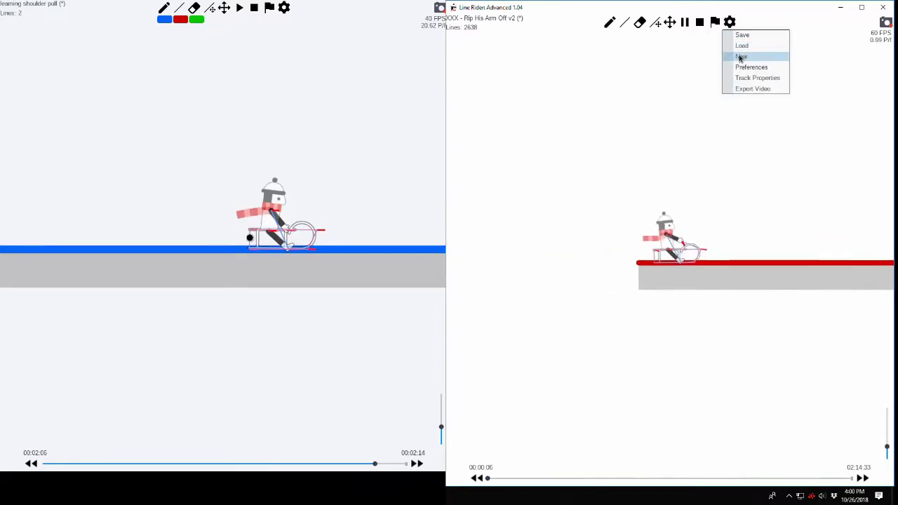
{"action": "left_click", "coordinate": [740, 57]}
{"action": "left_click", "coordinate": [684, 267]}
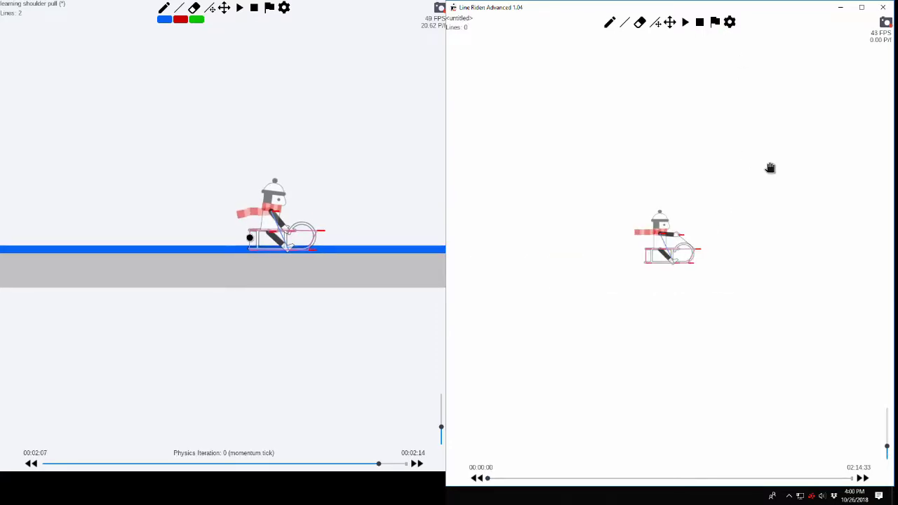
{"action": "scroll", "coordinate": [769, 170], "scroll_direction": "up", "scroll_amount": 6}
Step: Draw a straight red acceleration line under the rider's starting position and play the track
{"action": "left_click_drag", "start_coordinate": [625, 29], "coordinate": [625, 29]}
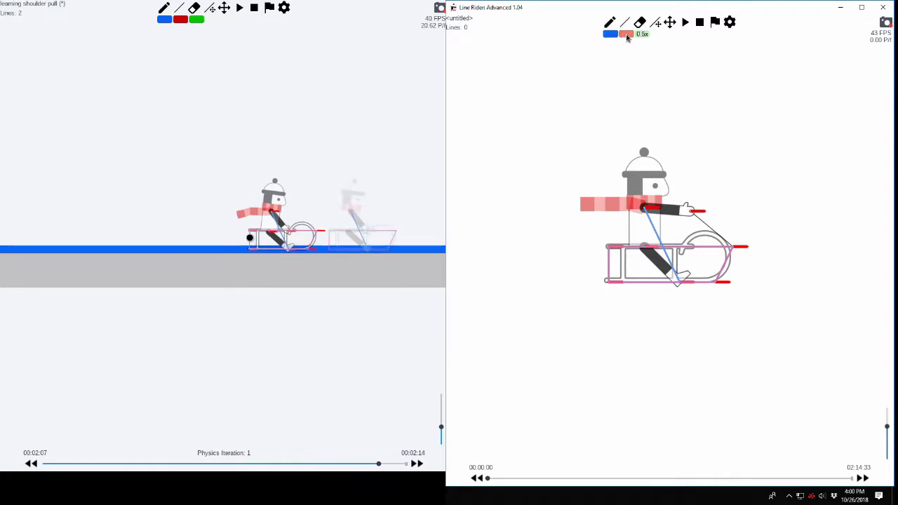
{"action": "mouse_move", "coordinate": [602, 282]}
{"action": "left_mouse_down"}
{"action": "mouse_move", "coordinate": [845, 259]}
{"action": "mouse_move", "coordinate": [826, 250]}
{"action": "mouse_move", "coordinate": [681, 267]}
{"action": "mouse_move", "coordinate": [813, 254]}
{"action": "left_mouse_up"}
{"action": "scroll", "coordinate": [618, 282], "scroll_direction": "down", "scroll_amount": 10}
{"action": "scroll", "coordinate": [729, 164], "scroll_direction": "up", "scroll_amount": 12}
{"action": "key", "text": "y"}
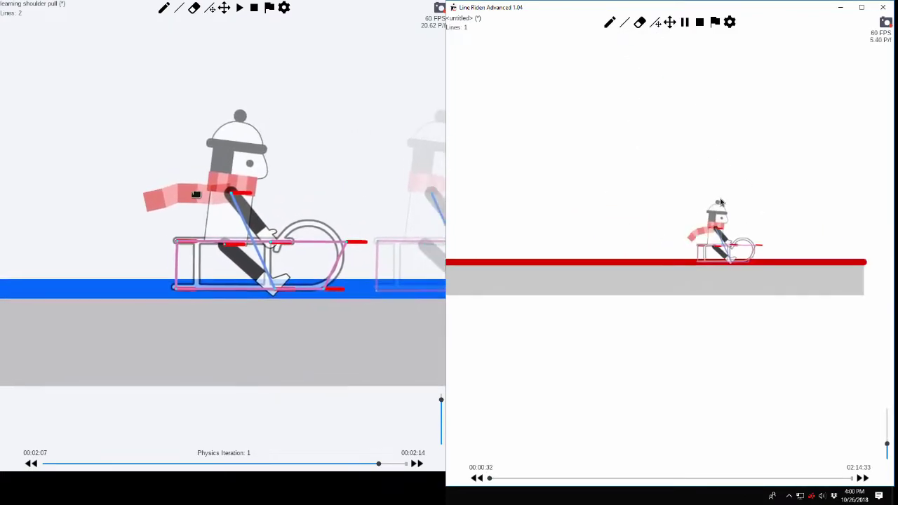
Step: Draw a level blue line continuing from the end of the red line
{"action": "left_click", "coordinate": [606, 35]}
{"action": "left_click_drag", "start_coordinate": [655, 260], "coordinate": [895, 256]}
{"action": "scroll", "coordinate": [679, 255], "scroll_direction": "down", "scroll_amount": 5}
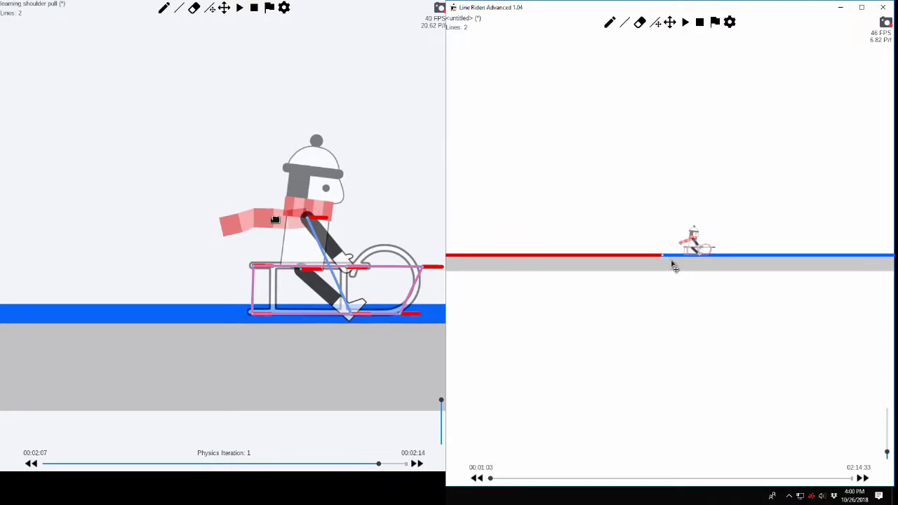
Step: Move the joint of the red and blue lines ahead of the rider and extend the blue line far along the track
{"action": "left_click_drag", "start_coordinate": [663, 255], "coordinate": [700, 248]}
{"action": "scroll", "coordinate": [677, 251], "scroll_direction": "down", "scroll_amount": 4}
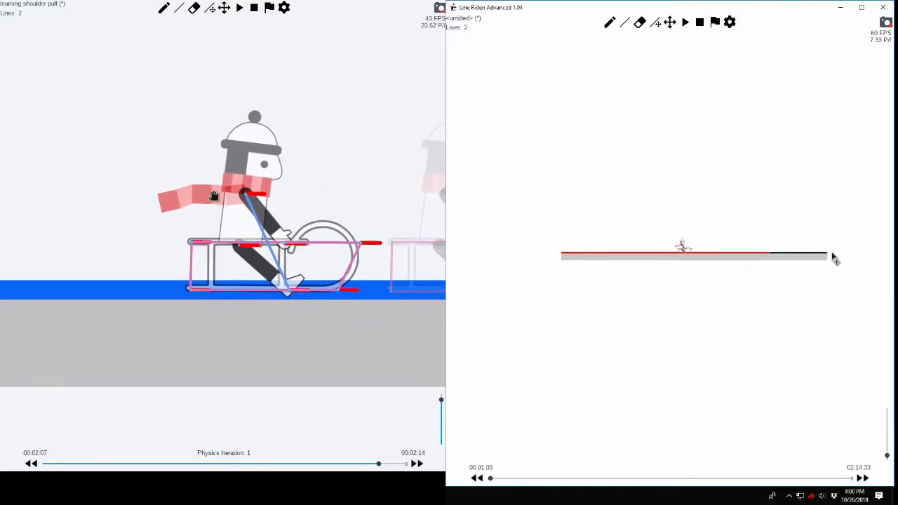
{"action": "scroll", "coordinate": [828, 255], "scroll_direction": "down", "scroll_amount": 4}
{"action": "left_click_drag", "start_coordinate": [827, 255], "coordinate": [893, 222]}
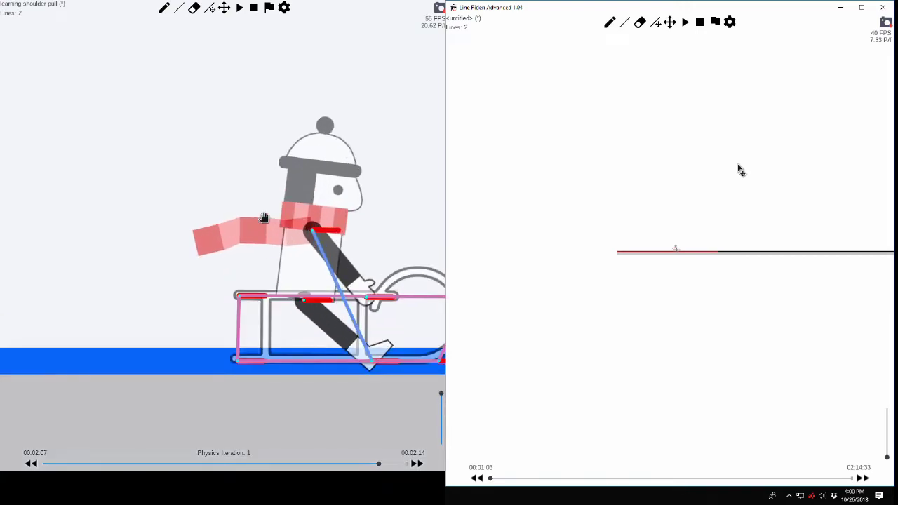
Step: Play the new track to 00:02:09, pause it and examine the rear of the sled up close
{"action": "key", "text": "space"}
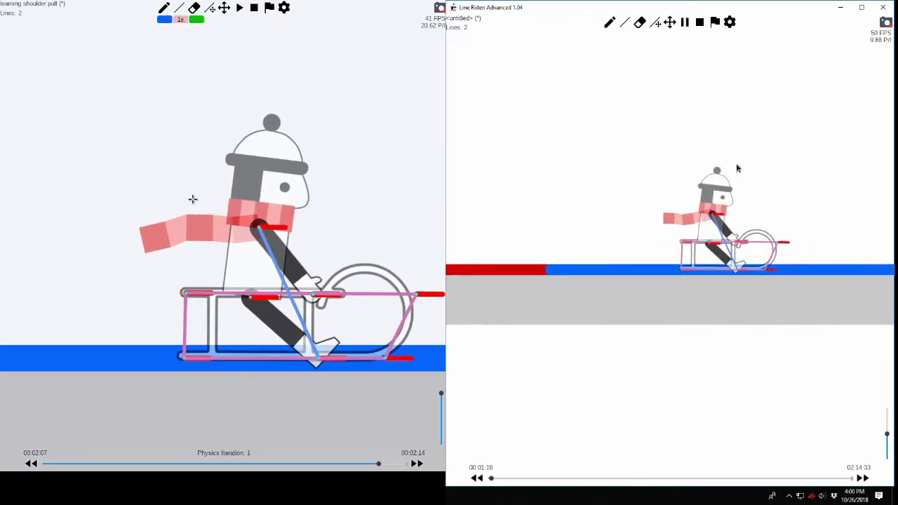
{"action": "key", "text": "space"}
{"action": "scroll", "coordinate": [679, 240], "scroll_direction": "up", "scroll_amount": 8}
{"action": "left_click_drag", "start_coordinate": [630, 161], "coordinate": [596, 132]}
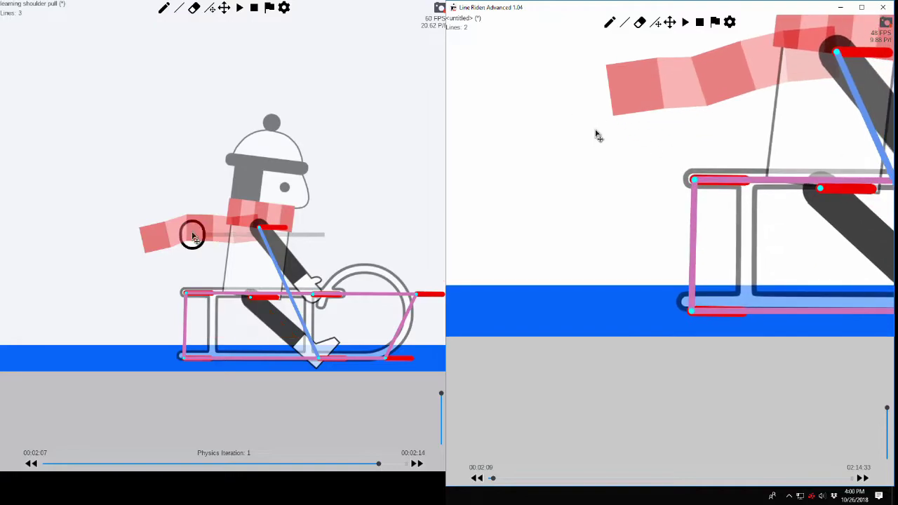
{"action": "left_click_drag", "start_coordinate": [655, 133], "coordinate": [615, 99]}
{"action": "left_click_drag", "start_coordinate": [698, 119], "coordinate": [629, 33]}
{"action": "scroll", "coordinate": [630, 33], "scroll_direction": "up", "scroll_amount": 4}
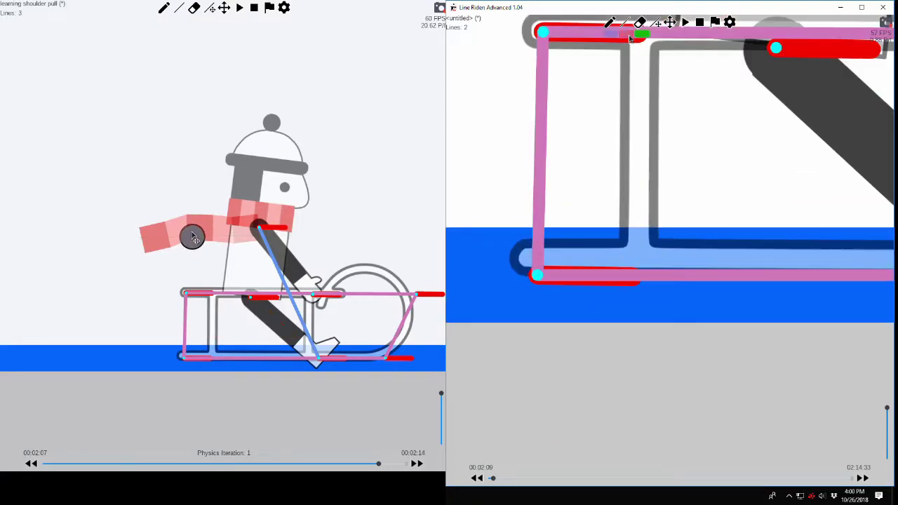
{"action": "scroll", "coordinate": [656, 75], "scroll_direction": "down", "scroll_amount": 3}
{"action": "left_click_drag", "start_coordinate": [657, 77], "coordinate": [646, 112]}
{"action": "scroll", "coordinate": [638, 84], "scroll_direction": "down", "scroll_amount": 2}
Step: Step back and forth through the physics iterations to frame 00:02:10, examining the sled's contact points
{"action": "key", "text": "alt+Right"}
{"action": "key", "text": "alt+Right"}
{"action": "key", "text": "alt+Right"}
{"action": "left_click_drag", "start_coordinate": [617, 153], "coordinate": [664, 124]}
{"action": "key", "text": "alt+Left"}
{"action": "key", "text": "alt+Left"}
{"action": "left_click_drag", "start_coordinate": [620, 79], "coordinate": [578, 30]}
{"action": "key", "text": "alt+Right"}
{"action": "key", "text": "alt+Right"}
{"action": "key", "text": "alt+Right"}
{"action": "key", "text": "alt+Right"}
{"action": "key", "text": "alt+Right"}
{"action": "key", "text": "alt+Right"}
{"action": "left_click_drag", "start_coordinate": [811, 109], "coordinate": [587, 84]}
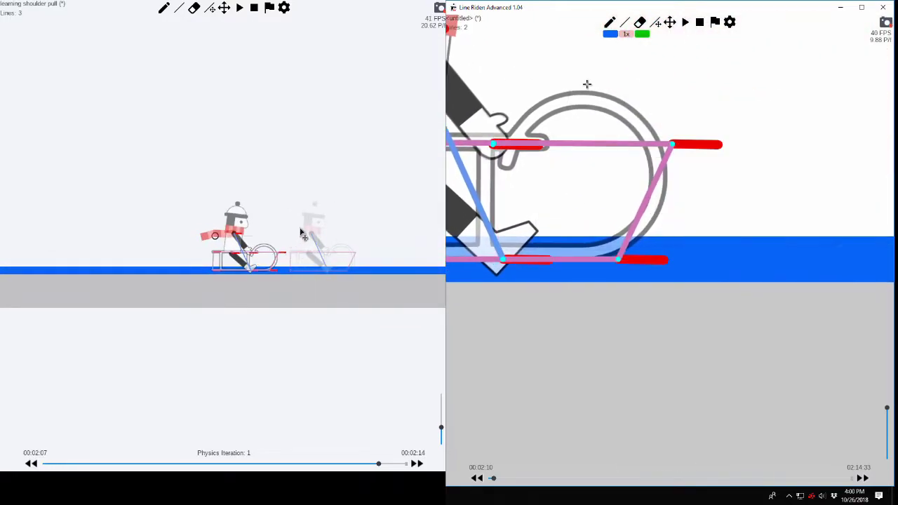
Step: Draw a short blue line from below the ground up to the rear of the sled at frame 00:02:10
{"action": "scroll", "coordinate": [603, 56], "scroll_direction": "down", "scroll_amount": 2}
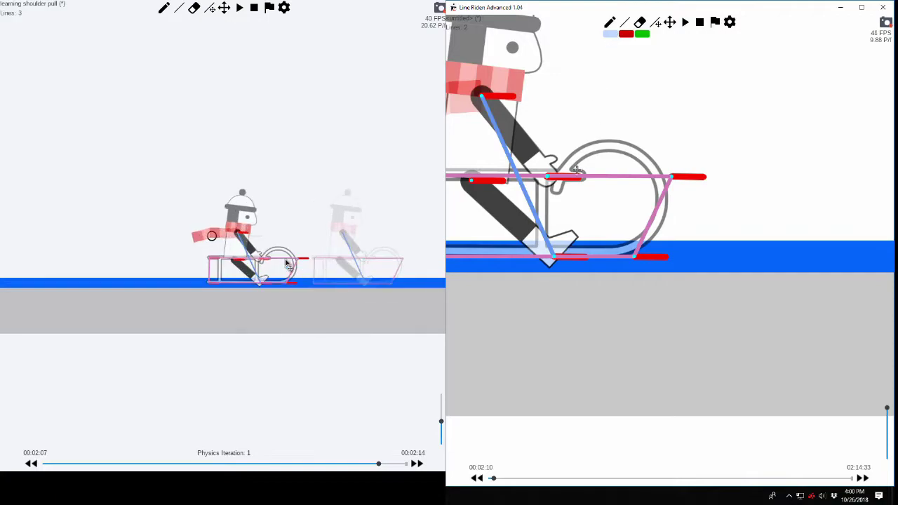
{"action": "left_click_drag", "start_coordinate": [522, 201], "coordinate": [773, 173]}
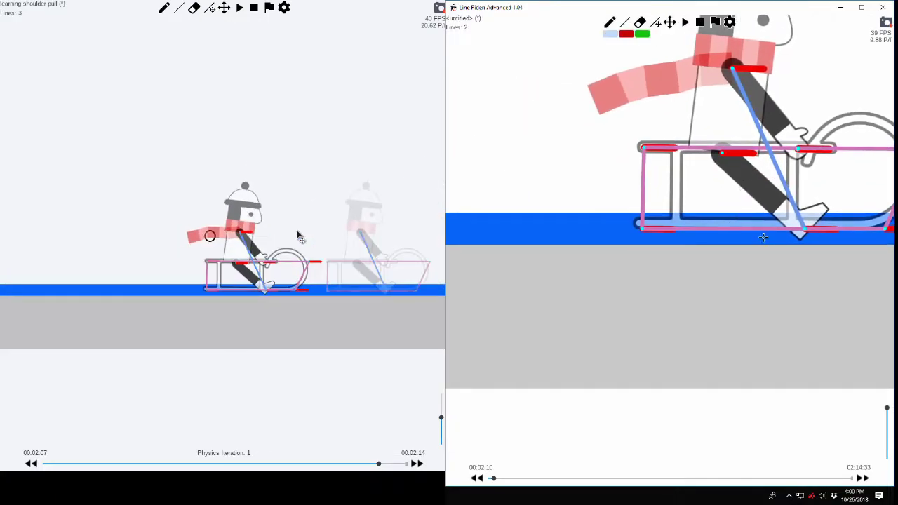
{"action": "left_click_drag", "start_coordinate": [745, 240], "coordinate": [758, 291]}
{"action": "key", "text": "w"}
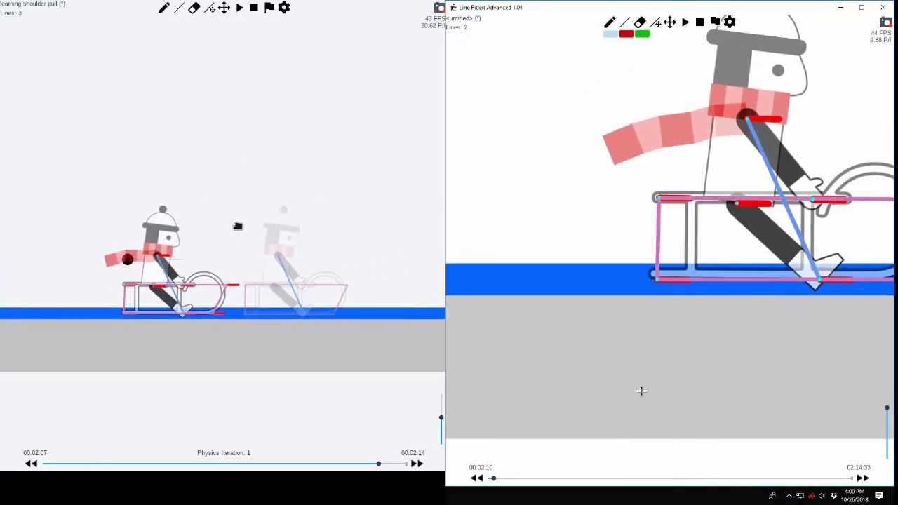
{"action": "scroll", "coordinate": [631, 397], "scroll_direction": "up", "scroll_amount": 2}
{"action": "left_click_drag", "start_coordinate": [592, 421], "coordinate": [591, 421]}
{"action": "left_click_drag", "start_coordinate": [753, 379], "coordinate": [763, 296]}
Step: Step back to physics iteration 1 of frame 00:02:10
{"action": "key", "text": "alt+Left"}
{"action": "key", "text": "alt+Left"}
{"action": "key", "text": "alt+Left"}
{"action": "key", "text": "alt+Left"}
{"action": "key", "text": "alt+Left"}
{"action": "key", "text": "alt+Left"}
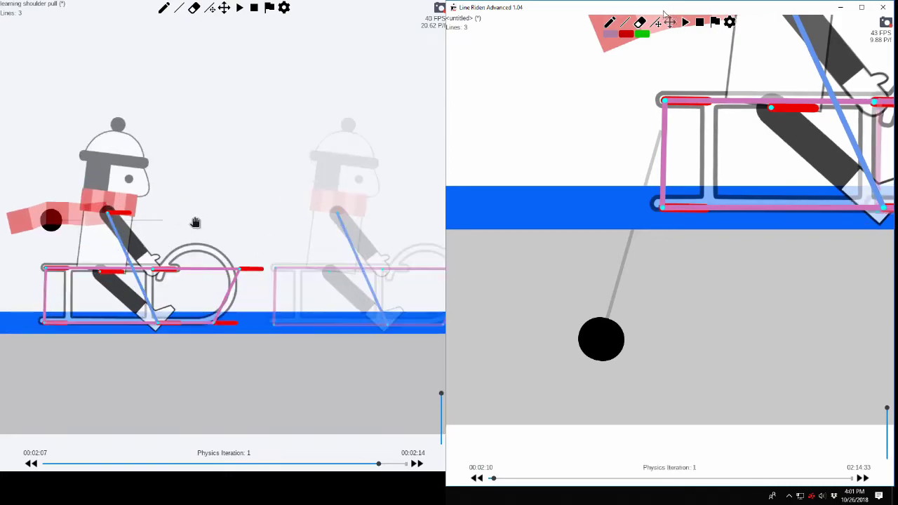
Step: Delete the short line beneath the rear of the sled
{"action": "key", "text": "r"}
{"action": "left_click_drag", "start_coordinate": [607, 297], "coordinate": [612, 288]}
{"action": "double_click", "coordinate": [595, 306]}
{"action": "key", "text": "Delete"}
{"action": "scroll", "coordinate": [705, 218], "scroll_direction": "down", "scroll_amount": 4}
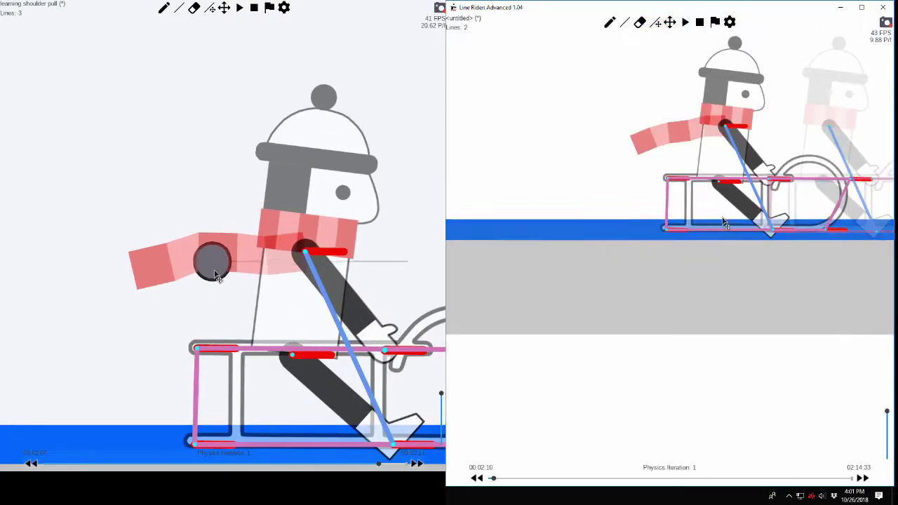
Step: Try to place a tiny 1x red acceleration line at the sled's upper rear contact point
{"action": "left_click_drag", "start_coordinate": [717, 171], "coordinate": [616, 190]}
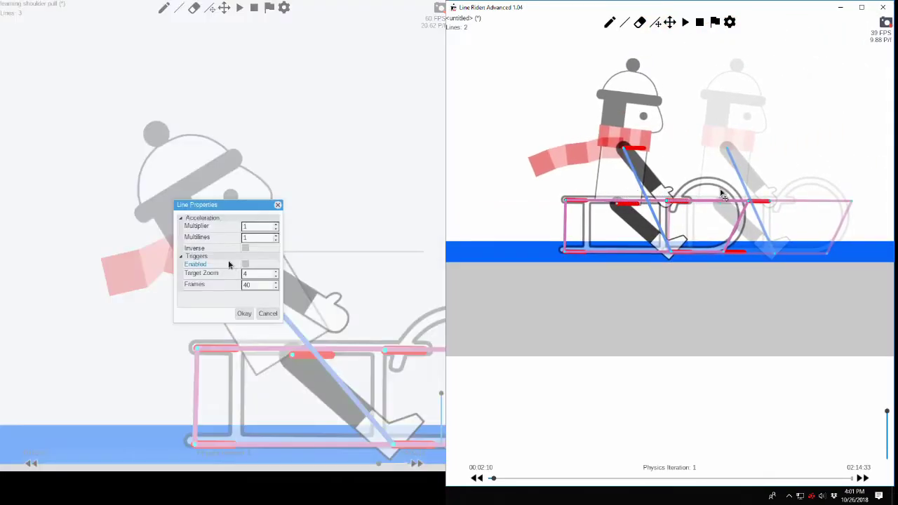
{"action": "scroll", "coordinate": [706, 180], "scroll_direction": "up", "scroll_amount": 4}
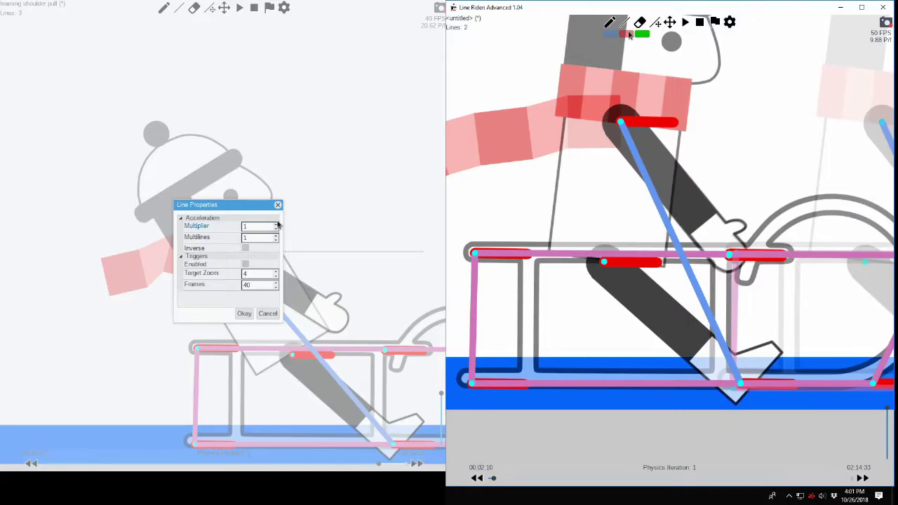
{"action": "scroll", "coordinate": [557, 164], "scroll_direction": "up", "scroll_amount": 3}
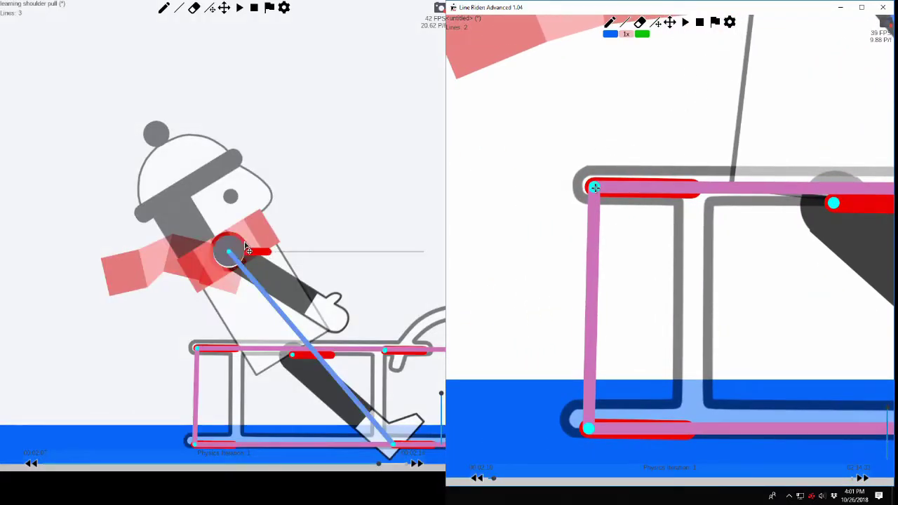
{"action": "mouse_move", "coordinate": [595, 188]}
{"action": "left_mouse_down"}
{"action": "mouse_move", "coordinate": [626, 162]}
{"action": "mouse_move", "coordinate": [564, 149]}
{"action": "left_mouse_up"}
{"action": "key", "text": "r"}
{"action": "mouse_move", "coordinate": [599, 100]}
{"action": "left_mouse_down"}
{"action": "mouse_move", "coordinate": [503, 186]}
{"action": "mouse_move", "coordinate": [478, 222]}
{"action": "left_mouse_up"}
{"action": "key", "text": "e"}
{"action": "scroll", "coordinate": [641, 110], "scroll_direction": "up", "scroll_amount": 4}
{"action": "mouse_move", "coordinate": [516, 193]}
{"action": "left_mouse_down"}
{"action": "mouse_move", "coordinate": [561, 158]}
{"action": "mouse_move", "coordinate": [581, 203]}
{"action": "mouse_move", "coordinate": [575, 188]}
{"action": "left_mouse_up"}
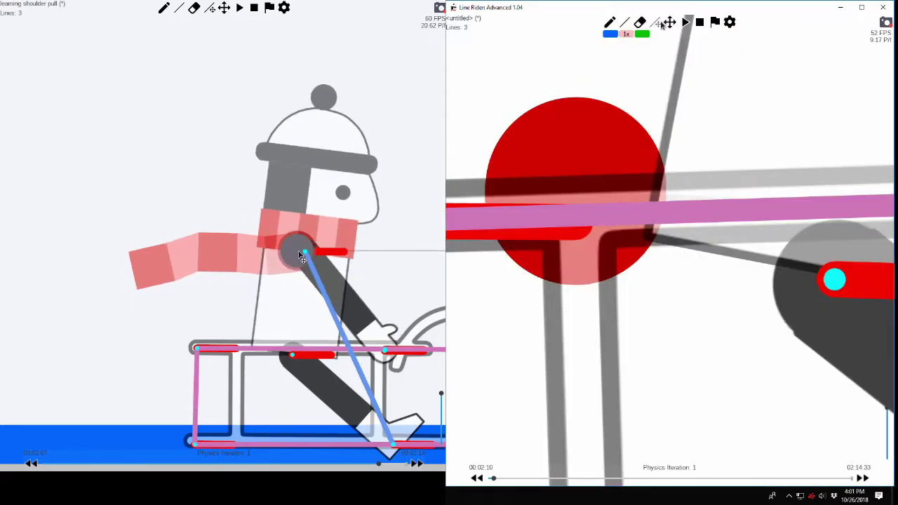
{"action": "key", "text": "ctrl+z"}
Step: Draw a tiny 1x red acceleration line and place it over the sled's upper rear contact point
{"action": "left_click", "coordinate": [659, 24]}
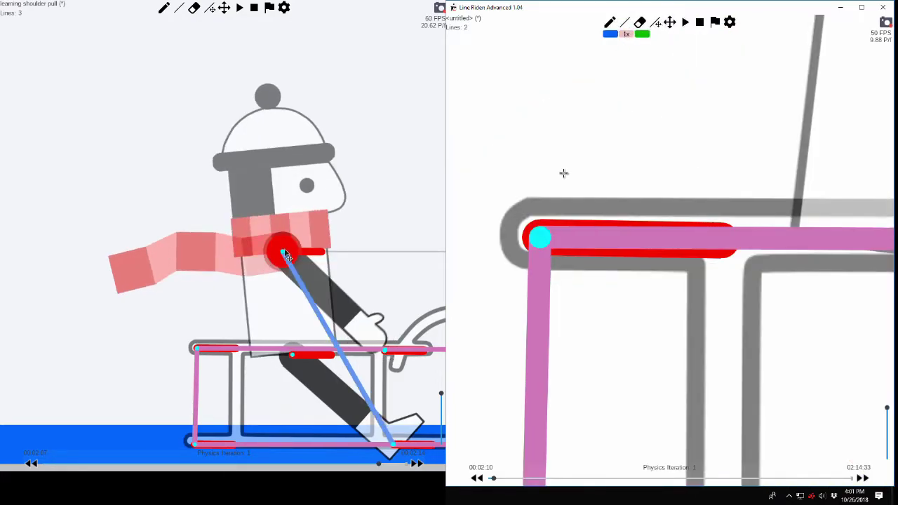
{"action": "left_click_drag", "start_coordinate": [563, 174], "coordinate": [563, 165]}
{"action": "left_click", "coordinate": [655, 24]}
{"action": "left_click_drag", "start_coordinate": [589, 126], "coordinate": [552, 193]}
{"action": "scroll", "coordinate": [659, 178], "scroll_direction": "down", "scroll_amount": 2}
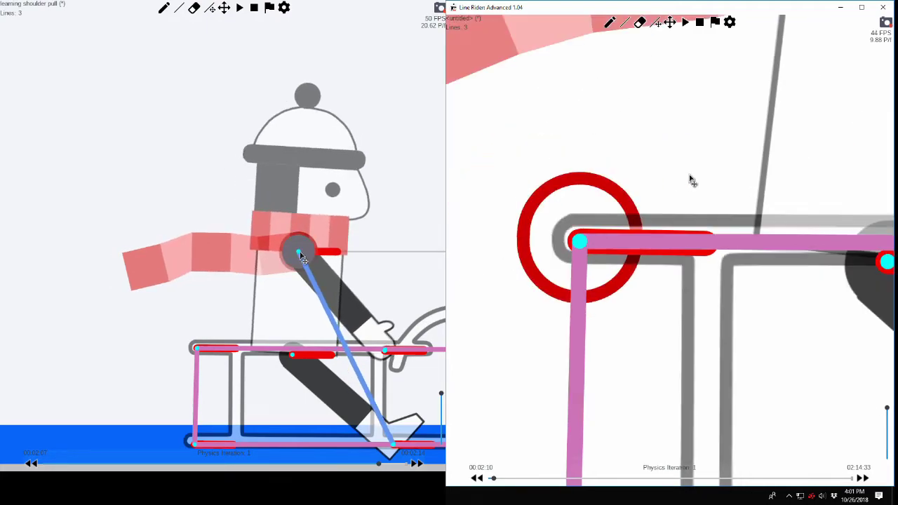
Step: Compare neighbouring physics iterations and reposition the tiny red line to pull the sled's upper rear point backward at 00:02:10
{"action": "key", "text": "alt+Left"}
{"action": "key", "text": "alt+Left"}
{"action": "key", "text": "alt+Right"}
{"action": "key", "text": "alt+Right"}
{"action": "left_click_drag", "start_coordinate": [575, 149], "coordinate": [826, 197]}
{"action": "left_click_drag", "start_coordinate": [533, 111], "coordinate": [718, 129]}
{"action": "scroll", "coordinate": [717, 128], "scroll_direction": "down", "scroll_amount": 4}
{"action": "key", "text": "alt+Left"}
{"action": "key", "text": "alt+Right"}
{"action": "left_click_drag", "start_coordinate": [697, 235], "coordinate": [595, 219]}
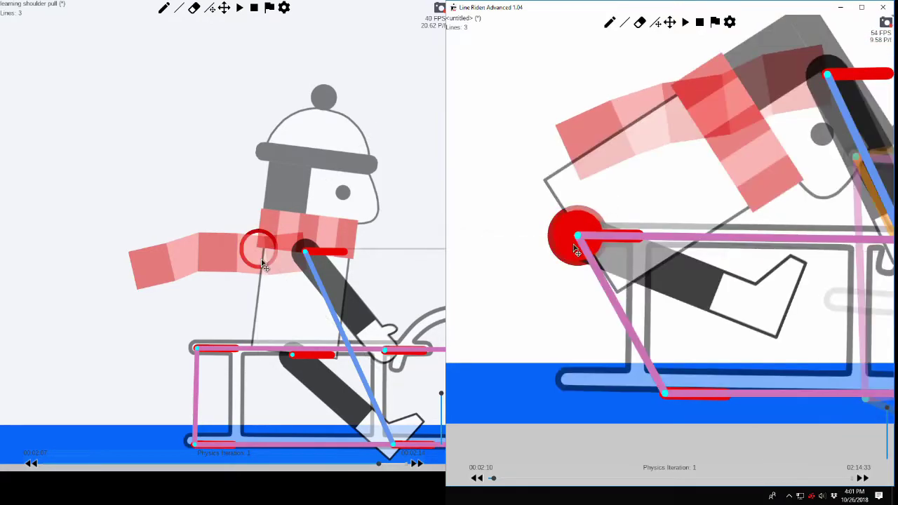
Step: Try the tiny red line at other positions around the sled while checking neighbouring physics iterations at 00:02:10
{"action": "left_click_drag", "start_coordinate": [575, 250], "coordinate": [646, 232]}
{"action": "scroll", "coordinate": [593, 233], "scroll_direction": "up", "scroll_amount": 2}
{"action": "scroll", "coordinate": [661, 220], "scroll_direction": "down", "scroll_amount": 2}
{"action": "key", "text": "Left"}
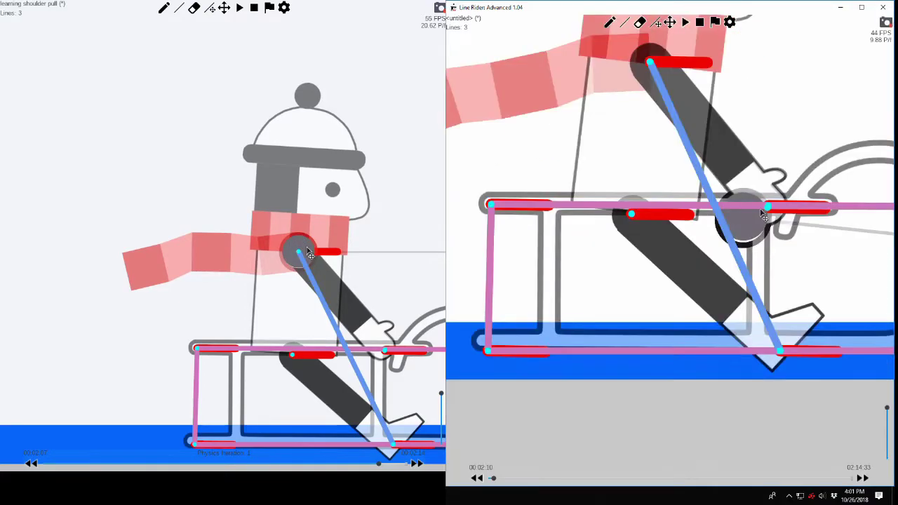
{"action": "key", "text": "alt+Right"}
{"action": "key", "text": "ctrl+o"}
{"action": "left_click_drag", "start_coordinate": [622, 128], "coordinate": [817, 117]}
{"action": "scroll", "coordinate": [671, 185], "scroll_direction": "up", "scroll_amount": 4}
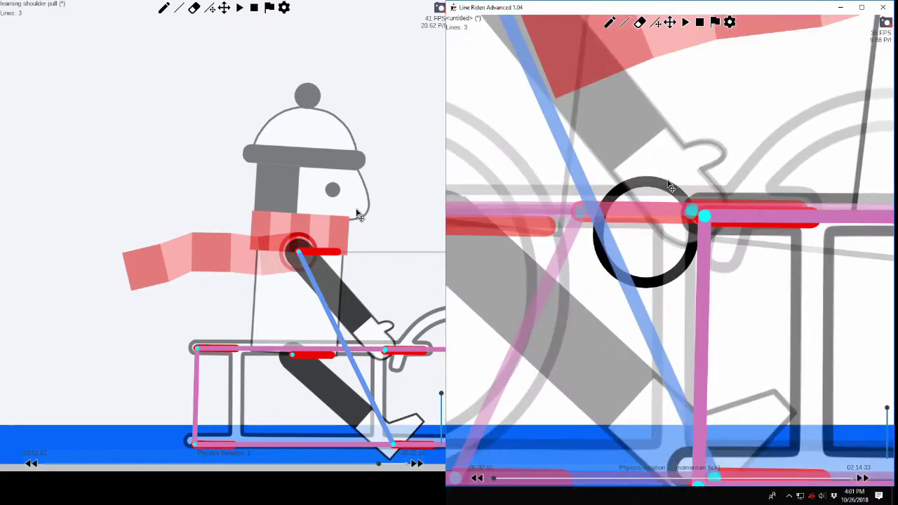
Step: Remove the tiny red line and lengthen the red acceleration line and the blue line of the flat floor
{"action": "scroll", "coordinate": [668, 246], "scroll_direction": "down", "scroll_amount": 9}
{"action": "scroll", "coordinate": [624, 263], "scroll_direction": "down", "scroll_amount": 5}
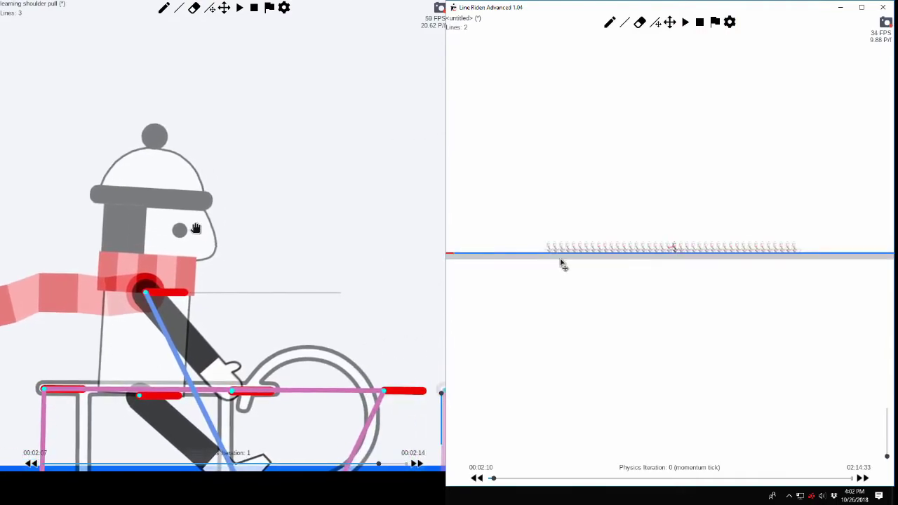
{"action": "left_click_drag", "start_coordinate": [458, 259], "coordinate": [632, 237]}
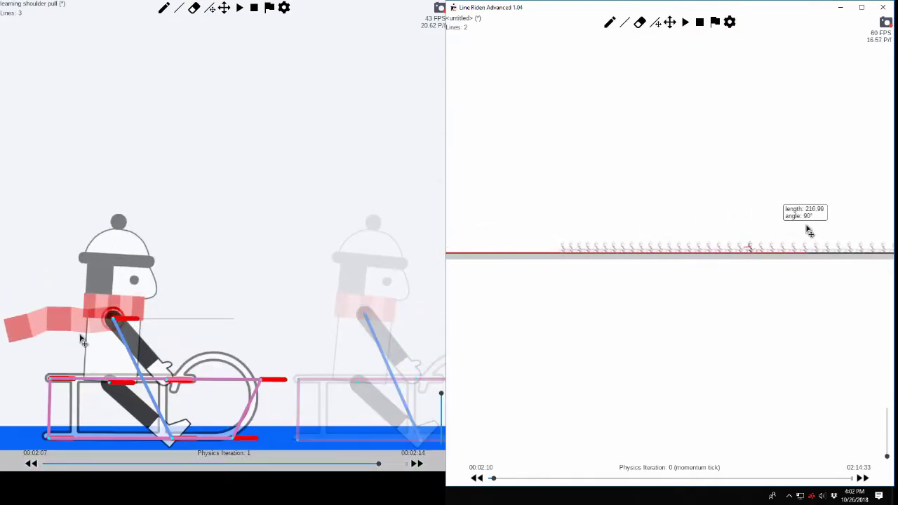
{"action": "right_click", "coordinate": [112, 327]}
{"action": "scroll", "coordinate": [804, 225], "scroll_direction": "up", "scroll_amount": 5}
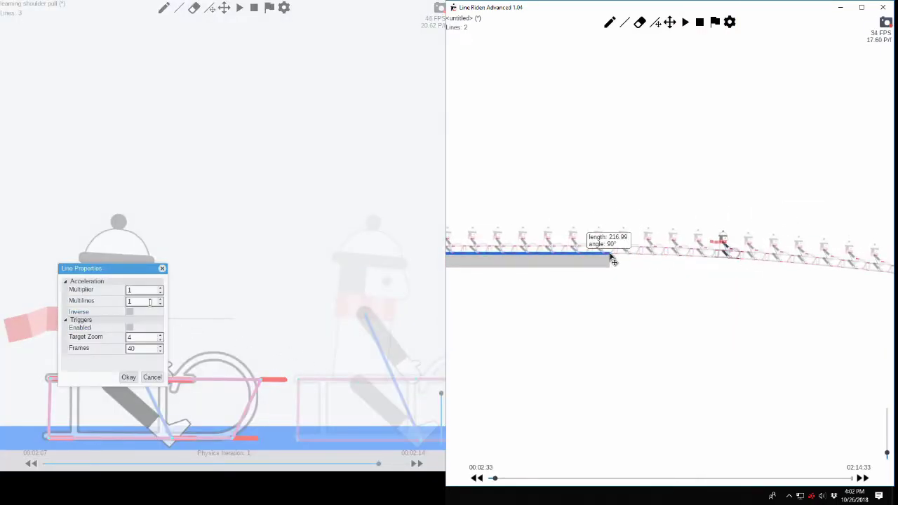
{"action": "left_click_drag", "start_coordinate": [816, 238], "coordinate": [868, 233]}
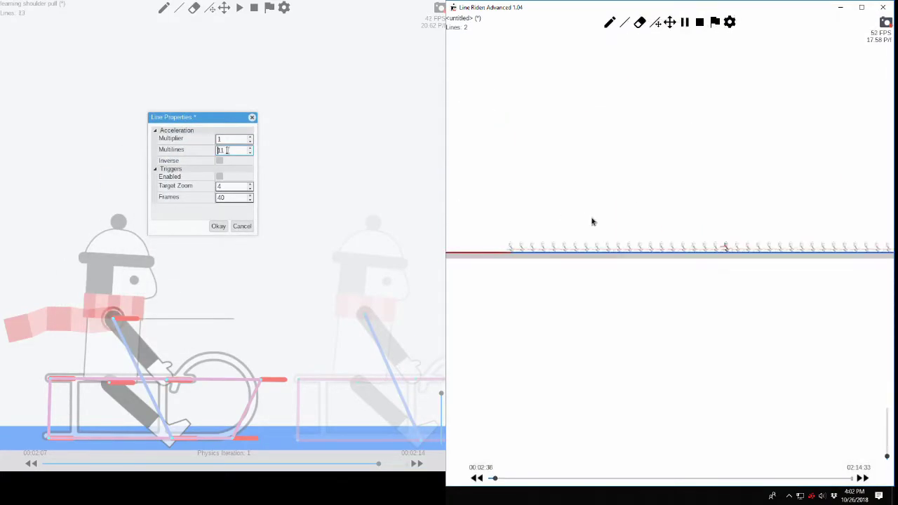
Step: Increase the multiplier of the red floor line and play the track to check the rider's speed
{"action": "double_click", "coordinate": [573, 249]}
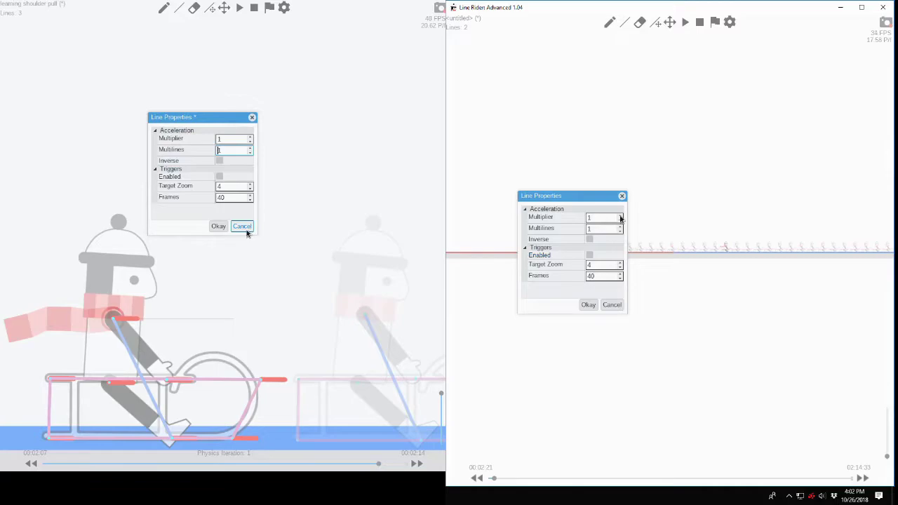
{"action": "left_click", "coordinate": [605, 305]}
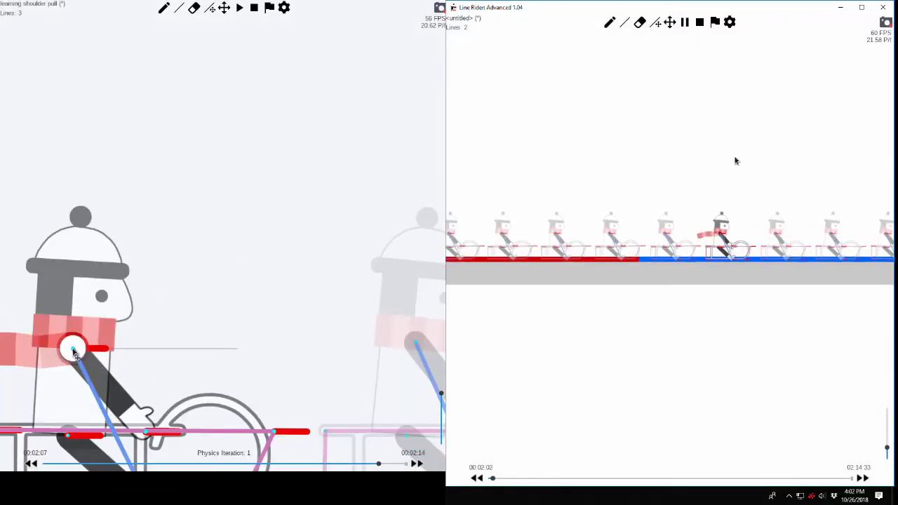
{"action": "key", "text": "space"}
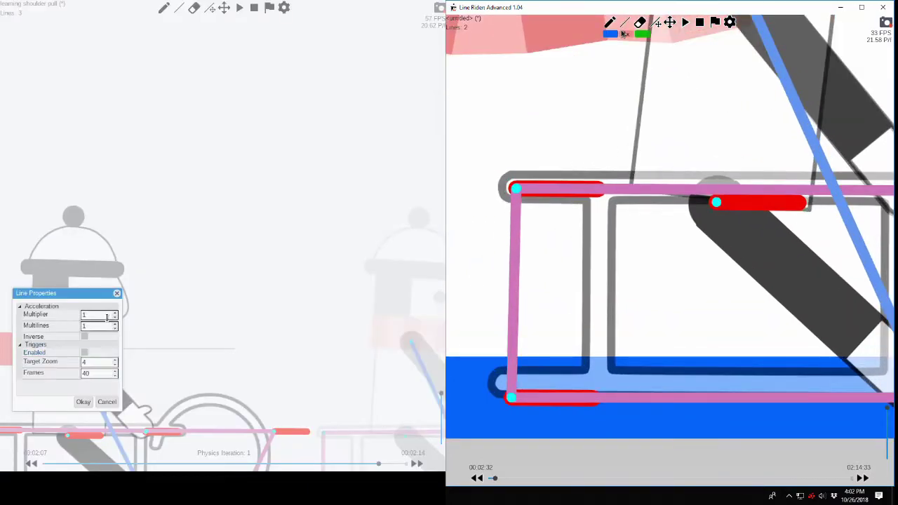
Step: Draw a tiny 1x red acceleration line and place it near the sled's upper rear contact point at 00:02:32
{"action": "left_click_drag", "start_coordinate": [598, 79], "coordinate": [765, 116]}
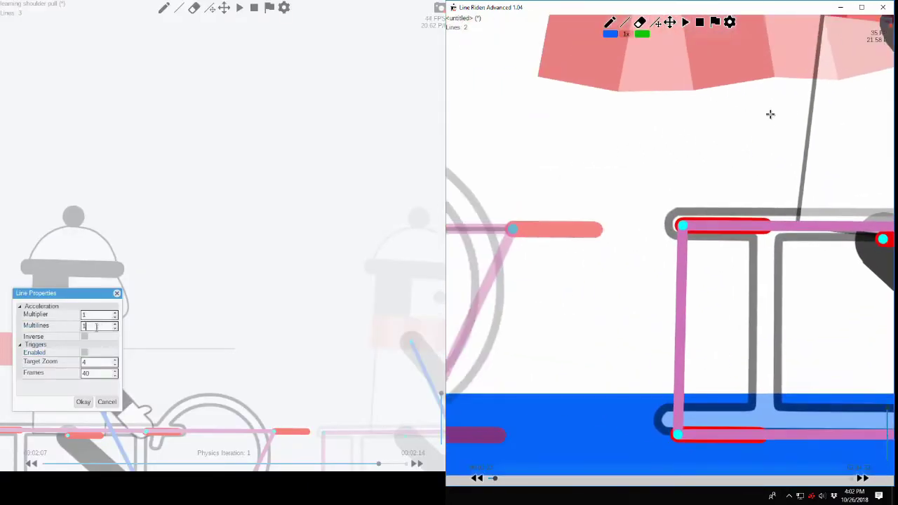
{"action": "scroll", "coordinate": [766, 117], "scroll_direction": "up", "scroll_amount": 5}
{"action": "mouse_move", "coordinate": [680, 201]}
{"action": "left_mouse_down"}
{"action": "mouse_move", "coordinate": [683, 192]}
{"action": "mouse_move", "coordinate": [645, 202]}
{"action": "mouse_move", "coordinate": [640, 225]}
{"action": "mouse_move", "coordinate": [513, 193]}
{"action": "mouse_move", "coordinate": [536, 175]}
{"action": "left_mouse_up"}
{"action": "scroll", "coordinate": [684, 192], "scroll_direction": "down", "scroll_amount": 4}
{"action": "left_click", "coordinate": [655, 22]}
{"action": "scroll", "coordinate": [645, 203], "scroll_direction": "up", "scroll_amount": 4}
{"action": "right_click", "coordinate": [65, 347]}
{"action": "left_click", "coordinate": [95, 323]}
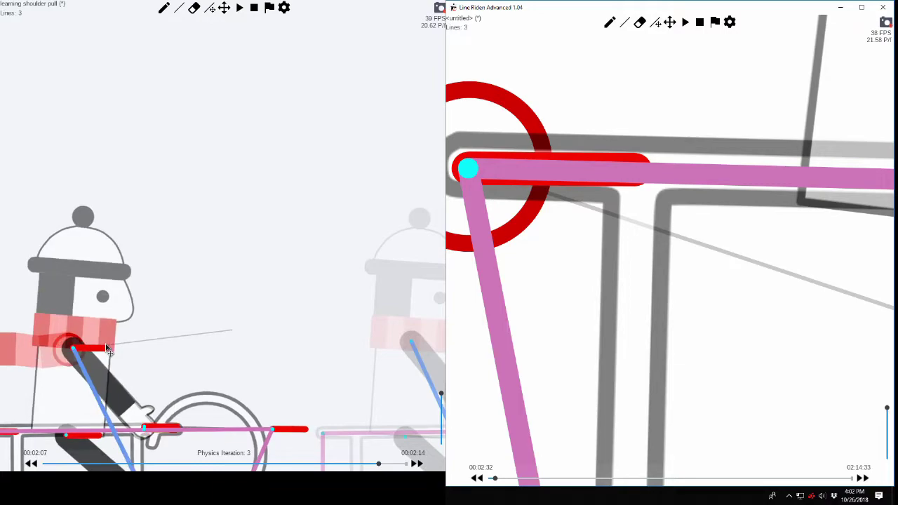
Step: Compare neighbouring physics iterations and reposition the tiny red line around the sled's upper rear contact point at 00:02:32
{"action": "scroll", "coordinate": [850, 251], "scroll_direction": "down", "scroll_amount": 4}
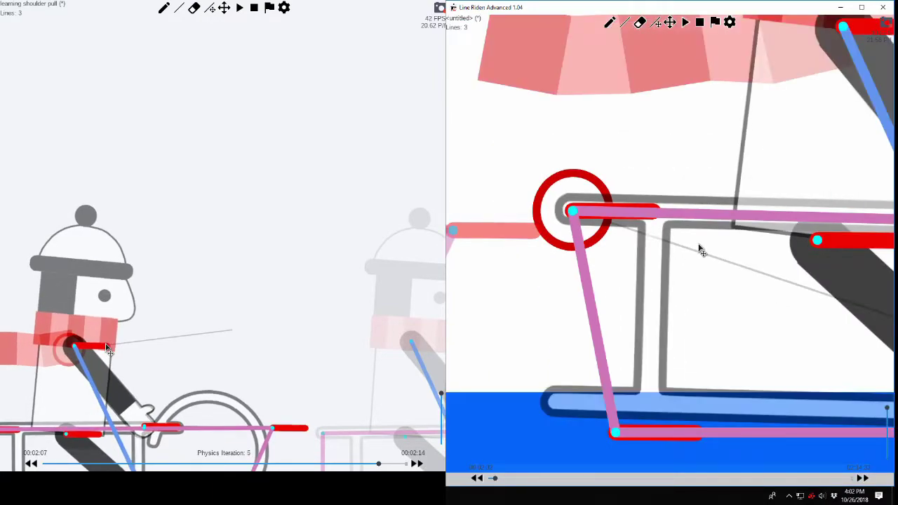
{"action": "key", "text": "Left"}
{"action": "key", "text": "alt+Right"}
{"action": "left_click_drag", "start_coordinate": [584, 237], "coordinate": [867, 253]}
{"action": "key", "text": "alt+Right"}
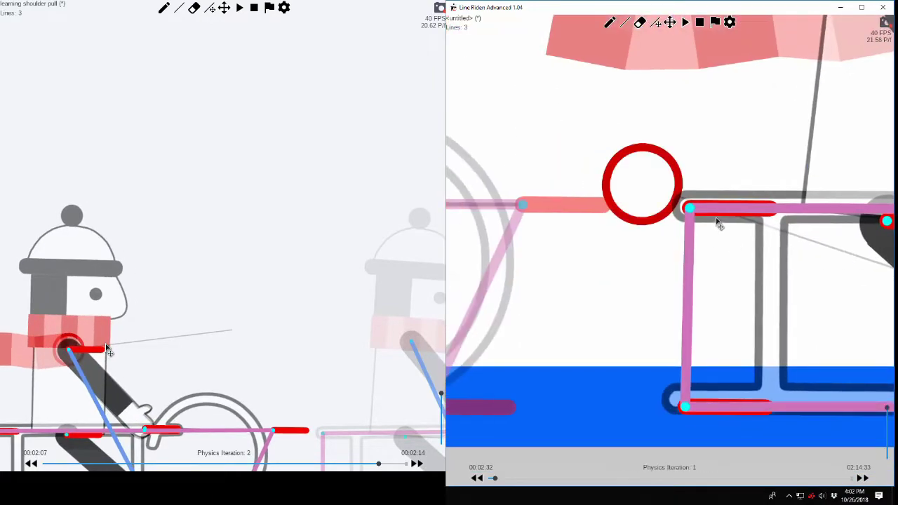
{"action": "scroll", "coordinate": [716, 218], "scroll_direction": "up", "scroll_amount": 5}
{"action": "left_click_drag", "start_coordinate": [655, 148], "coordinate": [655, 165]}
{"action": "left_click_drag", "start_coordinate": [678, 89], "coordinate": [679, 91]}
{"action": "left_click_drag", "start_coordinate": [676, 133], "coordinate": [643, 175]}
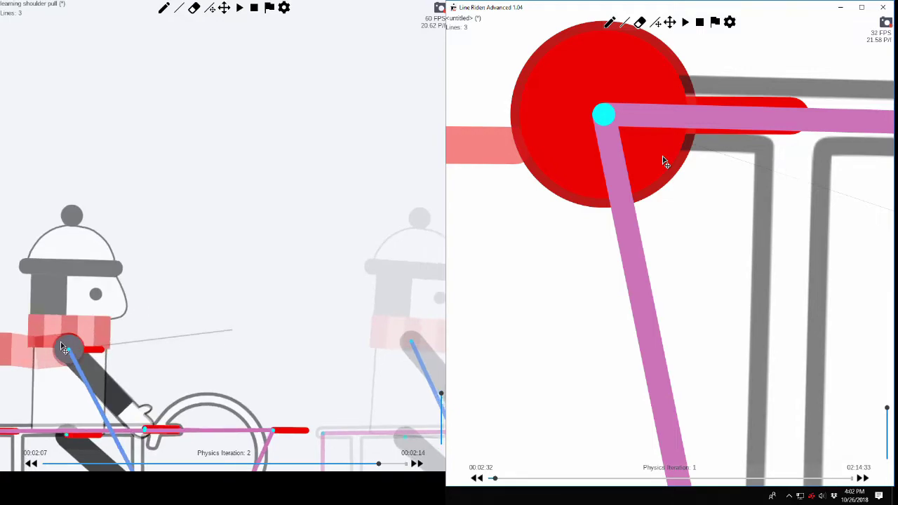
{"action": "scroll", "coordinate": [662, 182], "scroll_direction": "down", "scroll_amount": 5}
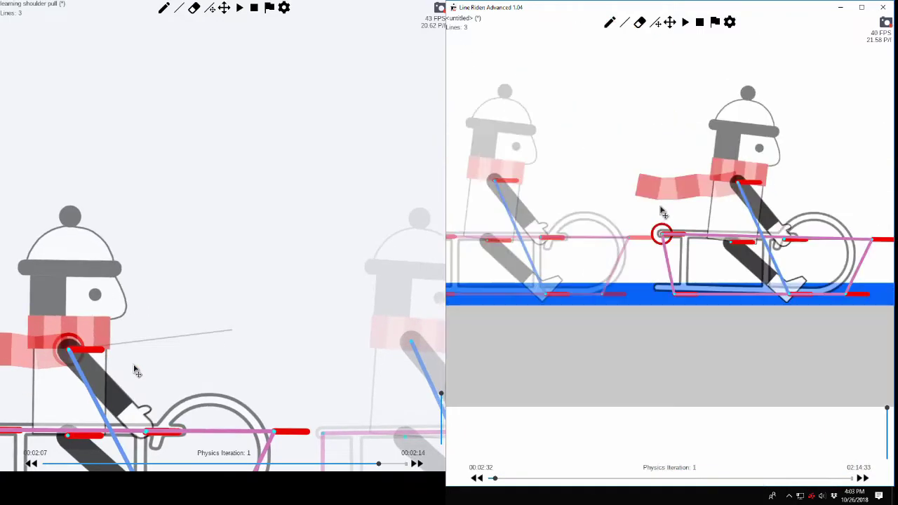
Step: Sketch a scenery stroke upward from the rider's shoulder and a horizontal arrow pointing forward, and erase them
{"action": "scroll", "coordinate": [775, 152], "scroll_direction": "down", "scroll_amount": 4}
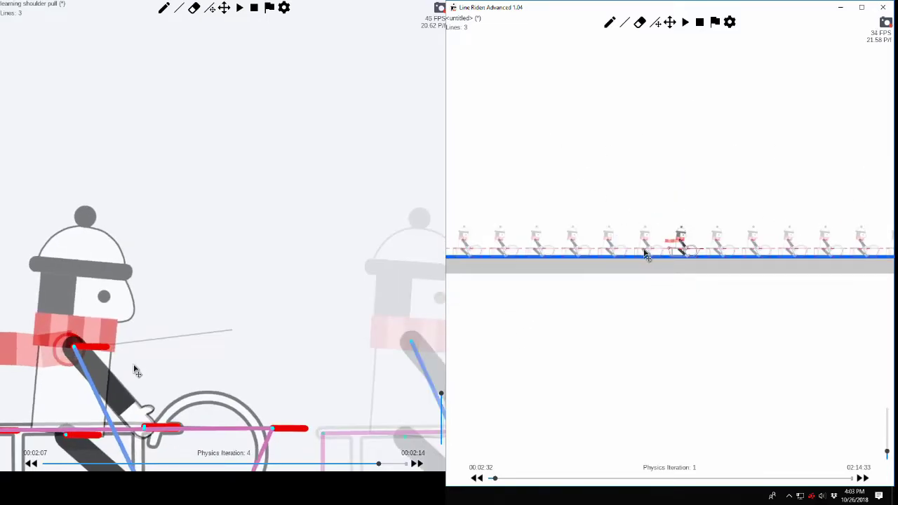
{"action": "scroll", "coordinate": [697, 241], "scroll_direction": "up", "scroll_amount": 3}
{"action": "left_click_drag", "start_coordinate": [706, 217], "coordinate": [656, 227]}
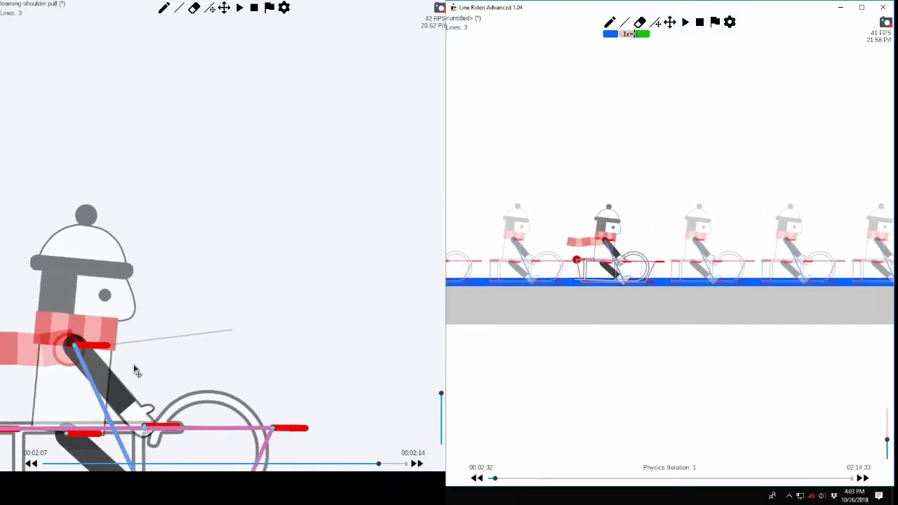
{"action": "left_click_drag", "start_coordinate": [602, 234], "coordinate": [630, 178]}
{"action": "mouse_move", "coordinate": [625, 176]}
{"action": "left_mouse_down"}
{"action": "mouse_move", "coordinate": [878, 186]}
{"action": "mouse_move", "coordinate": [868, 180]}
{"action": "left_mouse_up"}
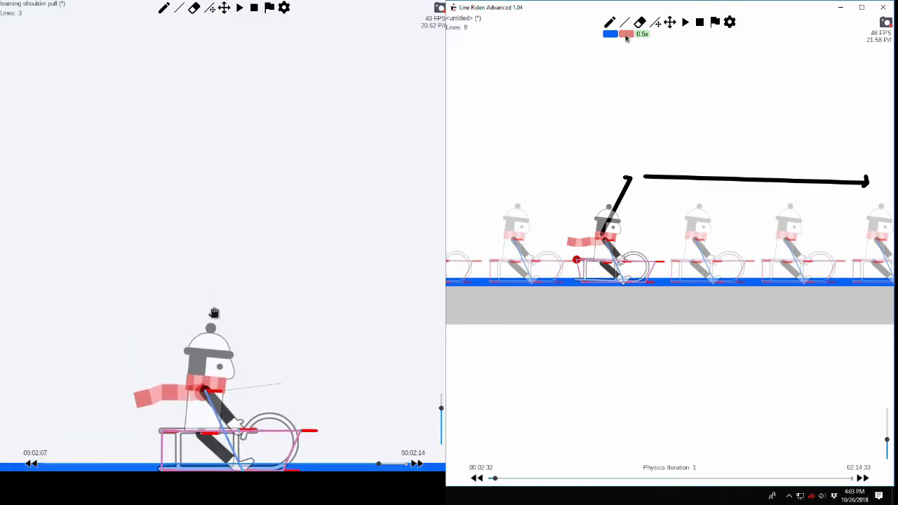
{"action": "left_click", "coordinate": [641, 25]}
{"action": "left_click", "coordinate": [867, 185]}
Step: Step through the physics iterations at 00:02:32 to examine how the tiny red line pulls the sled
{"action": "scroll", "coordinate": [631, 161], "scroll_direction": "up", "scroll_amount": 8}
{"action": "left_click_drag", "start_coordinate": [593, 71], "coordinate": [704, 83]}
{"action": "scroll", "coordinate": [679, 104], "scroll_direction": "down", "scroll_amount": 4}
{"action": "left_click", "coordinate": [670, 22]}
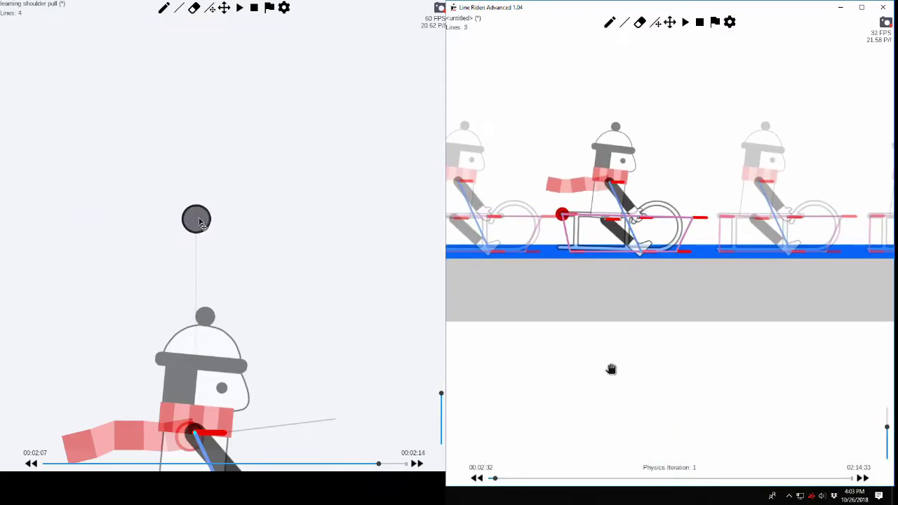
{"action": "left_click_drag", "start_coordinate": [204, 269], "coordinate": [197, 285]}
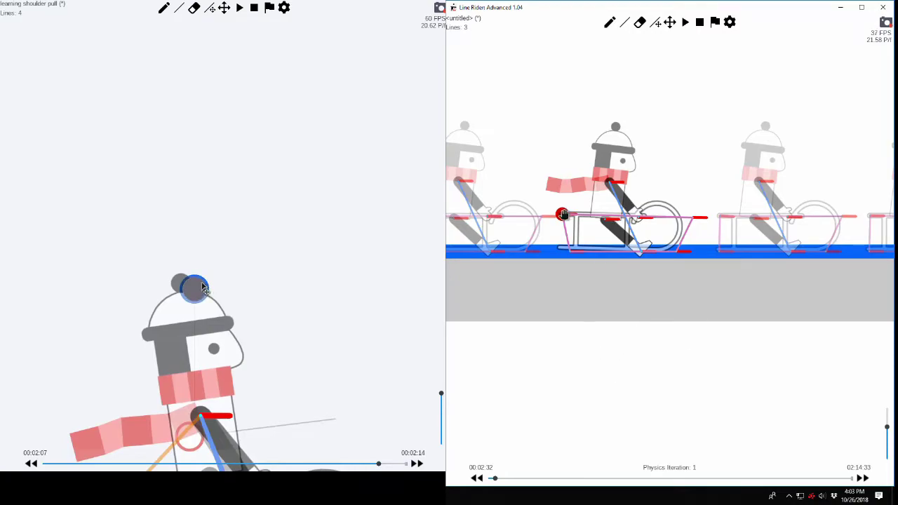
{"action": "left_click_drag", "start_coordinate": [746, 241], "coordinate": [725, 203]}
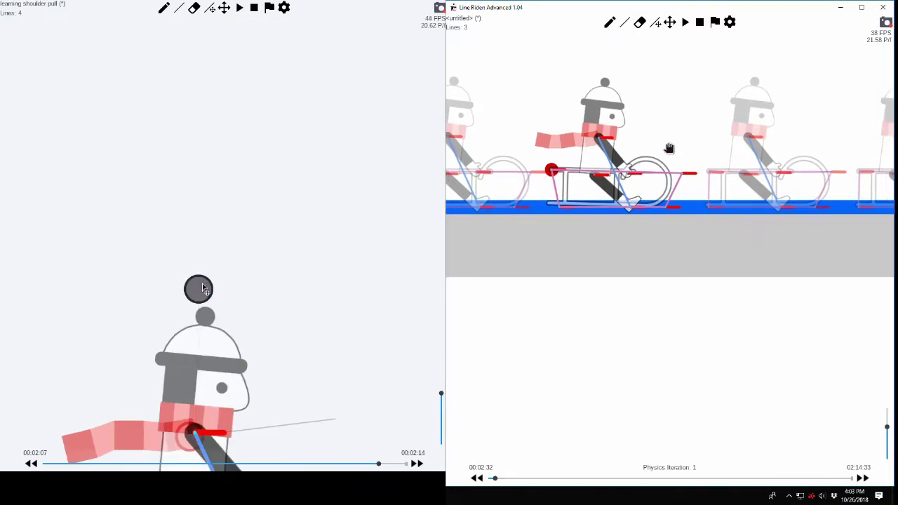
{"action": "scroll", "coordinate": [669, 148], "scroll_direction": "up", "scroll_amount": 5}
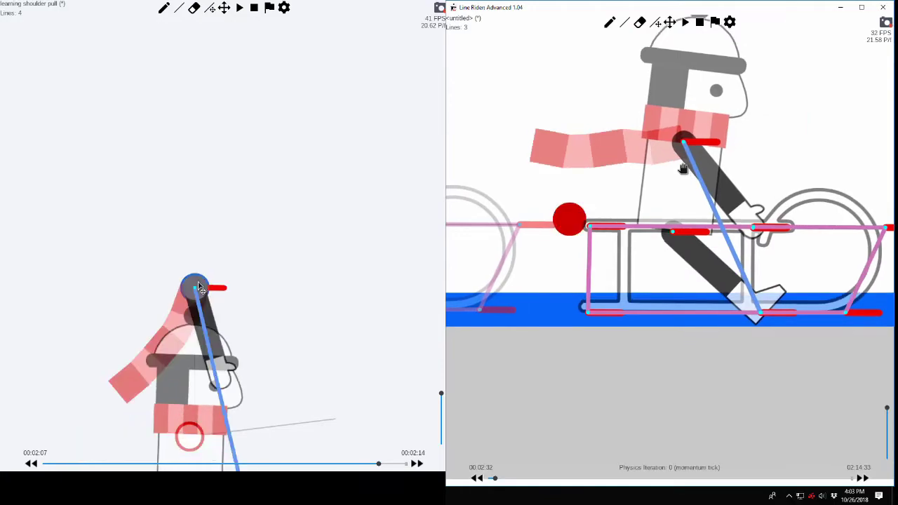
{"action": "key", "text": "alt+Right"}
{"action": "key", "text": "alt+Right"}
{"action": "key", "text": "alt+Right"}
{"action": "key", "text": "alt+Right"}
{"action": "key", "text": "alt+Right"}
{"action": "key", "text": "alt+Right"}
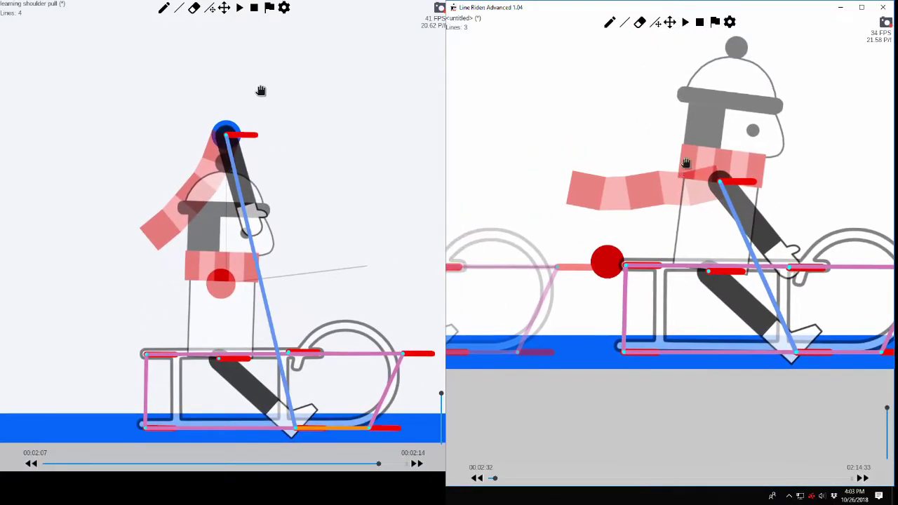
Step: Draw a tiny blue line above the rear of the sled and step through the physics iterations of that frame
{"action": "left_click", "coordinate": [612, 33]}
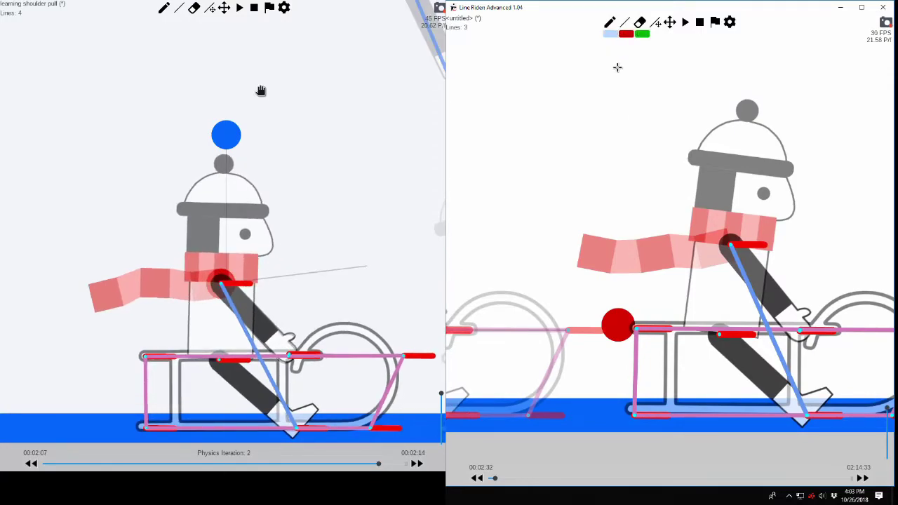
{"action": "left_click", "coordinate": [622, 125]}
{"action": "scroll", "coordinate": [627, 88], "scroll_direction": "up", "scroll_amount": 4}
{"action": "left_click_drag", "start_coordinate": [594, 54], "coordinate": [689, 185]}
{"action": "key", "text": "Left"}
{"action": "key", "text": "alt+Right"}
{"action": "key", "text": "alt+Right"}
{"action": "key", "text": "alt+Right"}
Step: Move the tiny blue line above the sled's upper rear contact point and recheck the following physics iterations
{"action": "left_click_drag", "start_coordinate": [633, 159], "coordinate": [645, 242]}
{"action": "scroll", "coordinate": [645, 238], "scroll_direction": "down", "scroll_amount": 4}
{"action": "scroll", "coordinate": [647, 159], "scroll_direction": "up", "scroll_amount": 4}
{"action": "left_click_drag", "start_coordinate": [622, 106], "coordinate": [636, 109]}
{"action": "key", "text": "alt+Right"}
{"action": "key", "text": "alt+Right"}
{"action": "key", "text": "alt+Right"}
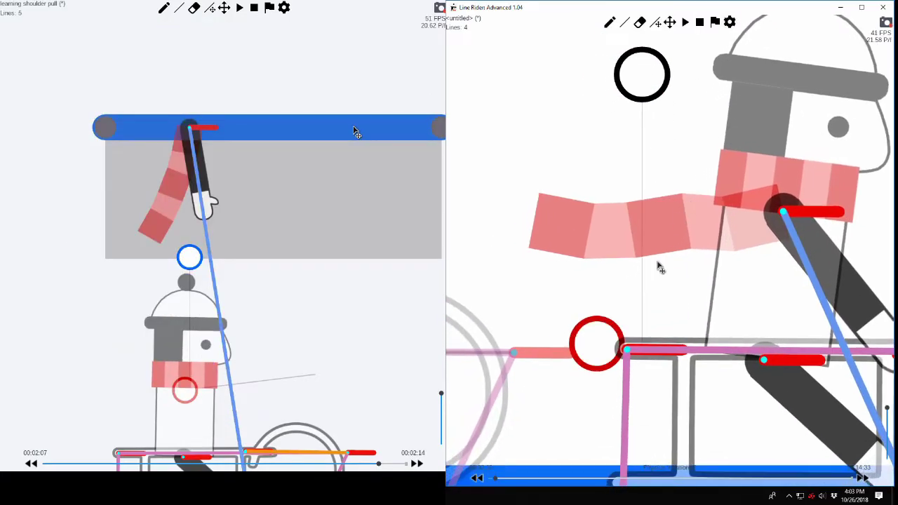
Step: Move the tiny red line farther behind the sled's upper rear contact point and step through five physics iterations
{"action": "left_click_drag", "start_coordinate": [603, 335], "coordinate": [571, 317]}
{"action": "left_click_drag", "start_coordinate": [614, 213], "coordinate": [785, 261]}
{"action": "key", "text": "alt+Right"}
{"action": "key", "text": "alt+Right"}
{"action": "key", "text": "alt+Right"}
{"action": "key", "text": "alt+Right"}
{"action": "key", "text": "alt+Right"}
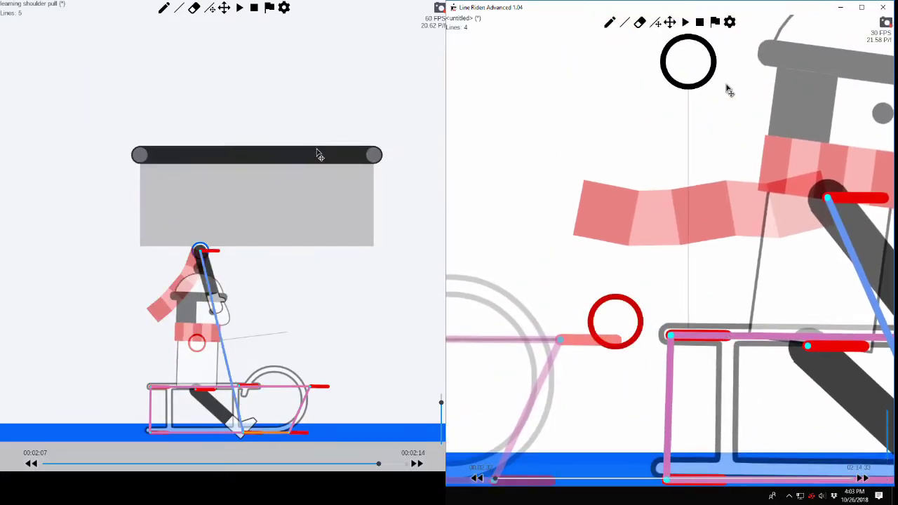
Step: Fine-tune the tiny blue line's height so it catches the sled's upper rear contact point
{"action": "left_click_drag", "start_coordinate": [700, 72], "coordinate": [693, 68]}
{"action": "left_click_drag", "start_coordinate": [720, 113], "coordinate": [713, 131]}
{"action": "left_click_drag", "start_coordinate": [682, 73], "coordinate": [679, 118]}
{"action": "scroll", "coordinate": [733, 114], "scroll_direction": "down", "scroll_amount": 2}
{"action": "left_click_drag", "start_coordinate": [746, 101], "coordinate": [726, 124]}
{"action": "scroll", "coordinate": [725, 123], "scroll_direction": "up", "scroll_amount": 4}
Step: Draw a horizontal blue line above the tiny blue line and position it to catch the pulled sled point
{"action": "left_click", "coordinate": [624, 24]}
{"action": "scroll", "coordinate": [631, 49], "scroll_direction": "down", "scroll_amount": 4}
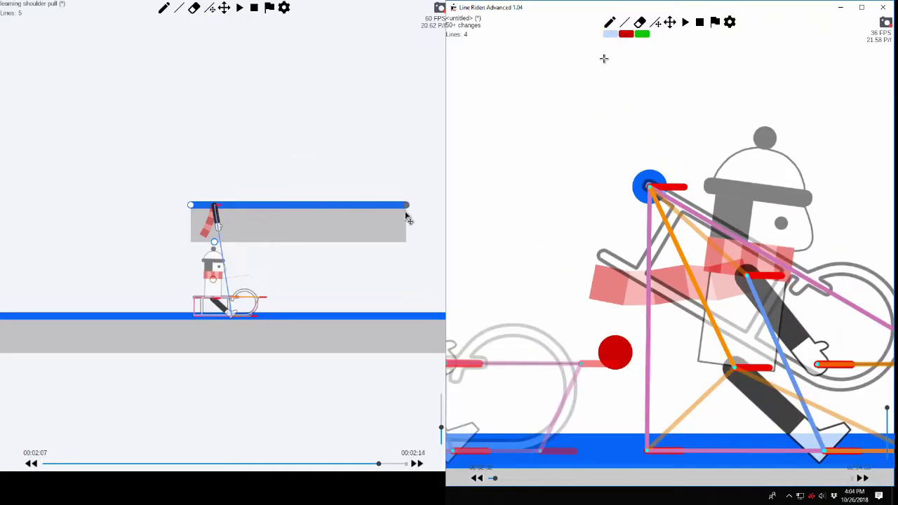
{"action": "left_click_drag", "start_coordinate": [603, 58], "coordinate": [863, 58]}
{"action": "scroll", "coordinate": [803, 67], "scroll_direction": "down", "scroll_amount": 2}
{"action": "left_click", "coordinate": [655, 23]}
{"action": "mouse_move", "coordinate": [718, 119]}
{"action": "left_mouse_down"}
{"action": "mouse_move", "coordinate": [719, 82]}
{"action": "mouse_move", "coordinate": [719, 92]}
{"action": "left_mouse_up"}
{"action": "left_click_drag", "start_coordinate": [722, 50], "coordinate": [714, 114]}
Step: Duplicate the horizontal blue line and space the two parallel lines above the tiny blue line
{"action": "key", "text": "ctrl+c"}
{"action": "key", "text": "ctrl+v"}
{"action": "left_click_drag", "start_coordinate": [698, 154], "coordinate": [701, 223]}
{"action": "left_click", "coordinate": [733, 150]}
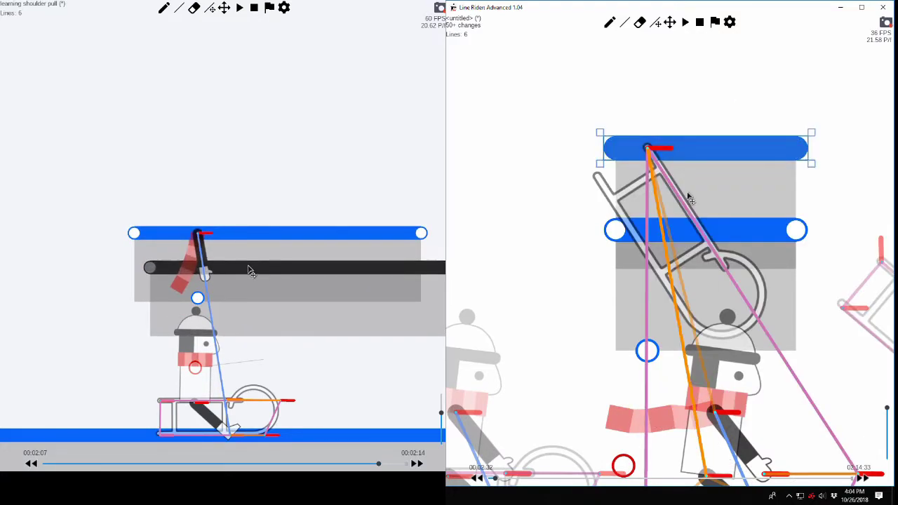
Step: Paste a third horizontal blue line, try it around the upper line, and delete it
{"action": "key", "text": "ctrl+v"}
{"action": "left_click", "coordinate": [718, 173]}
{"action": "scroll", "coordinate": [716, 176], "scroll_direction": "up", "scroll_amount": 8}
{"action": "left_click_drag", "start_coordinate": [715, 176], "coordinate": [710, 373]}
{"action": "left_click_drag", "start_coordinate": [673, 173], "coordinate": [728, 331]}
{"action": "left_click_drag", "start_coordinate": [679, 171], "coordinate": [679, 171]}
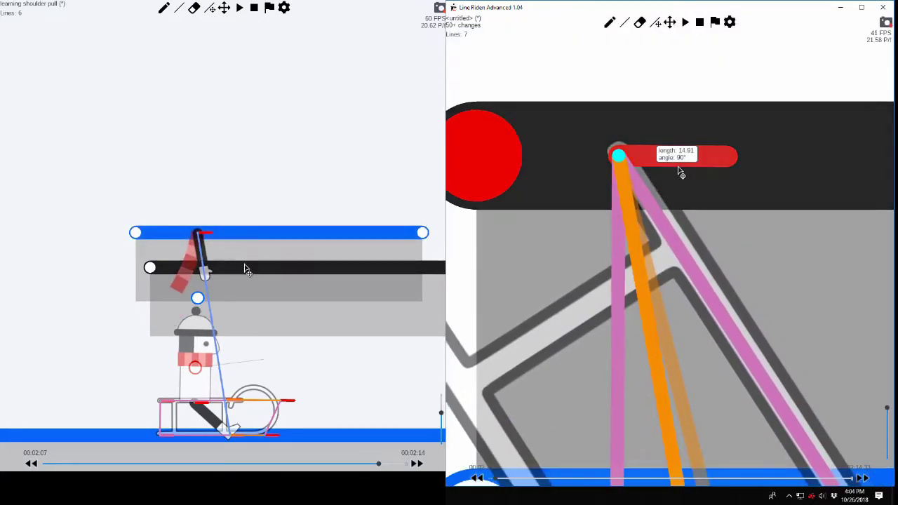
{"action": "scroll", "coordinate": [753, 232], "scroll_direction": "down", "scroll_amount": 3}
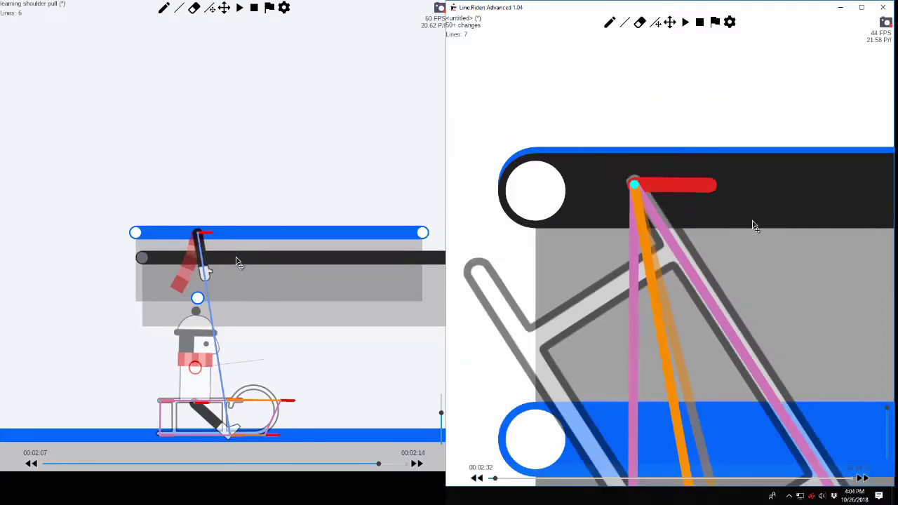
{"action": "left_click_drag", "start_coordinate": [752, 252], "coordinate": [749, 191]}
{"action": "key", "text": "Delete"}
Step: Replace the upper horizontal blue line with a 1x red acceleration line drawn from right to left
{"action": "scroll", "coordinate": [719, 171], "scroll_direction": "down", "scroll_amount": 3}
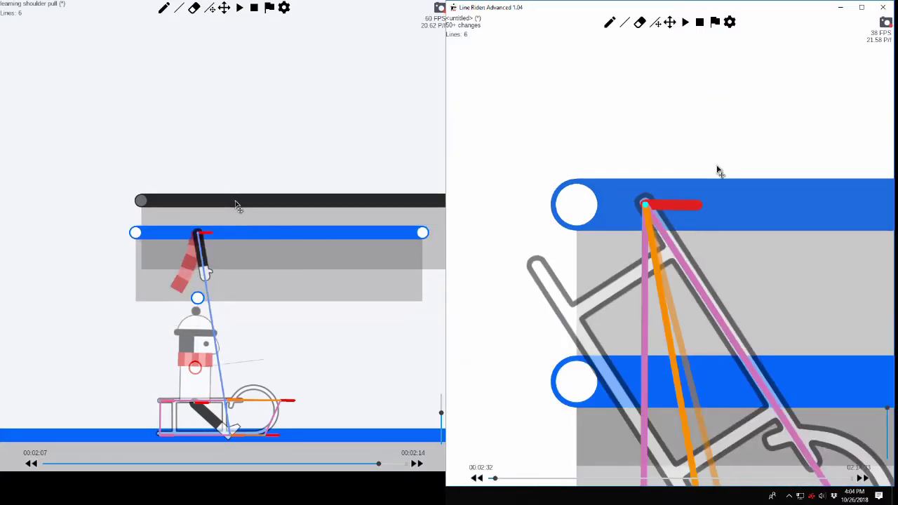
{"action": "scroll", "coordinate": [717, 245], "scroll_direction": "down", "scroll_amount": 3}
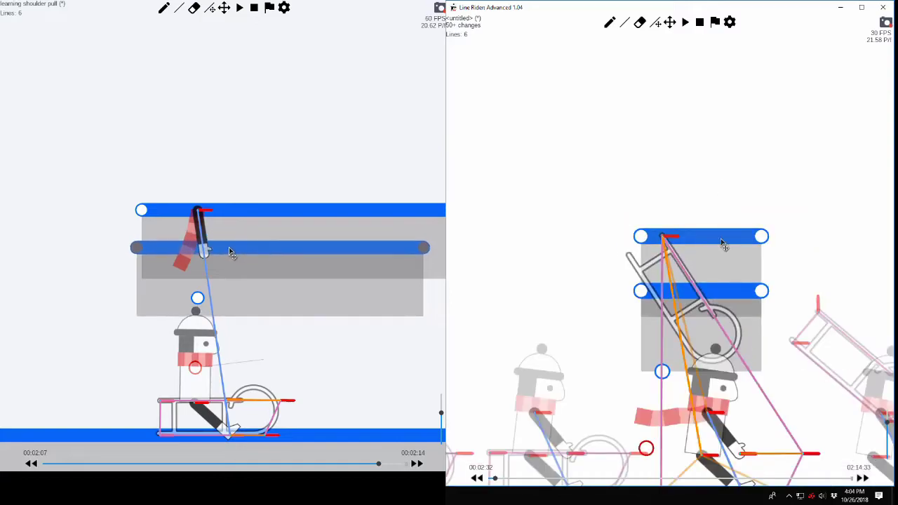
{"action": "scroll", "coordinate": [655, 114], "scroll_direction": "up", "scroll_amount": 3}
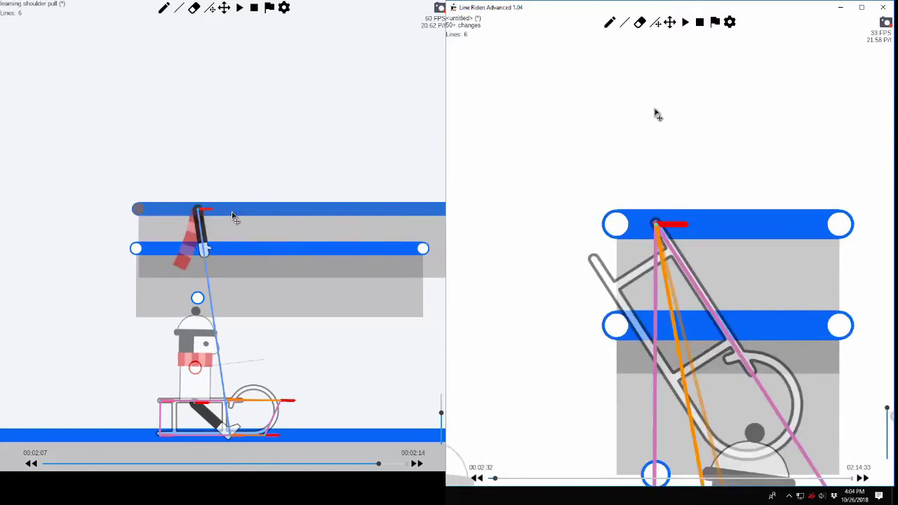
{"action": "left_click", "coordinate": [625, 36]}
{"action": "scroll", "coordinate": [643, 45], "scroll_direction": "down", "scroll_amount": 4}
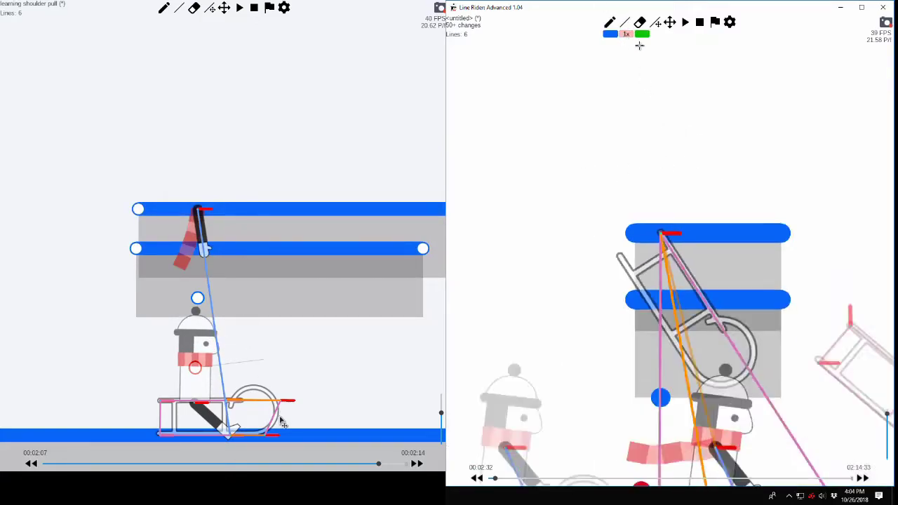
{"action": "scroll", "coordinate": [754, 203], "scroll_direction": "up", "scroll_amount": 2}
{"action": "left_click_drag", "start_coordinate": [754, 203], "coordinate": [592, 212]}
{"action": "mouse_move", "coordinate": [469, 236]}
{"action": "left_mouse_down"}
{"action": "mouse_move", "coordinate": [750, 238]}
{"action": "mouse_move", "coordinate": [483, 225]}
{"action": "mouse_move", "coordinate": [560, 216]}
{"action": "left_mouse_up"}
{"action": "left_click", "coordinate": [639, 22]}
{"action": "left_click", "coordinate": [661, 239]}
{"action": "left_click", "coordinate": [653, 26]}
Step: Try adjusting the upper horizontal line above the sled and undo the last three changes
{"action": "scroll", "coordinate": [483, 224], "scroll_direction": "down", "scroll_amount": 3}
{"action": "scroll", "coordinate": [485, 224], "scroll_direction": "down", "scroll_amount": 2}
{"action": "scroll", "coordinate": [609, 202], "scroll_direction": "up", "scroll_amount": 4}
{"action": "left_click_drag", "start_coordinate": [609, 195], "coordinate": [684, 150]}
{"action": "key", "text": "ctrl+z"}
{"action": "key", "text": "ctrl+z"}
{"action": "key", "text": "ctrl+z"}
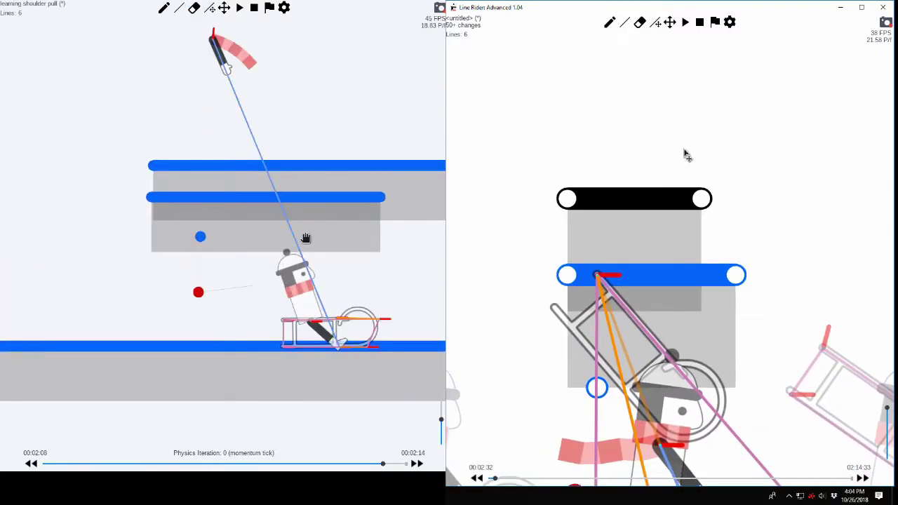
Step: Resize and space the two parallel horizontal blue lines above the sled in the untitled track
{"action": "left_click_drag", "start_coordinate": [767, 157], "coordinate": [619, 160]}
{"action": "scroll", "coordinate": [784, 193], "scroll_direction": "down", "scroll_amount": 4}
{"action": "left_click_drag", "start_coordinate": [554, 200], "coordinate": [742, 177]}
{"action": "scroll", "coordinate": [742, 178], "scroll_direction": "up", "scroll_amount": 3}
{"action": "left_click_drag", "start_coordinate": [660, 178], "coordinate": [709, 166]}
{"action": "left_click_drag", "start_coordinate": [658, 199], "coordinate": [658, 249]}
{"action": "key", "text": "BackSpace"}
{"action": "scroll", "coordinate": [640, 201], "scroll_direction": "up", "scroll_amount": 2}
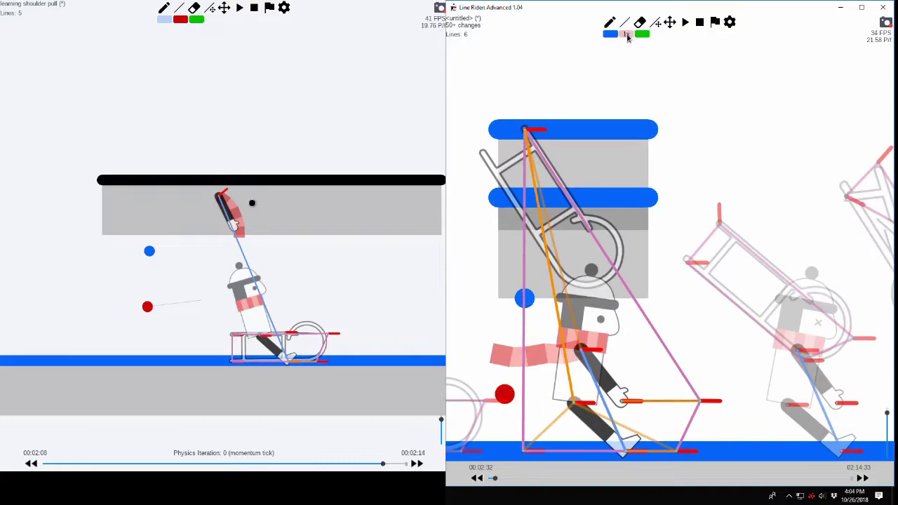
Step: Replace the lower horizontal blue line in the untitled track with a longer 1x red acceleration line drawn from left to right
{"action": "left_click_drag", "start_coordinate": [498, 198], "coordinate": [735, 198]}
{"action": "key", "text": "Delete"}
{"action": "left_click_drag", "start_coordinate": [774, 114], "coordinate": [786, 122]}
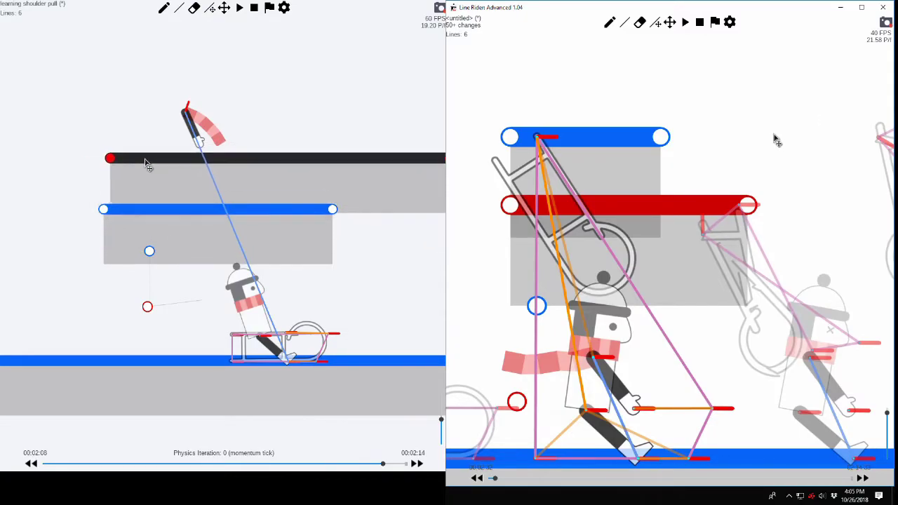
Step: Place the long blue line just above the red line in the shoulder pull track and set the untitled track's tiny line to multiplier 255, inverse
{"action": "scroll", "coordinate": [772, 140], "scroll_direction": "down", "scroll_amount": 4}
{"action": "left_click_drag", "start_coordinate": [145, 159], "coordinate": [152, 177]}
{"action": "left_click_drag", "start_coordinate": [150, 228], "coordinate": [154, 225]}
{"action": "scroll", "coordinate": [732, 143], "scroll_direction": "up", "scroll_amount": 20}
{"action": "left_click_drag", "start_coordinate": [158, 185], "coordinate": [157, 181]}
{"action": "left_click_drag", "start_coordinate": [732, 143], "coordinate": [663, 144]}
{"action": "type", "text": "255"}
{"action": "left_click_drag", "start_coordinate": [157, 182], "coordinate": [156, 180]}
{"action": "left_click_drag", "start_coordinate": [157, 226], "coordinate": [169, 184]}
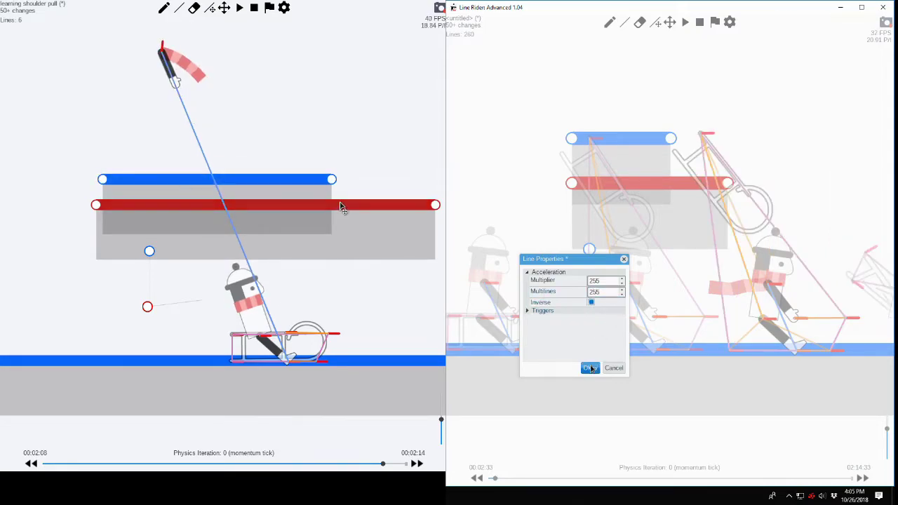
Step: Raise the acceleration multiplier of the long red horizontal line to 219 in the shoulder pull track
{"action": "right_click", "coordinate": [314, 206]}
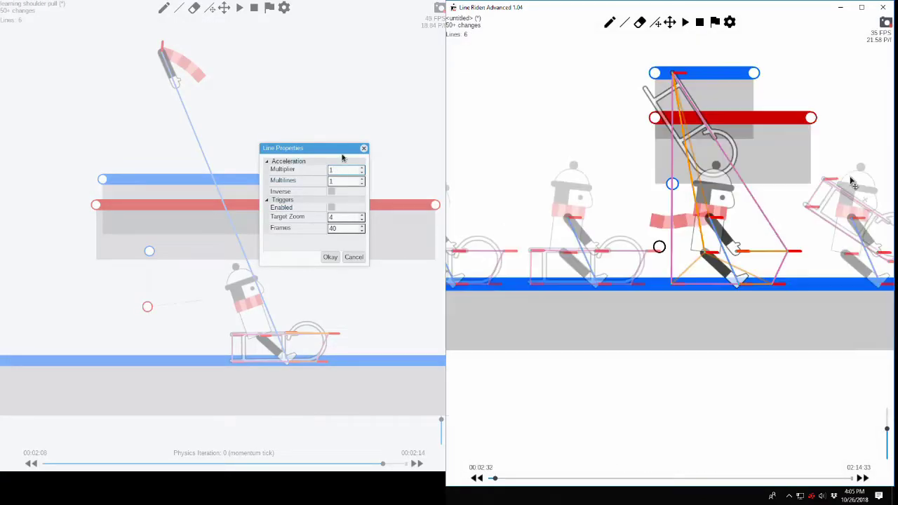
{"action": "left_click_drag", "start_coordinate": [343, 152], "coordinate": [76, 138]}
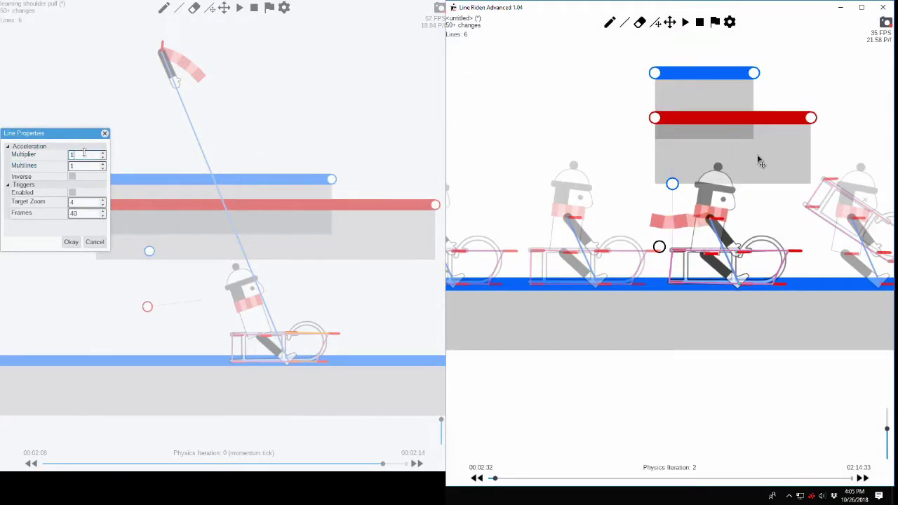
{"action": "key", "text": "Up"}
{"action": "key", "text": "Up"}
{"action": "key", "text": "Up"}
{"action": "key", "text": "Up"}
{"action": "key", "text": "Up"}
{"action": "key", "text": "Up"}
{"action": "key", "text": "Up"}
{"action": "key", "text": "Up"}
{"action": "key", "text": "Up"}
{"action": "key", "text": "Up"}
{"action": "key", "text": "Up"}
{"action": "key", "text": "Up"}
{"action": "key", "text": "Up"}
{"action": "key", "text": "Up"}
{"action": "key", "text": "Up"}
{"action": "key", "text": "Up"}
{"action": "key", "text": "Up"}
{"action": "key", "text": "Up"}
{"action": "key", "text": "Up"}
{"action": "key", "text": "Up"}
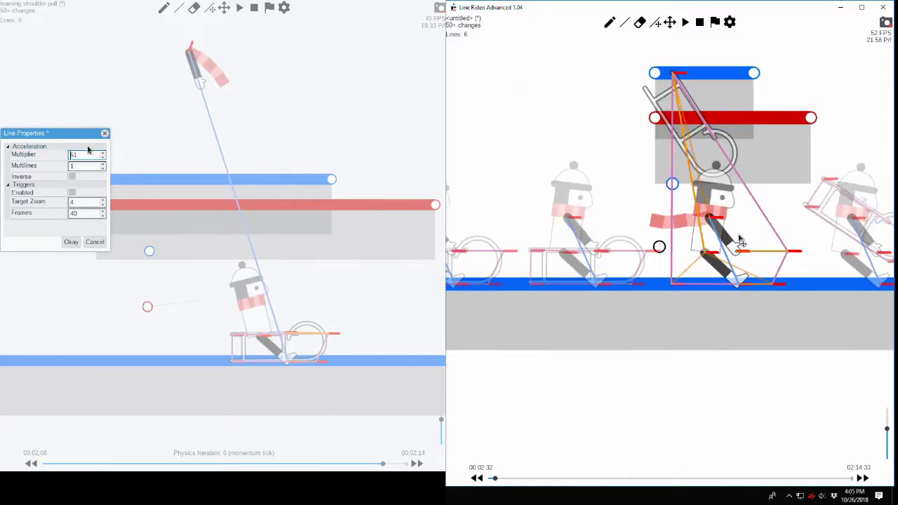
{"action": "key", "text": "Up"}
{"action": "key", "text": "Up"}
{"action": "key", "text": "Up"}
{"action": "key", "text": "Up"}
{"action": "key", "text": "Up"}
{"action": "key", "text": "Up"}
{"action": "key", "text": "Up"}
{"action": "key", "text": "Up"}
{"action": "key", "text": "Up"}
{"action": "key", "text": "Up"}
{"action": "key", "text": "Up"}
{"action": "key", "text": "Up"}
{"action": "key", "text": "Up"}
{"action": "key", "text": "Up"}
{"action": "key", "text": "Up"}
{"action": "key", "text": "Up"}
{"action": "key", "text": "Up"}
{"action": "key", "text": "Up"}
{"action": "key", "text": "Up"}
{"action": "key", "text": "Up"}
{"action": "scroll", "coordinate": [87, 151], "scroll_direction": "up", "scroll_amount": 5}
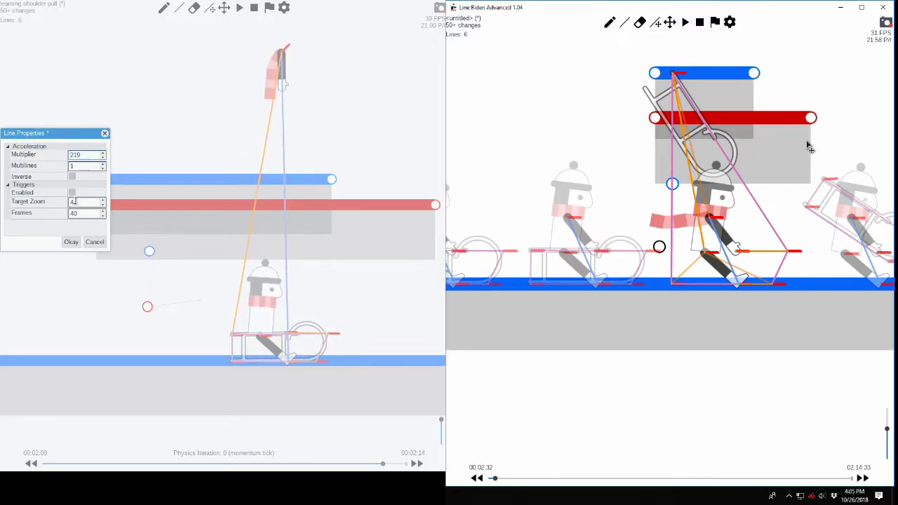
{"action": "left_click", "coordinate": [71, 242]}
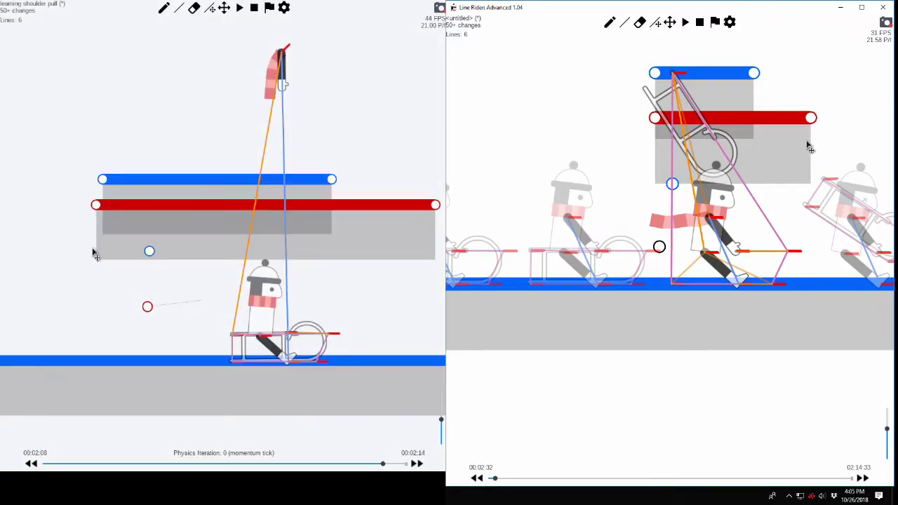
Step: Set the tiny red line's multilines to 3 in the shoulder pull track
{"action": "right_click", "coordinate": [147, 308]}
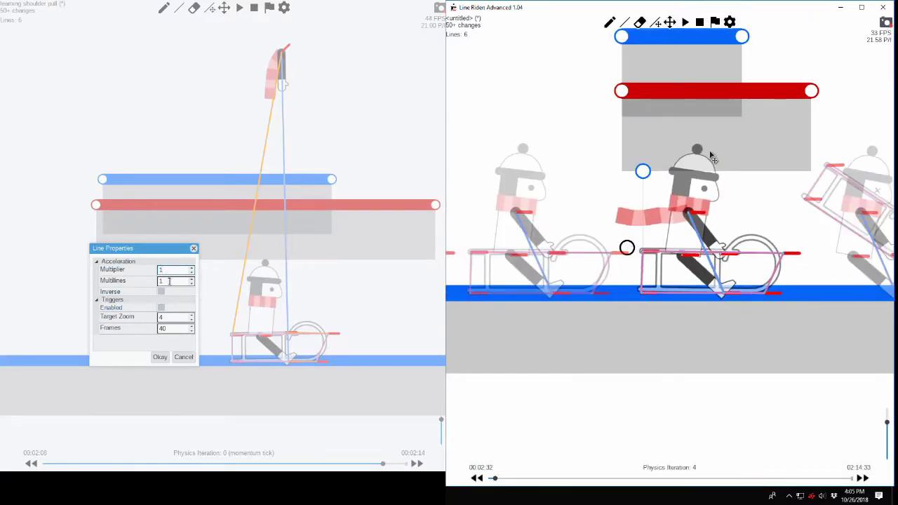
{"action": "left_click", "coordinate": [169, 281]}
{"action": "scroll", "coordinate": [169, 281], "scroll_direction": "up", "scroll_amount": 2}
{"action": "scroll", "coordinate": [721, 185], "scroll_direction": "down", "scroll_amount": 3}
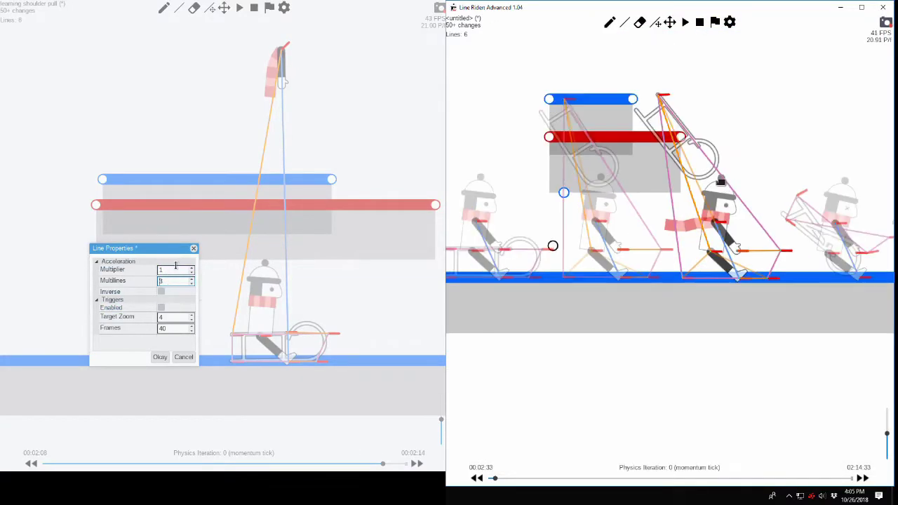
{"action": "left_click_drag", "start_coordinate": [720, 186], "coordinate": [713, 228]}
{"action": "left_click", "coordinate": [176, 270]}
Step: Extend the horizontal blue and red lines of the untitled track in the riding direction, past the sled
{"action": "left_click_drag", "start_coordinate": [629, 142], "coordinate": [875, 149]}
{"action": "left_click_drag", "start_coordinate": [674, 179], "coordinate": [835, 172]}
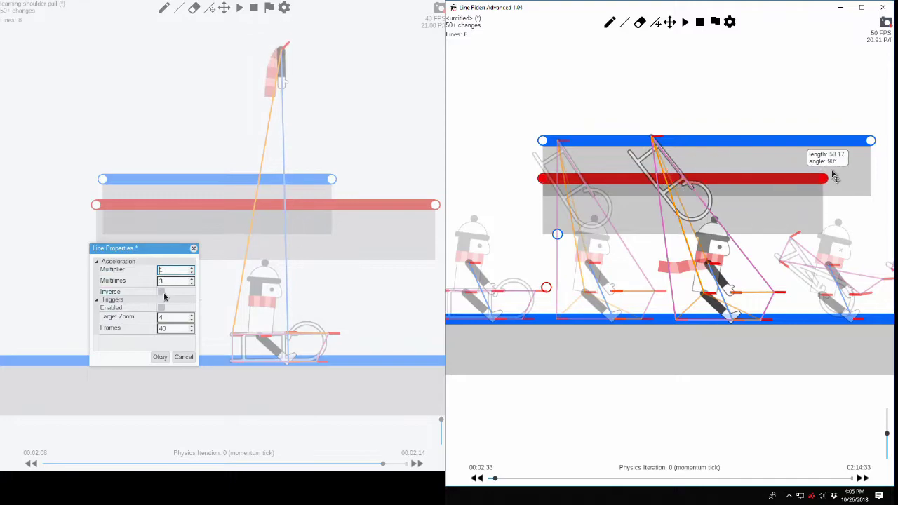
Step: Invert the tiny red line of the shoulder pull track and set its acceleration multiplier to 73
{"action": "left_click", "coordinate": [161, 292]}
{"action": "left_click", "coordinate": [845, 225]}
{"action": "scroll", "coordinate": [178, 269], "scroll_direction": "up", "scroll_amount": 20}
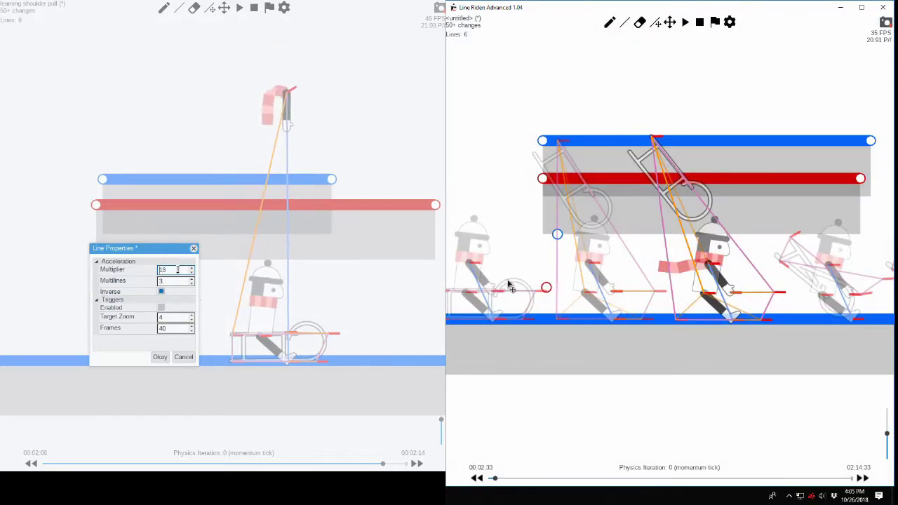
{"action": "right_click", "coordinate": [544, 286]}
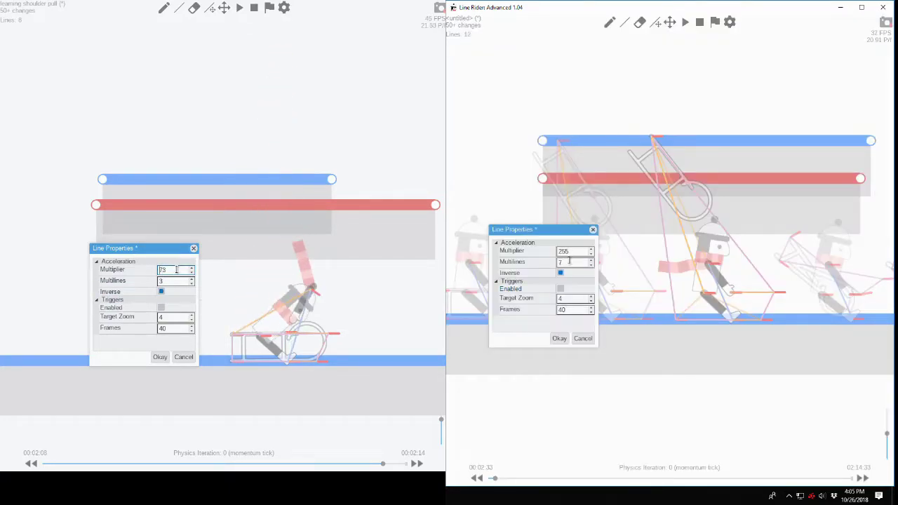
{"action": "left_click", "coordinate": [163, 356]}
{"action": "left_click", "coordinate": [564, 338]}
{"action": "key", "text": "alt+Left"}
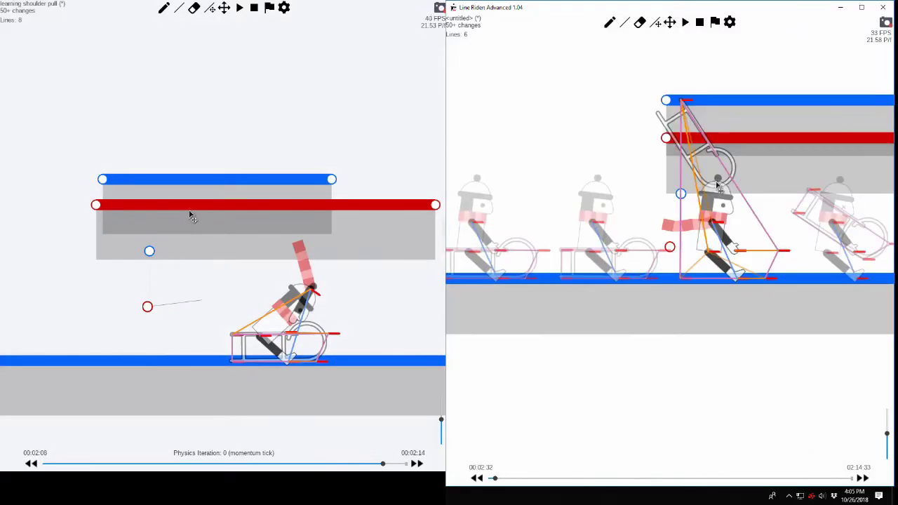
Step: Set the long red horizontal line's acceleration multiplier to 125 in the shoulder pull track
{"action": "key", "text": "alt+Left"}
{"action": "right_click", "coordinate": [189, 206]}
{"action": "key", "text": "alt+Right"}
{"action": "right_click", "coordinate": [668, 253]}
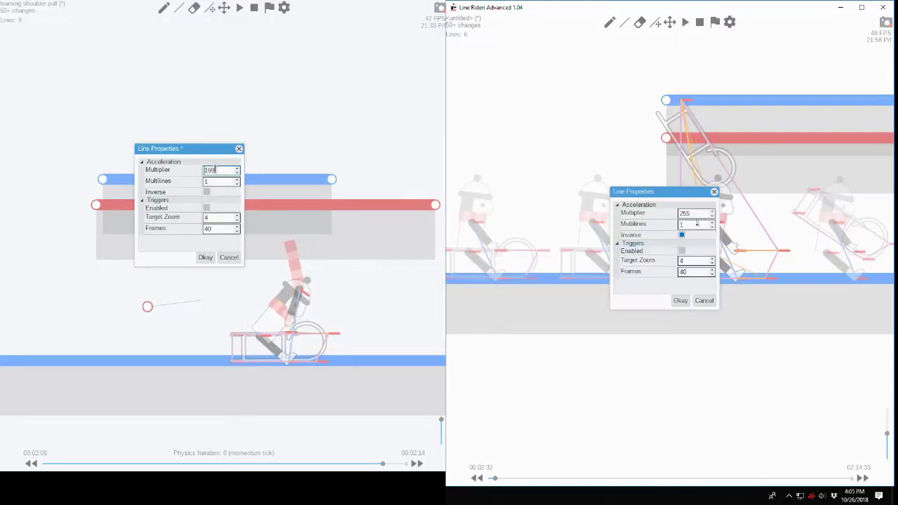
{"action": "left_click", "coordinate": [680, 300]}
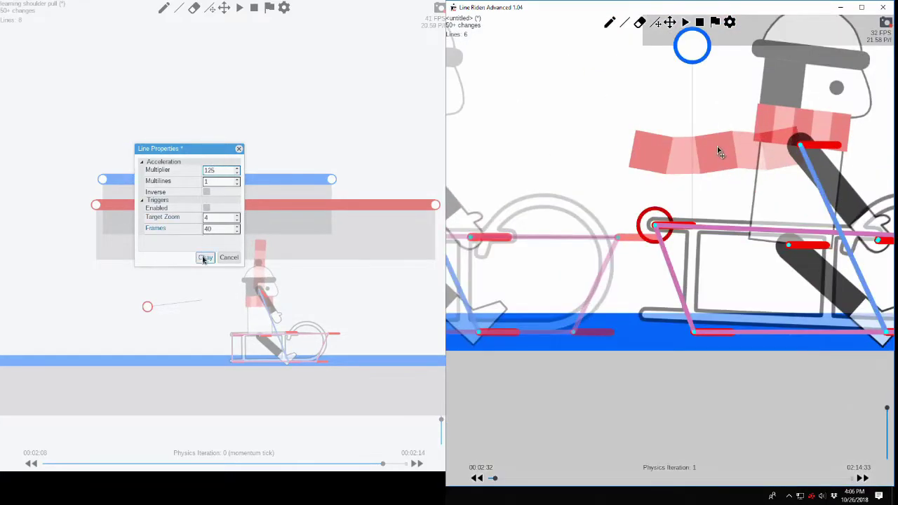
{"action": "left_click", "coordinate": [205, 256]}
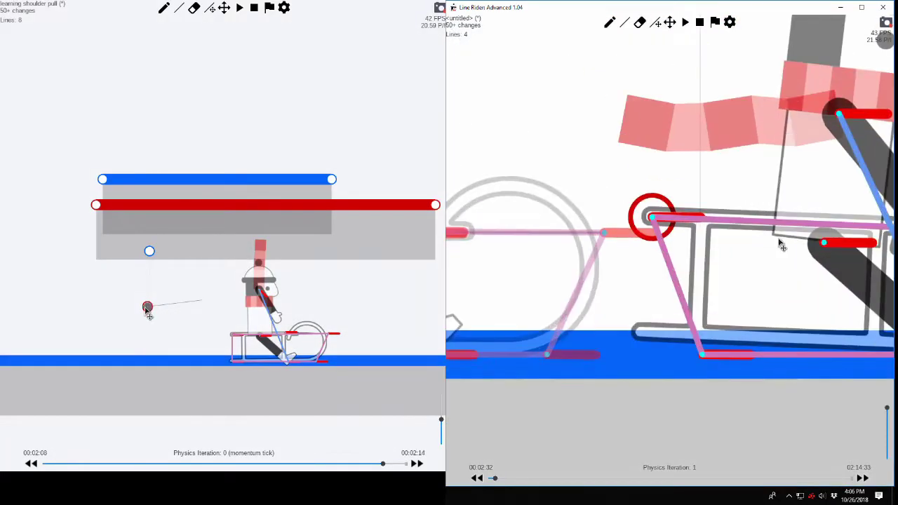
Step: Set the tiny red line's acceleration multiplier to 79 in the shoulder pull track
{"action": "right_click", "coordinate": [147, 307]}
{"action": "left_click", "coordinate": [176, 265]}
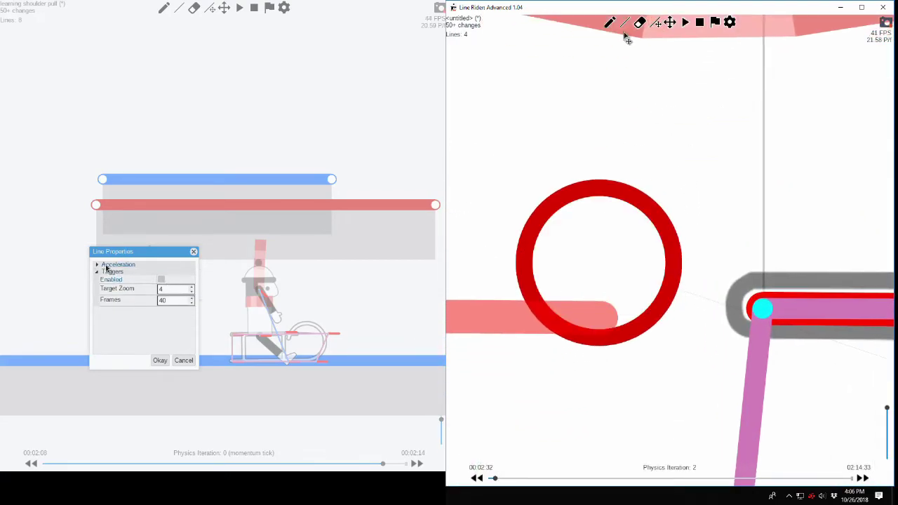
{"action": "left_click", "coordinate": [97, 265]}
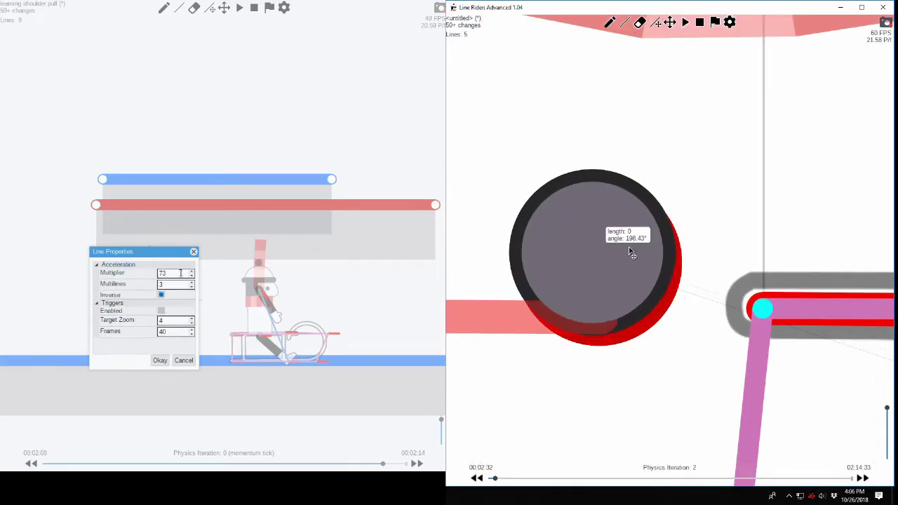
{"action": "key", "text": "BackSpace"}
{"action": "type", "text": "9"}
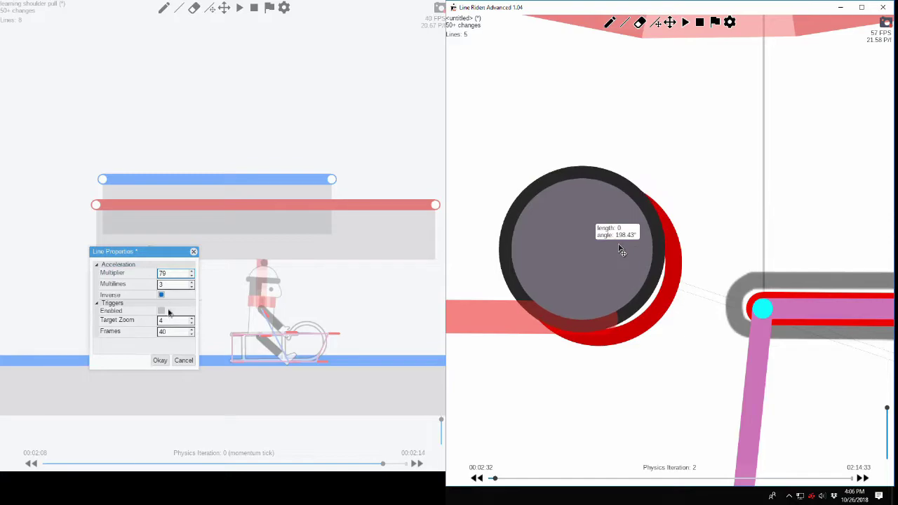
{"action": "left_click", "coordinate": [160, 360]}
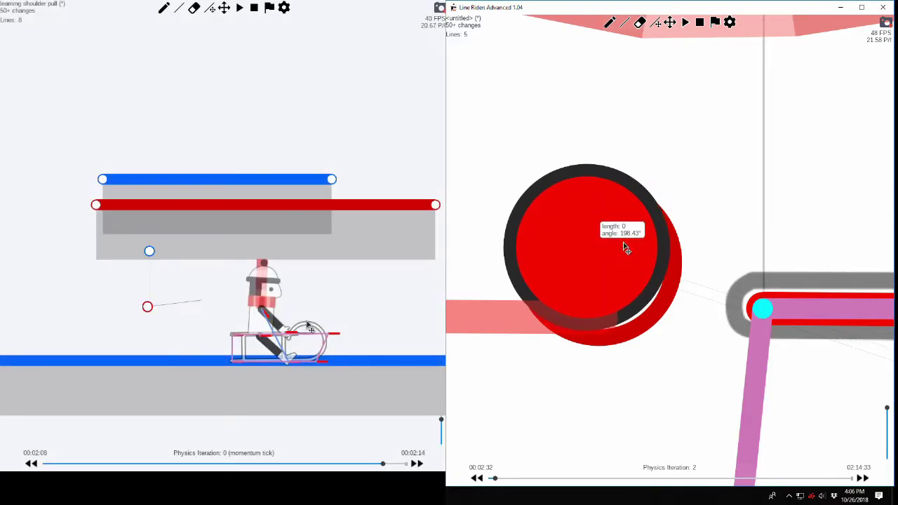
Step: Extend the horizontal blue and red lines of the shoulder pull track far past the rider
{"action": "scroll", "coordinate": [380, 215], "scroll_direction": "down", "scroll_amount": 4}
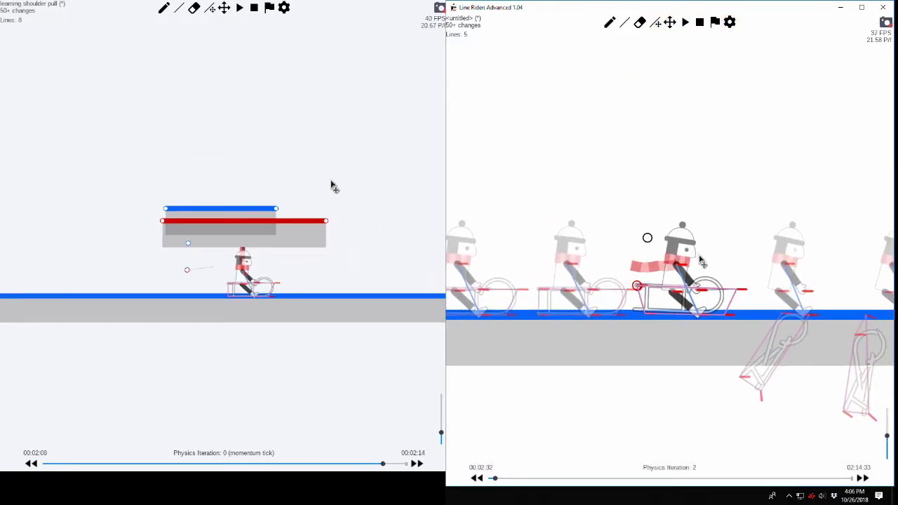
{"action": "left_click_drag", "start_coordinate": [276, 209], "coordinate": [445, 210]}
{"action": "left_click_drag", "start_coordinate": [328, 223], "coordinate": [446, 221]}
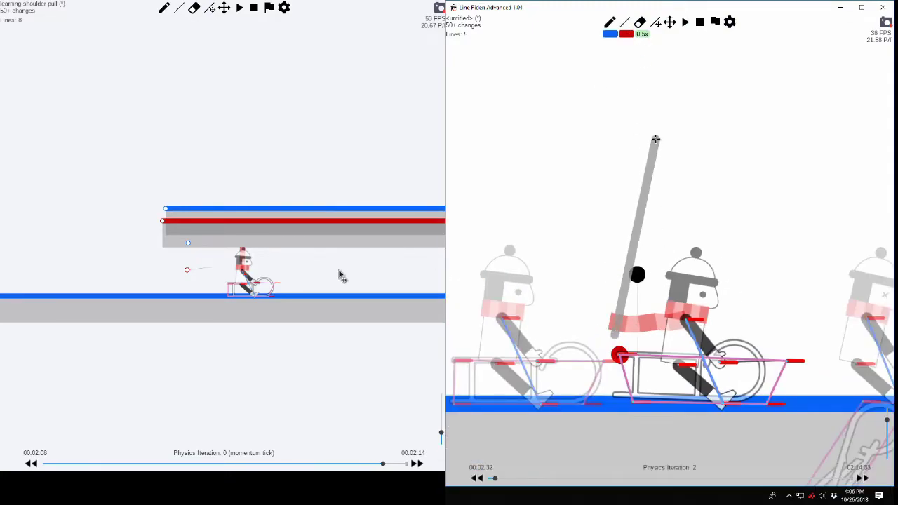
Step: Examine the rider's shoulder closely at physics iteration 1 in the shoulder pull track
{"action": "scroll", "coordinate": [339, 276], "scroll_direction": "up", "scroll_amount": 3}
{"action": "left_click_drag", "start_coordinate": [351, 265], "coordinate": [308, 172]}
{"action": "scroll", "coordinate": [341, 206], "scroll_direction": "up", "scroll_amount": 4}
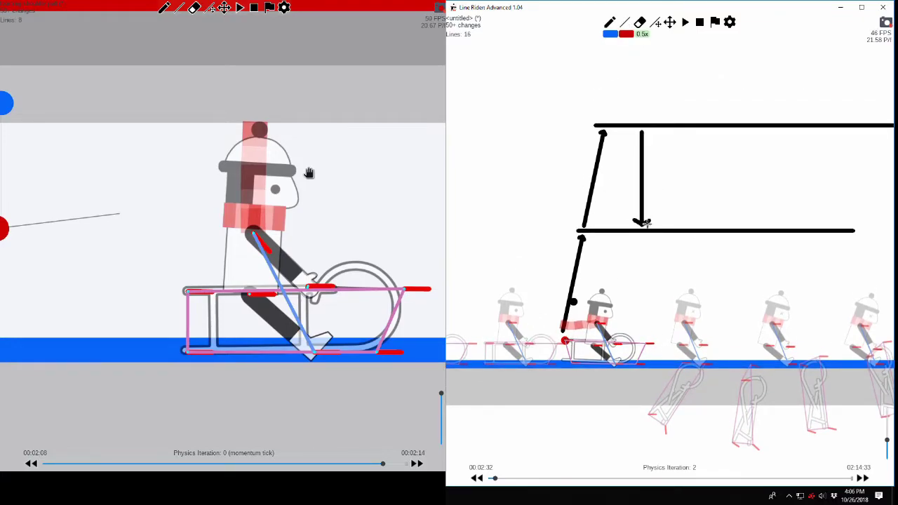
{"action": "key", "text": "alt+Right"}
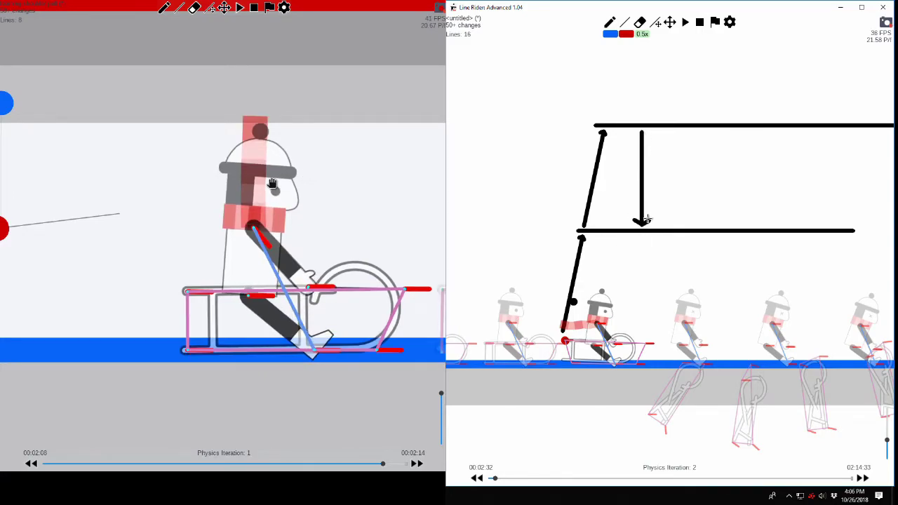
{"action": "scroll", "coordinate": [271, 184], "scroll_direction": "down", "scroll_amount": 2}
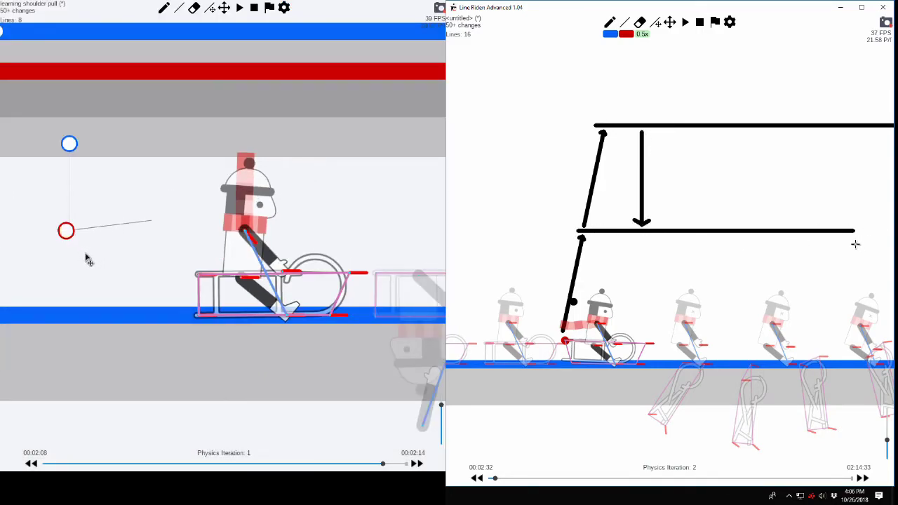
Step: Try duplicating the tiny red multiline and placing the copy just behind the rider's shoulder
{"action": "left_click_drag", "start_coordinate": [87, 260], "coordinate": [48, 210]}
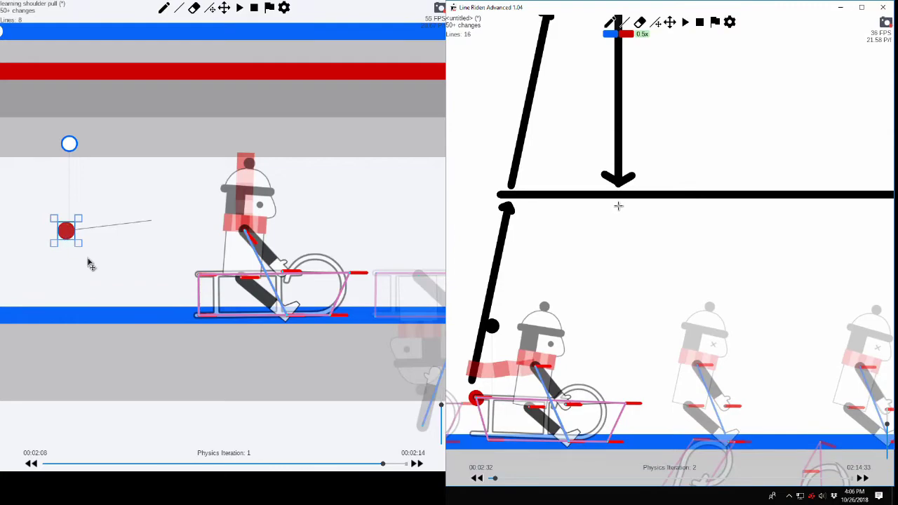
{"action": "key", "text": "ctrl+v"}
{"action": "left_click_drag", "start_coordinate": [69, 235], "coordinate": [95, 254]}
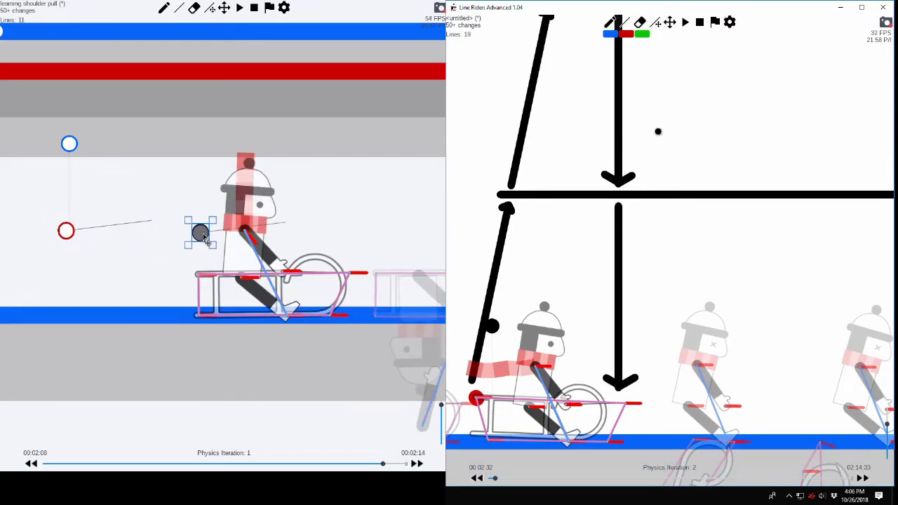
{"action": "left_click_drag", "start_coordinate": [203, 234], "coordinate": [224, 235]}
{"action": "scroll", "coordinate": [226, 233], "scroll_direction": "up", "scroll_amount": 4}
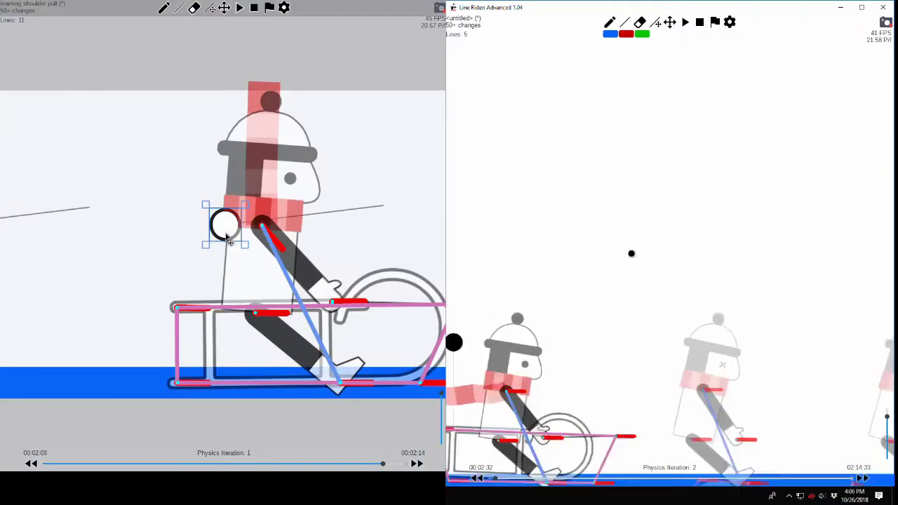
{"action": "scroll", "coordinate": [151, 235], "scroll_direction": "down", "scroll_amount": 2}
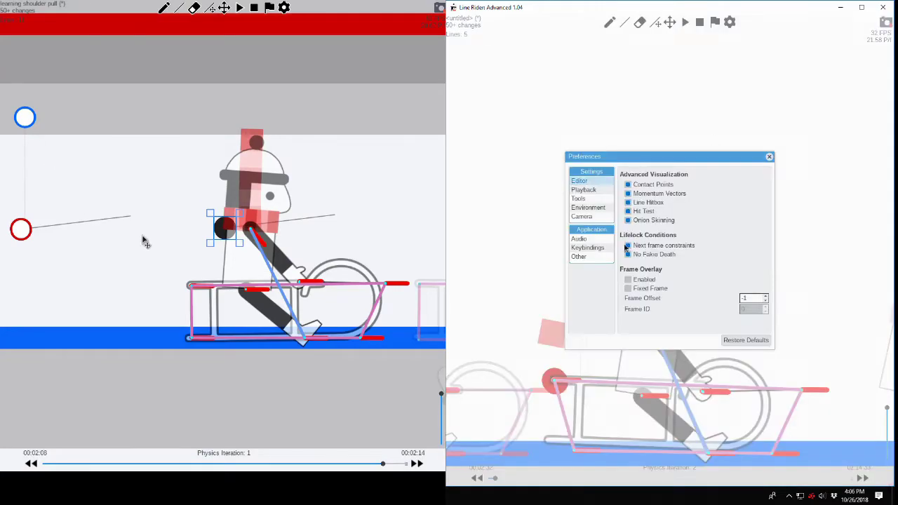
{"action": "scroll", "coordinate": [144, 241], "scroll_direction": "up", "scroll_amount": 4}
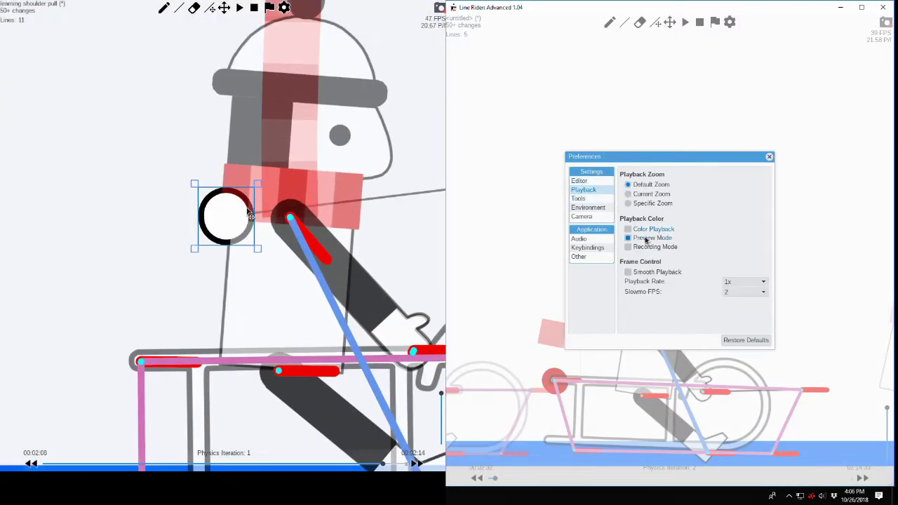
{"action": "scroll", "coordinate": [249, 276], "scroll_direction": "down", "scroll_amount": 6}
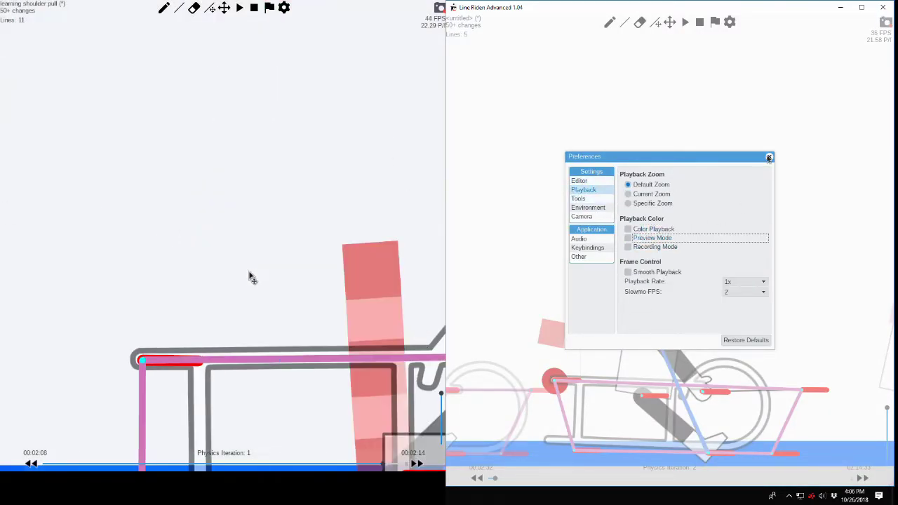
{"action": "scroll", "coordinate": [236, 276], "scroll_direction": "up", "scroll_amount": 2}
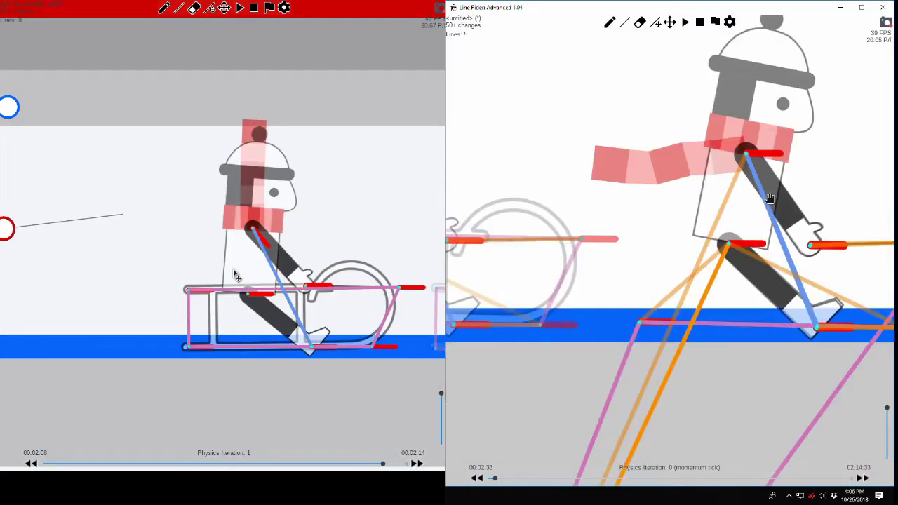
Step: Undo the extension of the two horizontal lines and the tiny red line's last multiplier change in the shoulder pull track
{"action": "scroll", "coordinate": [204, 263], "scroll_direction": "down", "scroll_amount": 2}
{"action": "scroll", "coordinate": [201, 262], "scroll_direction": "down", "scroll_amount": 2}
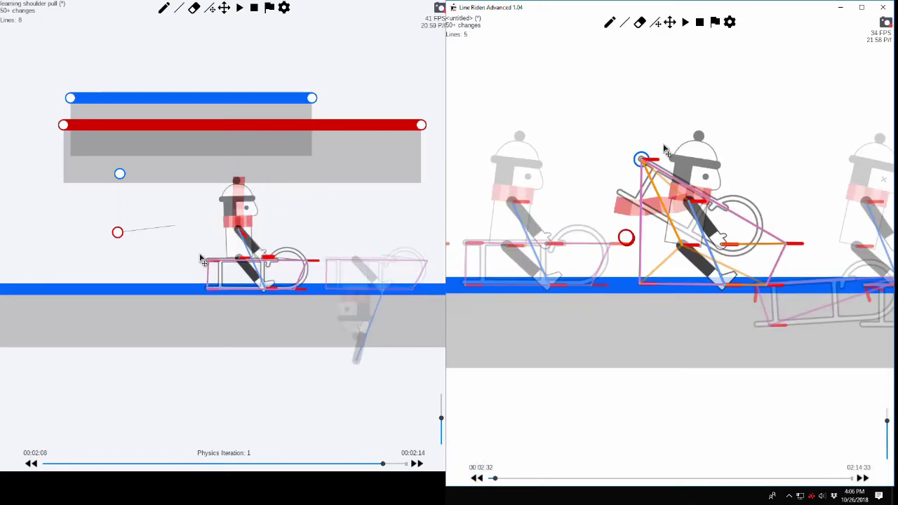
{"action": "scroll", "coordinate": [190, 256], "scroll_direction": "up", "scroll_amount": 2}
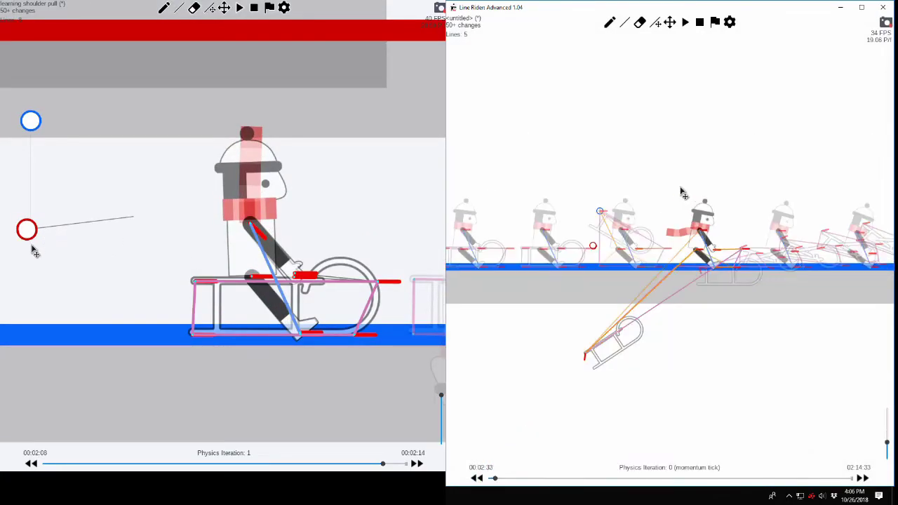
Step: Duplicate the tiny red line in the shoulder pull track and fit the copy onto the rider's shoulder point
{"action": "left_click_drag", "start_coordinate": [32, 246], "coordinate": [17, 210]}
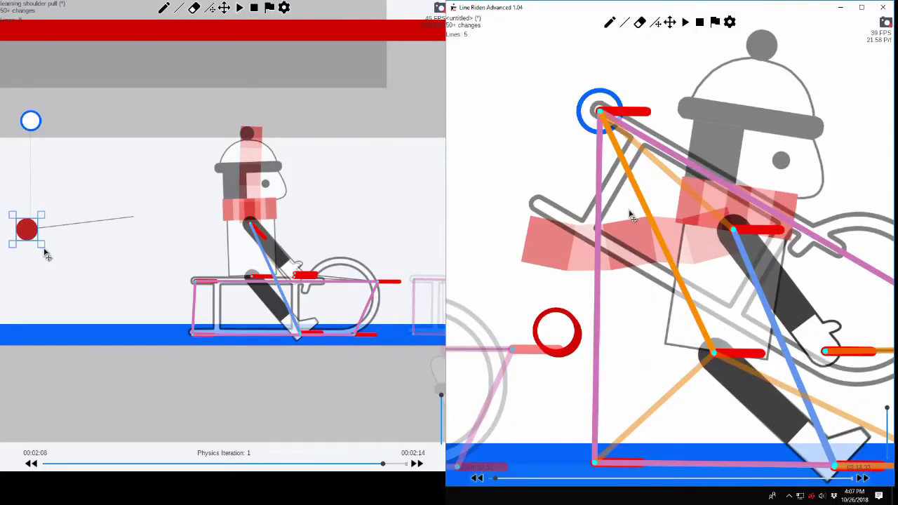
{"action": "left_click", "coordinate": [58, 266]}
{"action": "key", "text": "ctrl+v"}
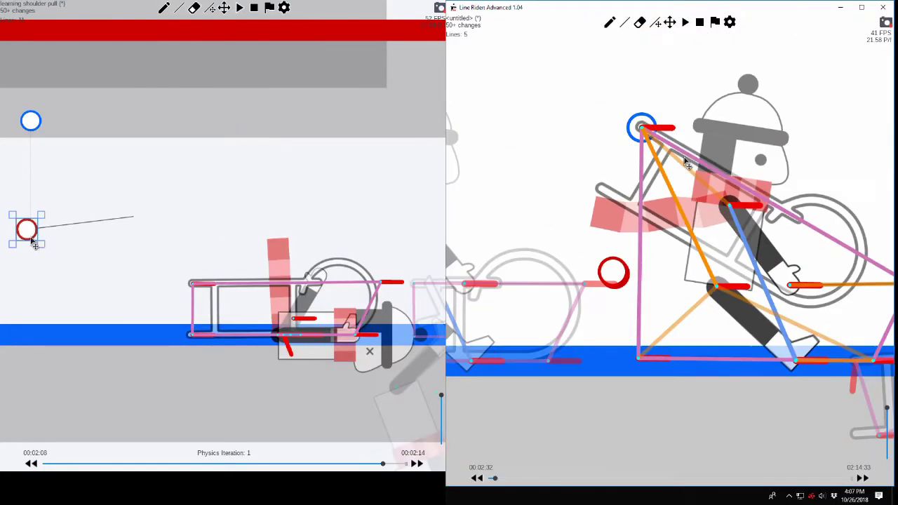
{"action": "left_click_drag", "start_coordinate": [34, 243], "coordinate": [104, 277]}
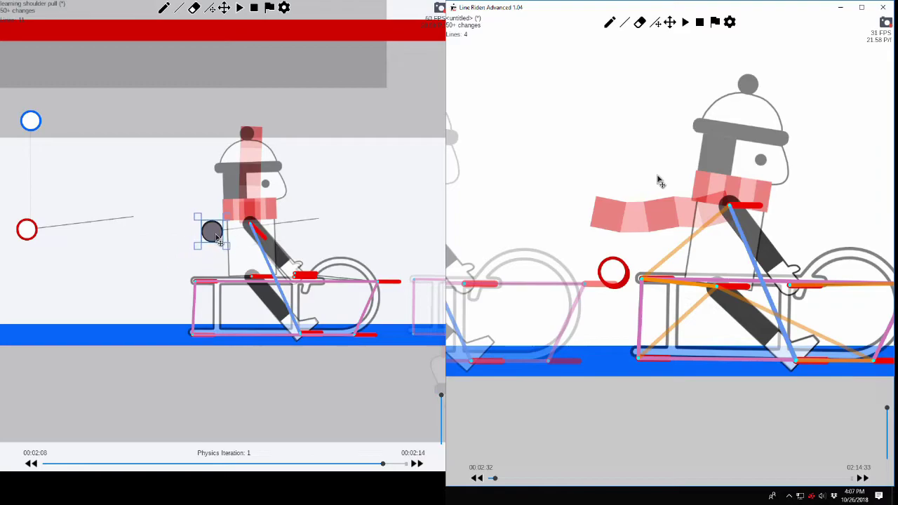
{"action": "scroll", "coordinate": [216, 254], "scroll_direction": "up", "scroll_amount": 3}
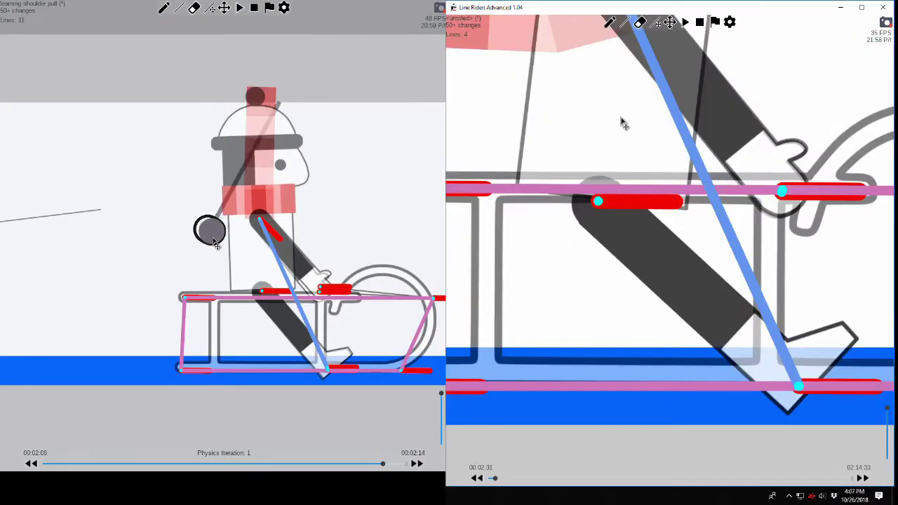
{"action": "left_click_drag", "start_coordinate": [213, 238], "coordinate": [216, 240]}
{"action": "key", "text": "ctrl+z"}
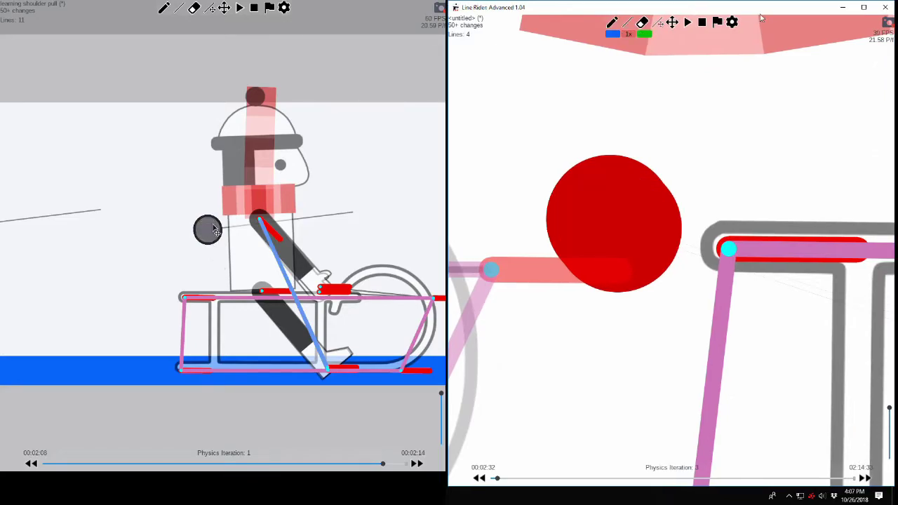
{"action": "mouse_move", "coordinate": [216, 230]}
{"action": "left_mouse_down"}
{"action": "mouse_move", "coordinate": [228, 226]}
{"action": "mouse_move", "coordinate": [208, 229]}
{"action": "left_mouse_up"}
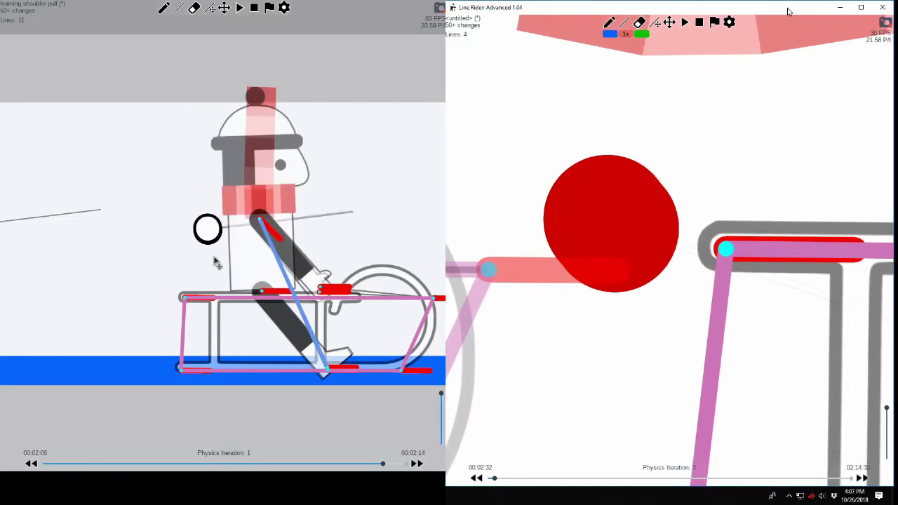
Step: Add a second tiny red line in the untitled track, beside the rear peg of the sled
{"action": "left_click_drag", "start_coordinate": [787, 8], "coordinate": [787, 9]}
{"action": "scroll", "coordinate": [816, 118], "scroll_direction": "up", "scroll_amount": 4}
{"action": "mouse_move", "coordinate": [729, 118]}
{"action": "left_mouse_down"}
{"action": "mouse_move", "coordinate": [597, 132]}
{"action": "mouse_move", "coordinate": [612, 132]}
{"action": "left_mouse_up"}
{"action": "key", "text": "r"}
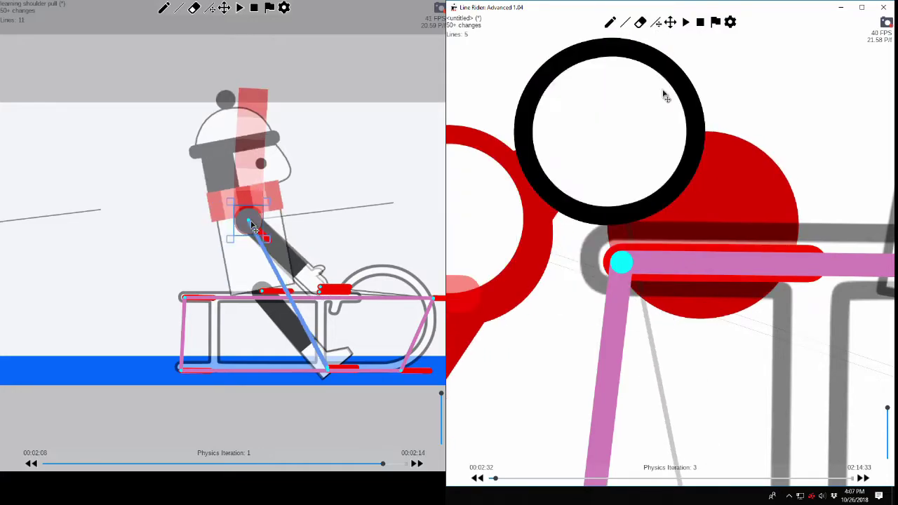
{"action": "left_click_drag", "start_coordinate": [664, 114], "coordinate": [647, 113]}
Step: Advance the untitled track to the momentum tick of frame 02:33 to examine where the sled is pulled
{"action": "scroll", "coordinate": [647, 113], "scroll_direction": "down", "scroll_amount": 10}
{"action": "key", "text": "alt+Right"}
{"action": "key", "text": "alt+Right"}
{"action": "scroll", "coordinate": [698, 253], "scroll_direction": "up", "scroll_amount": 6}
{"action": "left_click_drag", "start_coordinate": [701, 252], "coordinate": [664, 237]}
{"action": "scroll", "coordinate": [836, 324], "scroll_direction": "down", "scroll_amount": 6}
{"action": "key", "text": "alt+Right"}
{"action": "key", "text": "alt+Right"}
{"action": "scroll", "coordinate": [759, 255], "scroll_direction": "down", "scroll_amount": 8}
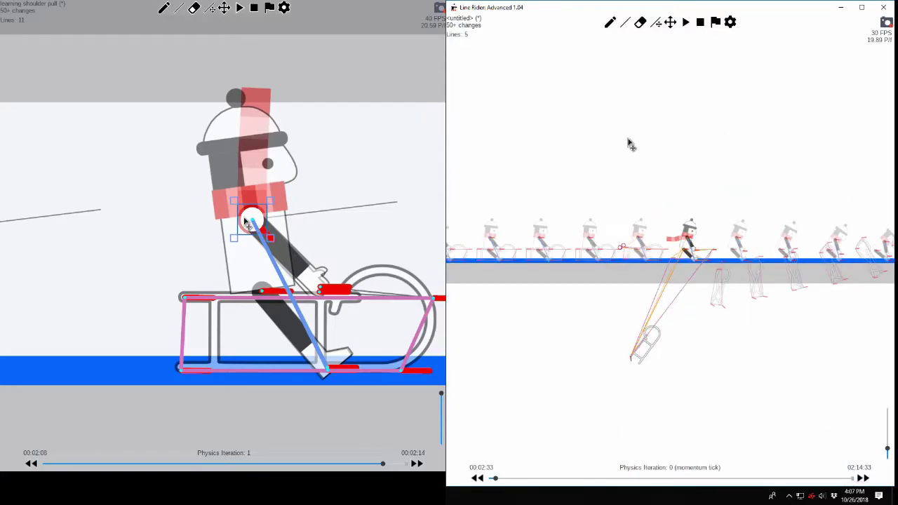
Step: Return to frame 02:32 and check the acceleration properties of the new tiny red line by the sled's peg
{"action": "scroll", "coordinate": [618, 190], "scroll_direction": "up", "scroll_amount": 7}
{"action": "key", "text": "alt+Left"}
{"action": "scroll", "coordinate": [624, 189], "scroll_direction": "up", "scroll_amount": 9}
{"action": "left_click_drag", "start_coordinate": [690, 170], "coordinate": [685, 198]}
{"action": "scroll", "coordinate": [710, 96], "scroll_direction": "down", "scroll_amount": 8}
{"action": "scroll", "coordinate": [669, 247], "scroll_direction": "up", "scroll_amount": 12}
{"action": "right_click", "coordinate": [593, 75]}
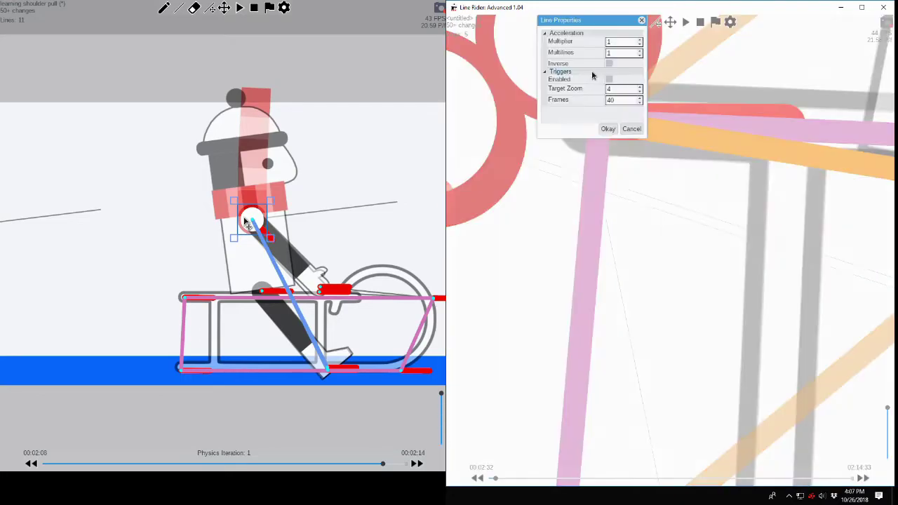
{"action": "left_click", "coordinate": [607, 129]}
Step: Try a multiplier of 255 on the second tiny red line beside the sled's rear peg
{"action": "scroll", "coordinate": [610, 133], "scroll_direction": "down", "scroll_amount": 8}
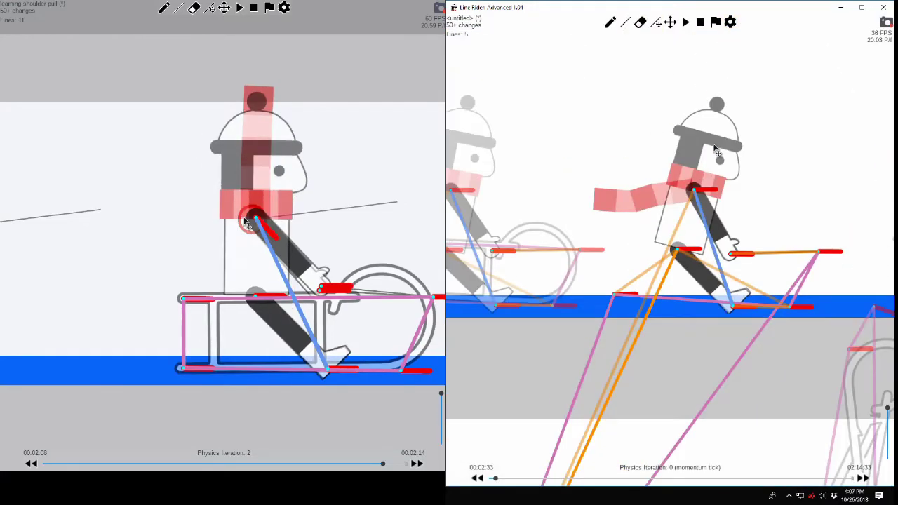
{"action": "right_click", "coordinate": [670, 302]}
{"action": "scroll", "coordinate": [618, 211], "scroll_direction": "up", "scroll_amount": 12}
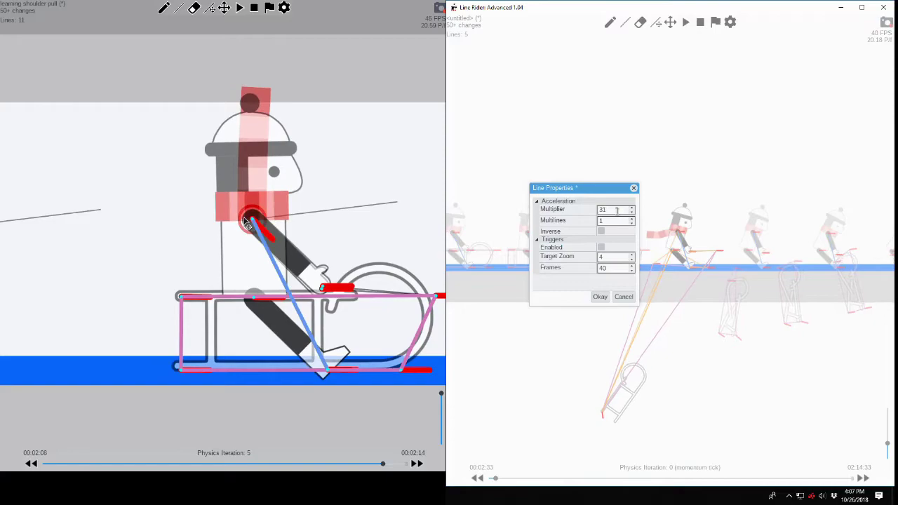
{"action": "type", "text": "55"}
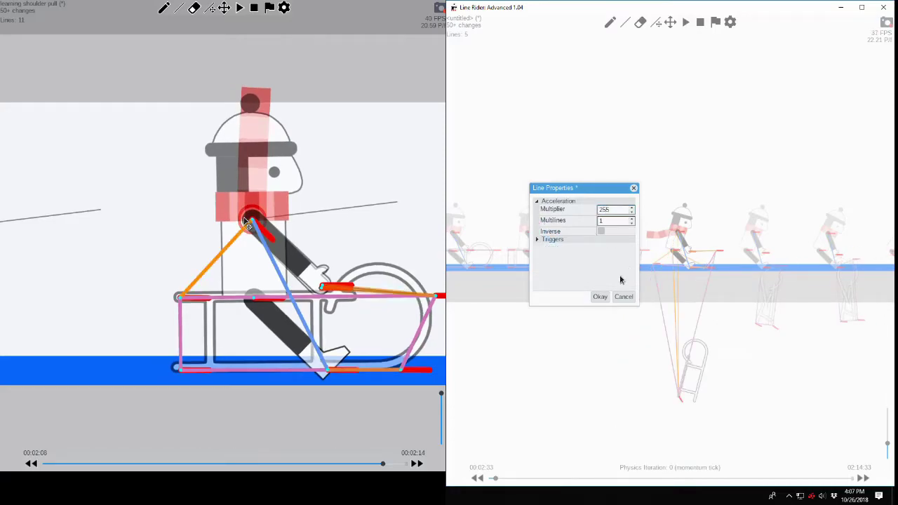
{"action": "left_click", "coordinate": [606, 298]}
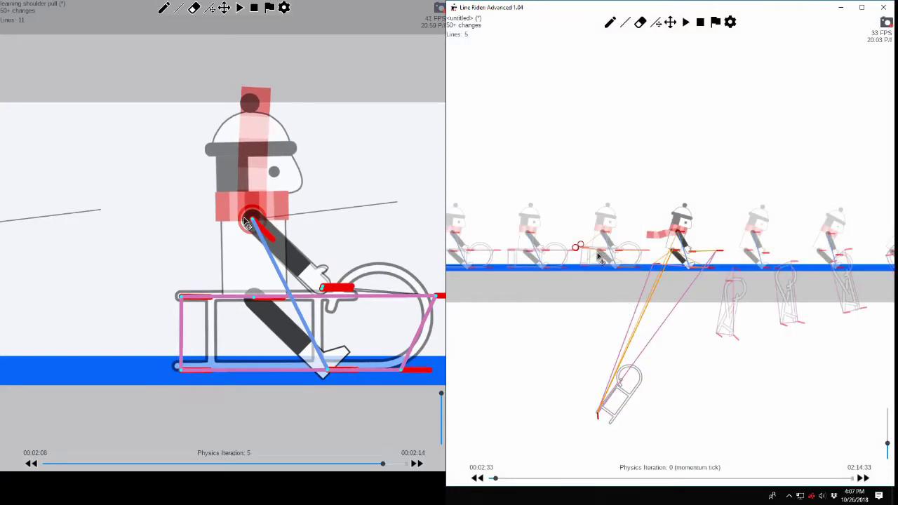
Step: Set the multiplier of the second tiny red line beside the sled's rear peg to 100
{"action": "right_click", "coordinate": [596, 242]}
{"action": "type", "text": "00"}
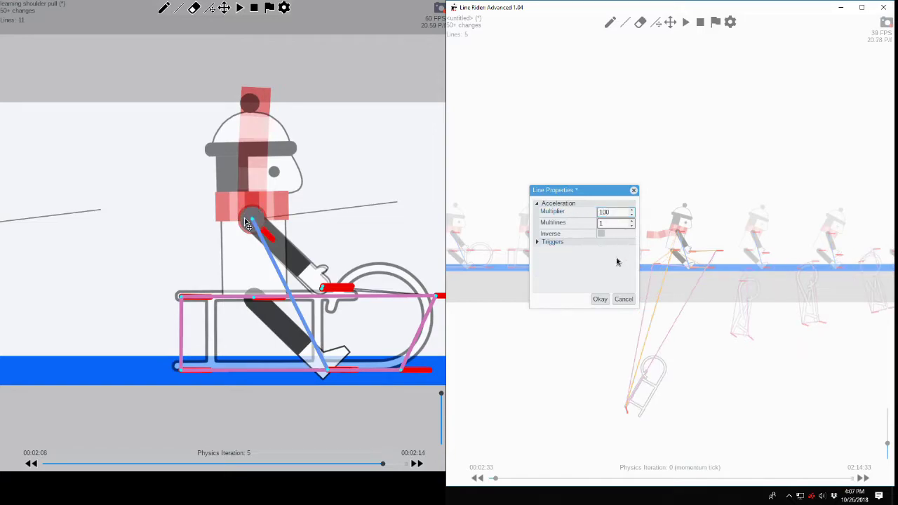
{"action": "left_click", "coordinate": [599, 301]}
Step: Go back and forward through six physics iterations around frame 02:32 to examine how the sled's rear peg is pulled
{"action": "scroll", "coordinate": [736, 144], "scroll_direction": "up", "scroll_amount": 5}
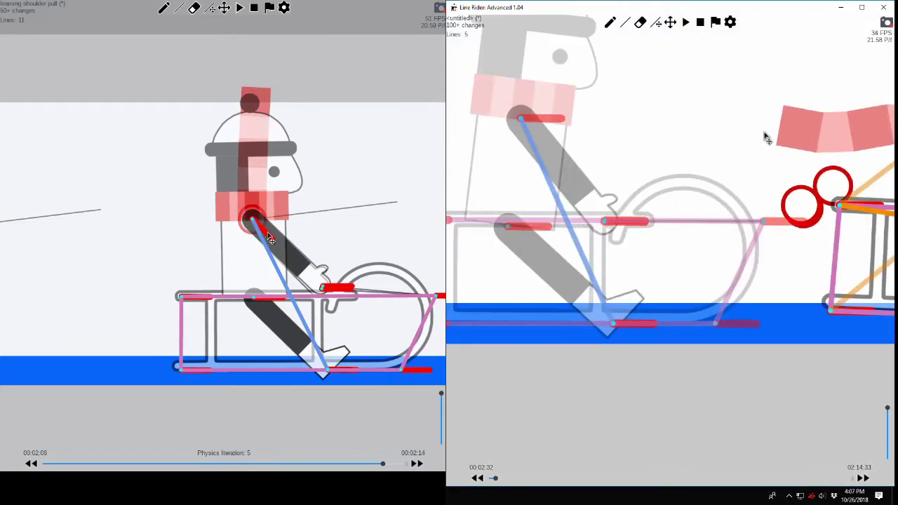
{"action": "key", "text": "alt+Left"}
{"action": "key", "text": "alt+Left"}
{"action": "key", "text": "alt+Left"}
{"action": "key", "text": "alt+Left"}
{"action": "key", "text": "alt+Left"}
{"action": "key", "text": "alt+Left"}
{"action": "left_click_drag", "start_coordinate": [738, 149], "coordinate": [702, 170]}
{"action": "key", "text": "alt+Right"}
{"action": "key", "text": "alt+Right"}
{"action": "key", "text": "alt+Right"}
{"action": "key", "text": "alt+Right"}
{"action": "key", "text": "alt+Right"}
{"action": "key", "text": "alt+Right"}
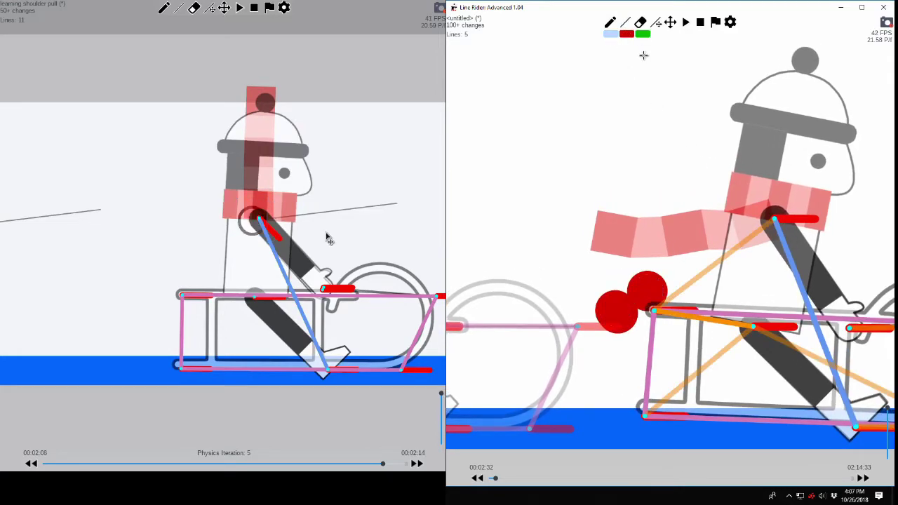
Step: Draw a tiny blue line about 0.02 long at 90° above the sled and position it to catch the pulled rear peg
{"action": "mouse_move", "coordinate": [653, 71]}
{"action": "left_mouse_down"}
{"action": "mouse_move", "coordinate": [673, 78]}
{"action": "mouse_move", "coordinate": [666, 107]}
{"action": "left_mouse_up"}
{"action": "left_click", "coordinate": [655, 24]}
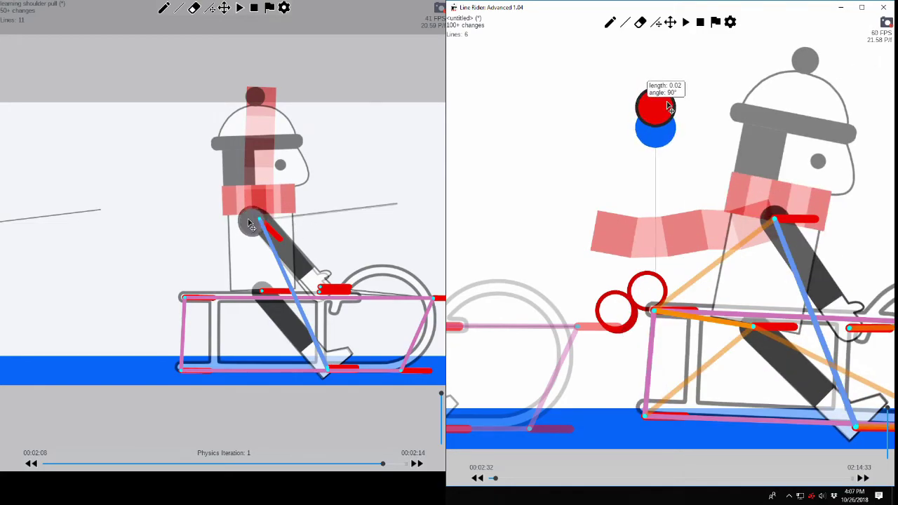
{"action": "left_click_drag", "start_coordinate": [674, 146], "coordinate": [667, 110]}
{"action": "left_click_drag", "start_coordinate": [697, 66], "coordinate": [660, 152]}
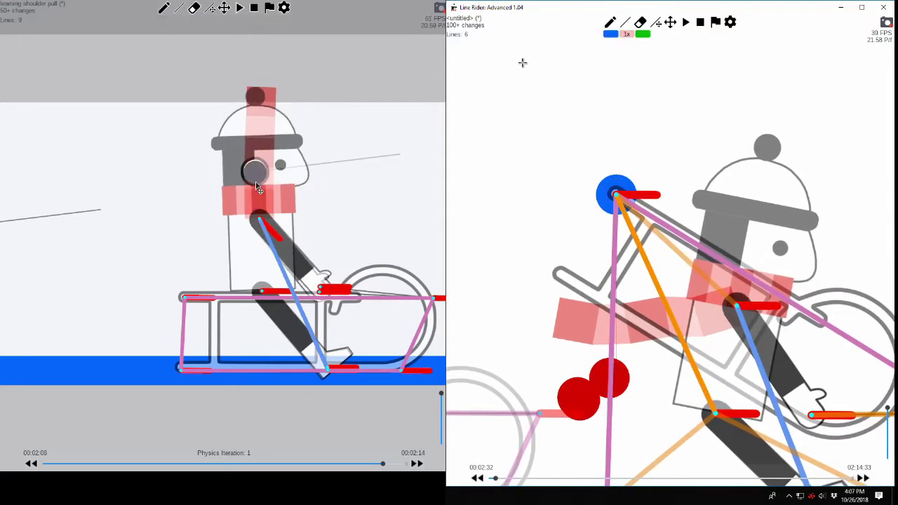
Step: Draw a horizontal red line above the tiny blue line and position it on the sled's pulled rear peg
{"action": "left_click_drag", "start_coordinate": [530, 63], "coordinate": [885, 63]}
{"action": "scroll", "coordinate": [740, 62], "scroll_direction": "down", "scroll_amount": 2}
{"action": "left_click", "coordinate": [655, 24]}
{"action": "mouse_move", "coordinate": [700, 124]}
{"action": "left_mouse_down"}
{"action": "mouse_move", "coordinate": [700, 68]}
{"action": "mouse_move", "coordinate": [701, 76]}
{"action": "left_mouse_up"}
{"action": "left_click_drag", "start_coordinate": [738, 104], "coordinate": [730, 208]}
{"action": "scroll", "coordinate": [730, 209], "scroll_direction": "up", "scroll_amount": 4}
Step: Add a horizontal blue line and place it between the horizontal red line and the tiny blue line
{"action": "left_click", "coordinate": [625, 23]}
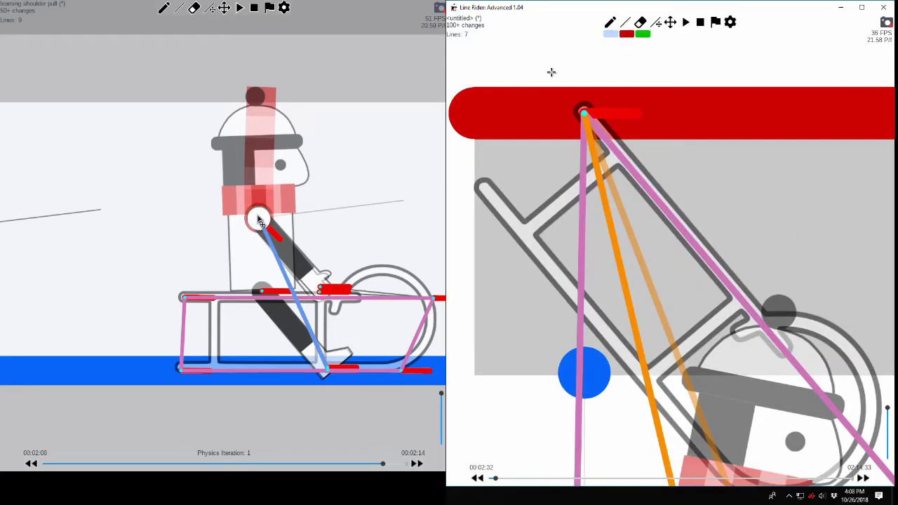
{"action": "left_click_drag", "start_coordinate": [530, 74], "coordinate": [894, 73]}
{"action": "left_click", "coordinate": [655, 24]}
{"action": "left_click_drag", "start_coordinate": [674, 70], "coordinate": [659, 108]}
{"action": "left_click_drag", "start_coordinate": [498, 111], "coordinate": [646, 153]}
{"action": "scroll", "coordinate": [554, 57], "scroll_direction": "down", "scroll_amount": 6}
{"action": "left_click_drag", "start_coordinate": [537, 140], "coordinate": [894, 140]}
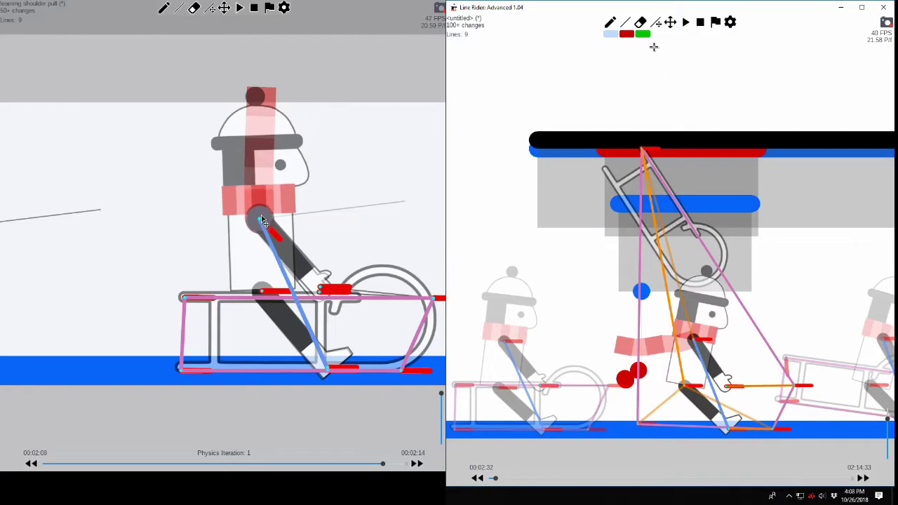
{"action": "left_click", "coordinate": [655, 22]}
{"action": "left_click_drag", "start_coordinate": [830, 139], "coordinate": [825, 169]}
{"action": "key", "text": "BackSpace"}
Step: Extend the horizontal blue and red lines of the untitled track far past the rider at a 90° angle
{"action": "left_click_drag", "start_coordinate": [812, 137], "coordinate": [762, 131]}
{"action": "scroll", "coordinate": [701, 123], "scroll_direction": "up", "scroll_amount": 2}
{"action": "right_click", "coordinate": [607, 106]}
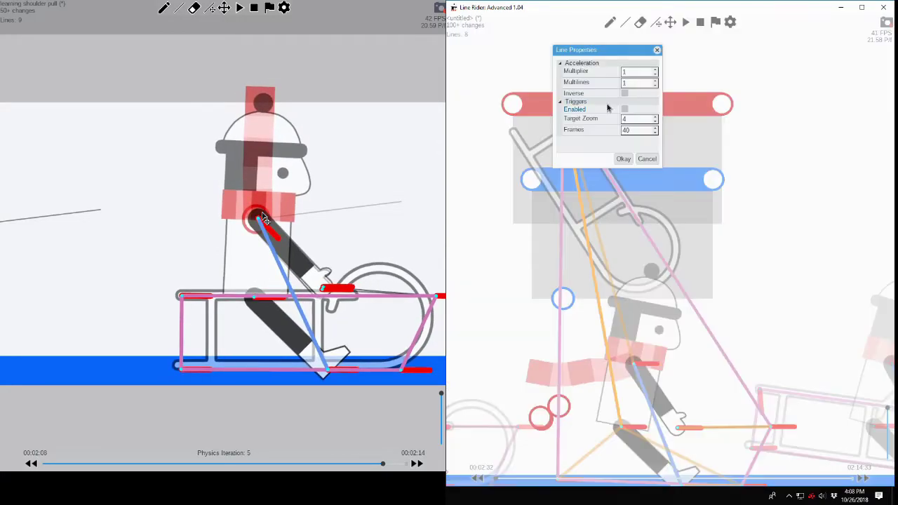
{"action": "left_click", "coordinate": [623, 159]}
{"action": "scroll", "coordinate": [761, 193], "scroll_direction": "down", "scroll_amount": 5}
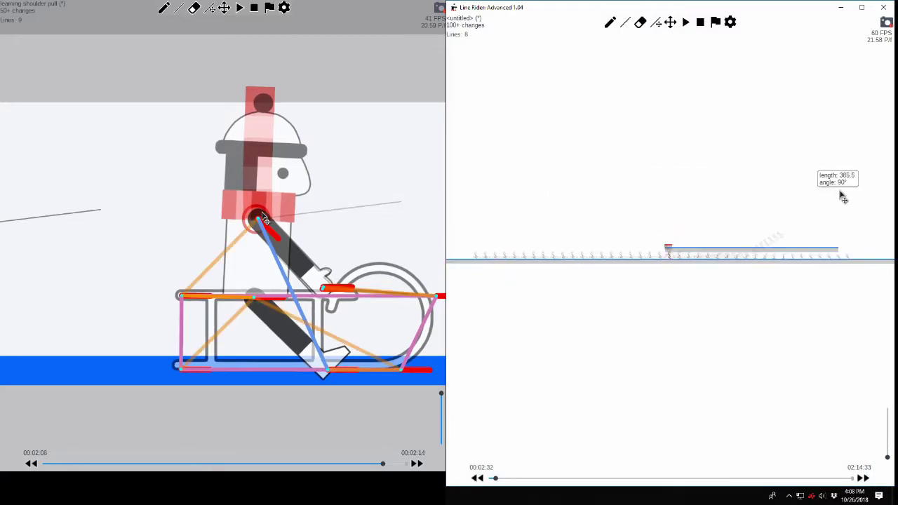
{"action": "scroll", "coordinate": [707, 226], "scroll_direction": "up", "scroll_amount": 3}
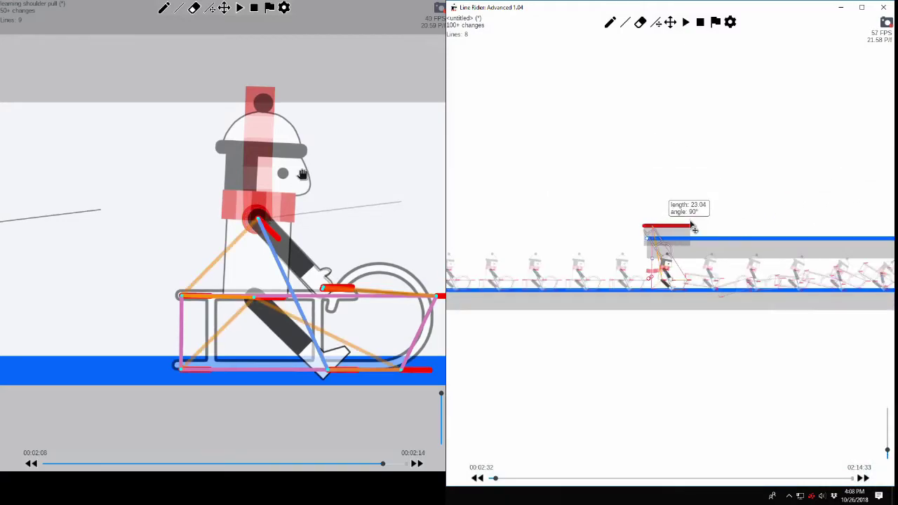
{"action": "scroll", "coordinate": [771, 218], "scroll_direction": "down", "scroll_amount": 3}
{"action": "left_click_drag", "start_coordinate": [693, 226], "coordinate": [895, 208]}
Step: Adjust the starting ends of the horizontal red and blue lines so they begin just behind the pulled sled peg
{"action": "scroll", "coordinate": [555, 230], "scroll_direction": "up", "scroll_amount": 8}
{"action": "left_click_drag", "start_coordinate": [621, 188], "coordinate": [617, 184]}
{"action": "left_click_drag", "start_coordinate": [620, 219], "coordinate": [619, 219]}
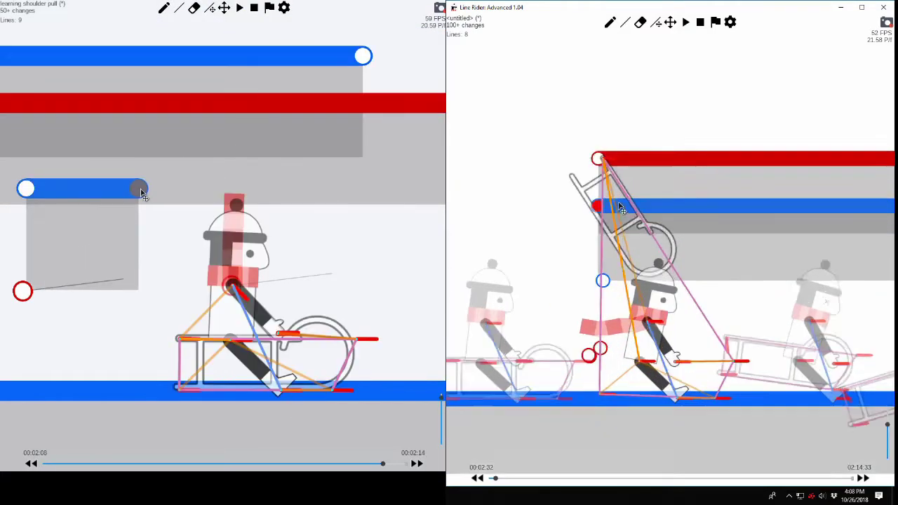
{"action": "scroll", "coordinate": [618, 203], "scroll_direction": "up", "scroll_amount": 3}
{"action": "left_click_drag", "start_coordinate": [587, 164], "coordinate": [589, 164]}
{"action": "left_click_drag", "start_coordinate": [612, 109], "coordinate": [647, 251]}
{"action": "left_click_drag", "start_coordinate": [614, 157], "coordinate": [615, 157]}
Step: Move to the momentum tick of frame 02:33 and set the horizontal red line's multiplier to 255
{"action": "scroll", "coordinate": [579, 98], "scroll_direction": "down", "scroll_amount": 8}
{"action": "key", "text": "alt+Right"}
{"action": "left_click_drag", "start_coordinate": [698, 213], "coordinate": [678, 225]}
{"action": "scroll", "coordinate": [661, 231], "scroll_direction": "up", "scroll_amount": 3}
{"action": "right_click", "coordinate": [526, 92]}
{"action": "double_click", "coordinate": [549, 60]}
{"action": "type", "text": "255"}
{"action": "double_click", "coordinate": [566, 89]}
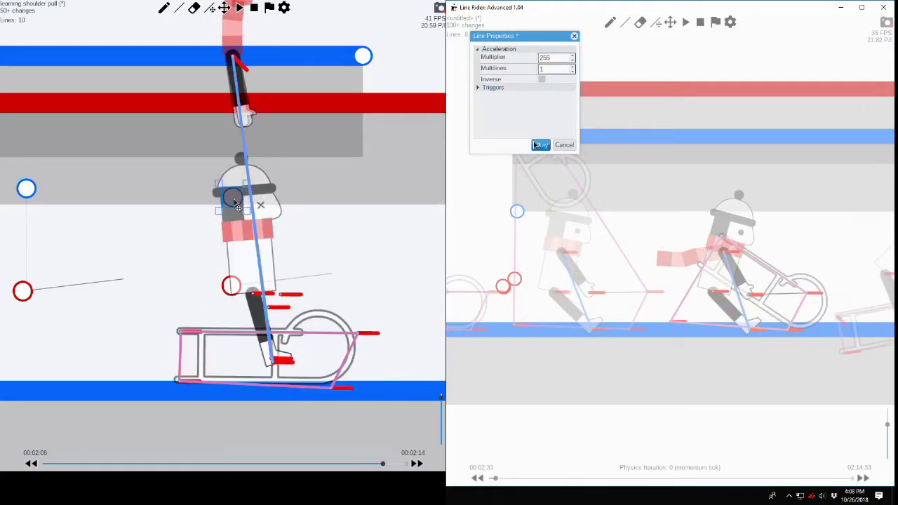
{"action": "left_click", "coordinate": [539, 144]}
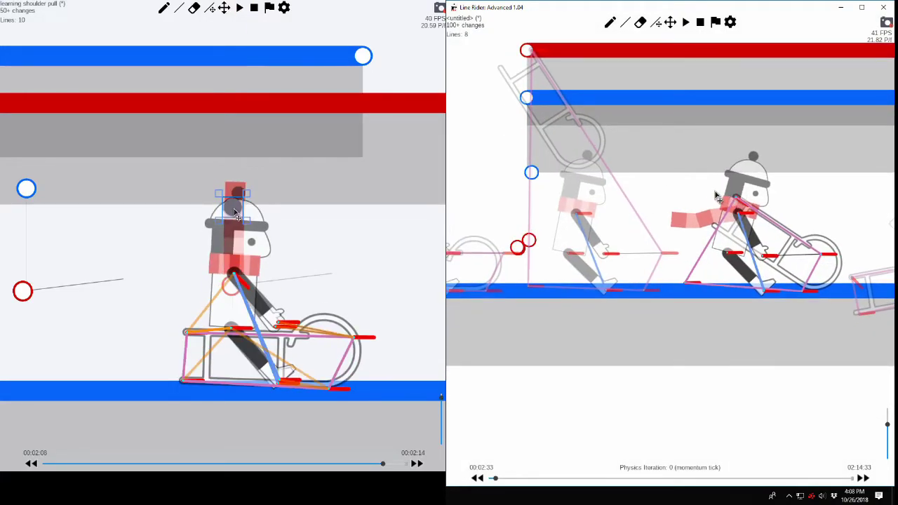
Step: Examine the returned sled's shape at the momentum tick and physics iteration 1 of frame 02:33
{"action": "key", "text": "alt+Right"}
{"action": "left_click_drag", "start_coordinate": [699, 189], "coordinate": [663, 174]}
{"action": "scroll", "coordinate": [663, 174], "scroll_direction": "up", "scroll_amount": 6}
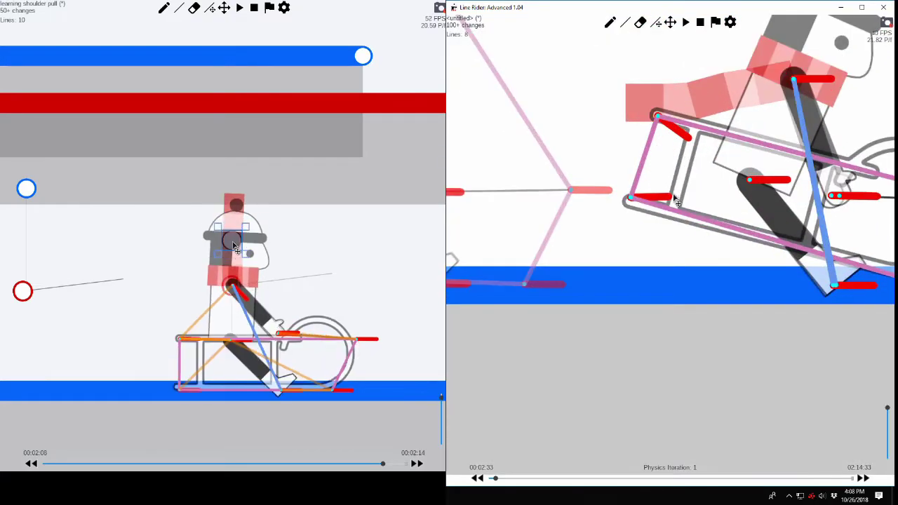
{"action": "scroll", "coordinate": [633, 204], "scroll_direction": "down", "scroll_amount": 5}
{"action": "left_click_drag", "start_coordinate": [814, 220], "coordinate": [701, 209]}
{"action": "scroll", "coordinate": [616, 209], "scroll_direction": "down", "scroll_amount": 6}
{"action": "scroll", "coordinate": [702, 207], "scroll_direction": "up", "scroll_amount": 5}
{"action": "left_click_drag", "start_coordinate": [754, 196], "coordinate": [635, 261]}
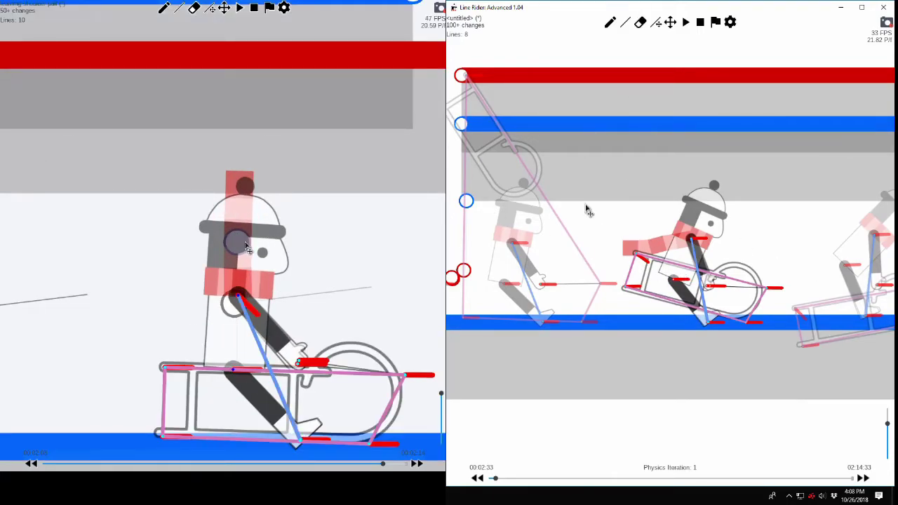
{"action": "scroll", "coordinate": [772, 304], "scroll_direction": "down", "scroll_amount": 4}
{"action": "scroll", "coordinate": [691, 289], "scroll_direction": "up", "scroll_amount": 8}
{"action": "key", "text": "Left"}
{"action": "key", "text": "alt+Right"}
{"action": "scroll", "coordinate": [684, 245], "scroll_direction": "down", "scroll_amount": 2}
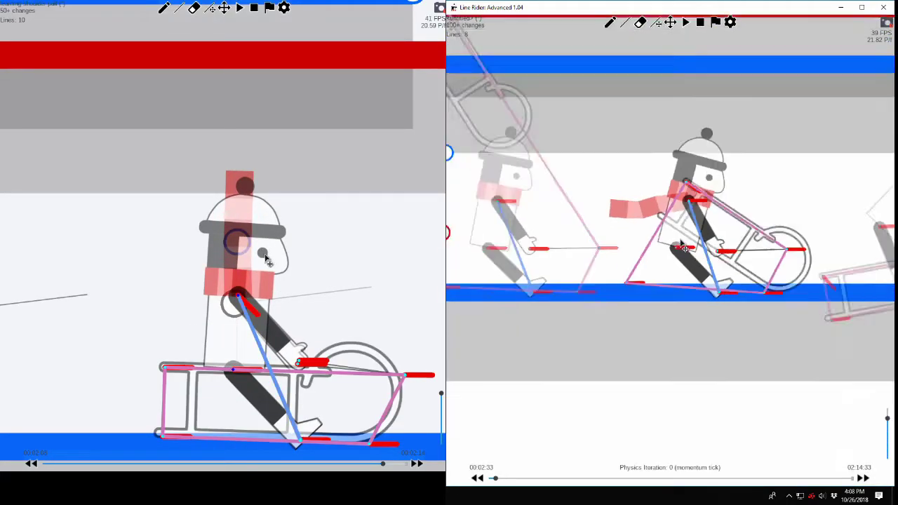
{"action": "scroll", "coordinate": [673, 252], "scroll_direction": "down", "scroll_amount": 3}
{"action": "scroll", "coordinate": [625, 281], "scroll_direction": "up", "scroll_amount": 4}
{"action": "scroll", "coordinate": [575, 254], "scroll_direction": "down", "scroll_amount": 2}
{"action": "scroll", "coordinate": [595, 284], "scroll_direction": "up", "scroll_amount": 3}
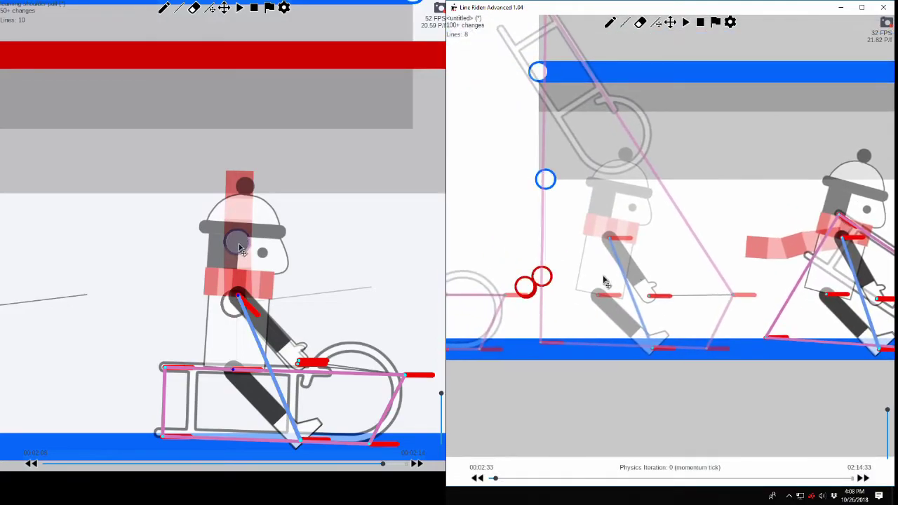
Step: Check the acceleration properties of the tiny red lines behind the sled in the untitled track
{"action": "right_click", "coordinate": [541, 282]}
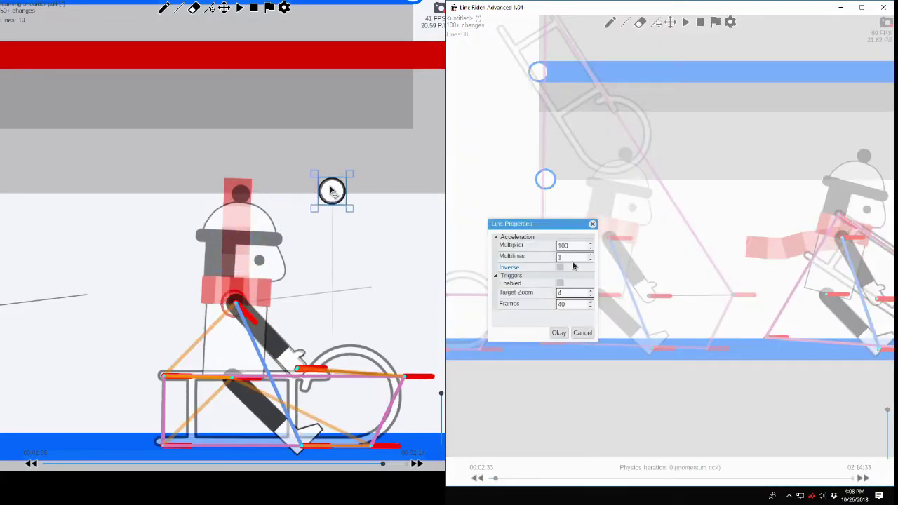
{"action": "left_click", "coordinate": [558, 333]}
{"action": "right_click", "coordinate": [524, 289]}
{"action": "left_click", "coordinate": [541, 344]}
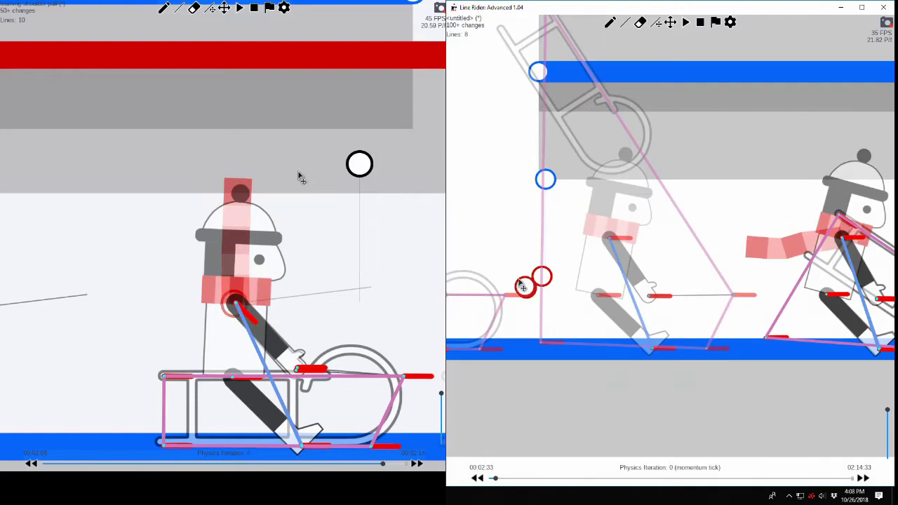
{"action": "right_click", "coordinate": [522, 281]}
{"action": "left_click", "coordinate": [536, 327]}
{"action": "right_click", "coordinate": [534, 294]}
{"action": "left_click", "coordinate": [561, 271]}
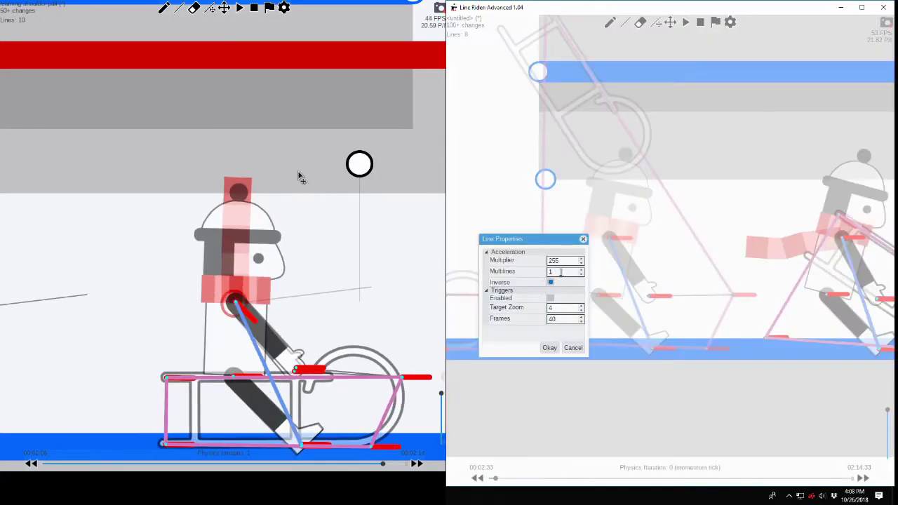
{"action": "type", "text": "2"}
{"action": "left_click", "coordinate": [572, 347]}
Step: Make the left tiny red line behind the sled inverse, with 2 multilines and a multiplier of 167
{"action": "right_click", "coordinate": [518, 283]}
{"action": "left_click", "coordinate": [535, 270]}
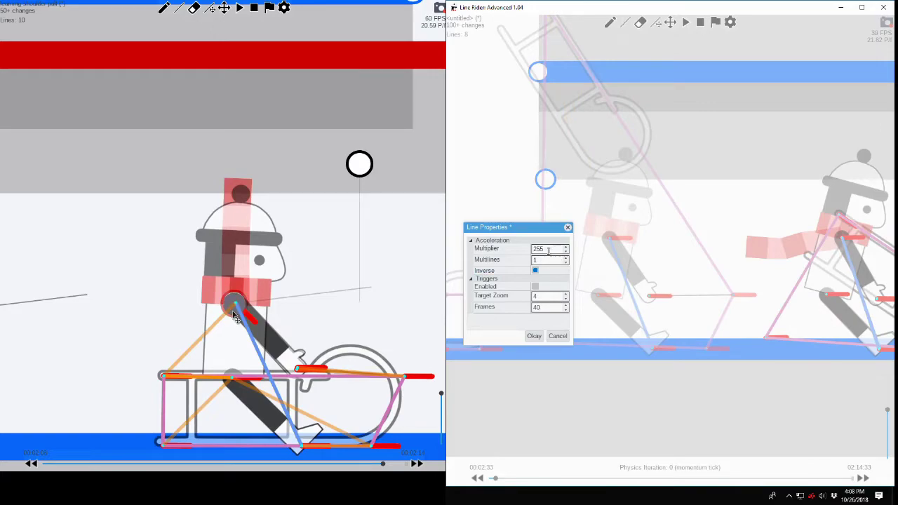
{"action": "left_click", "coordinate": [565, 257]}
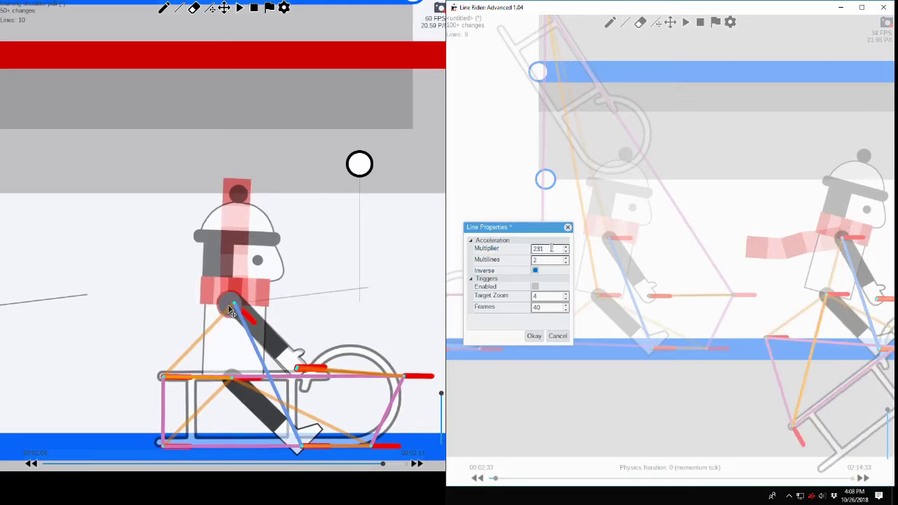
{"action": "scroll", "coordinate": [552, 247], "scroll_direction": "down", "scroll_amount": 10}
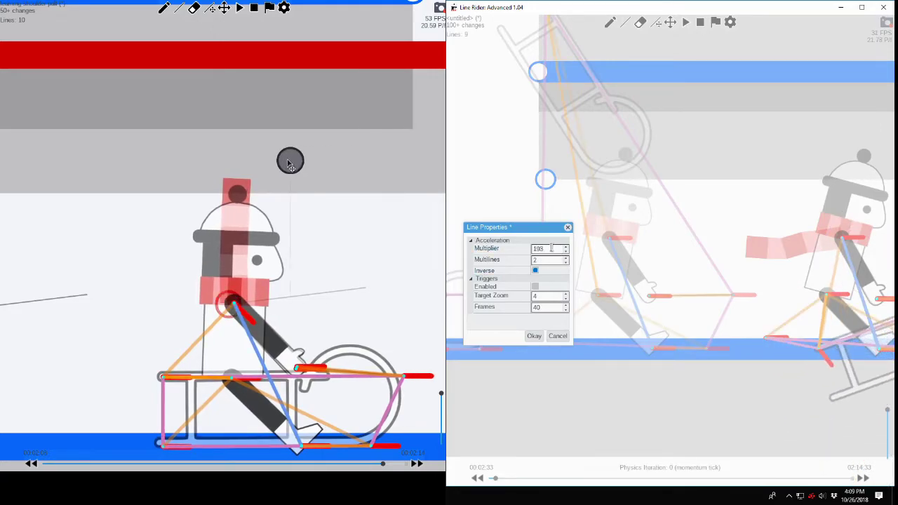
{"action": "scroll", "coordinate": [551, 248], "scroll_direction": "down", "scroll_amount": 4}
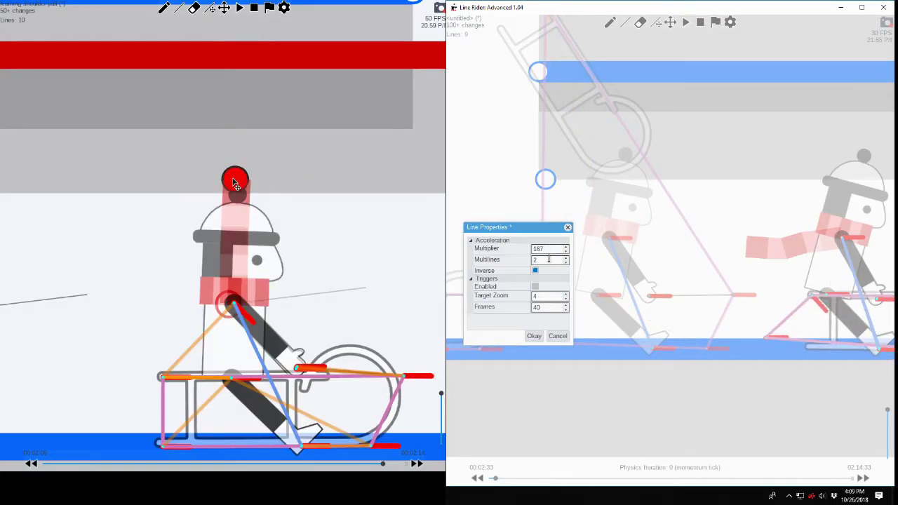
{"action": "left_click", "coordinate": [533, 336]}
Step: Set the right tiny red line's multiplier to 1
{"action": "right_click", "coordinate": [543, 277]}
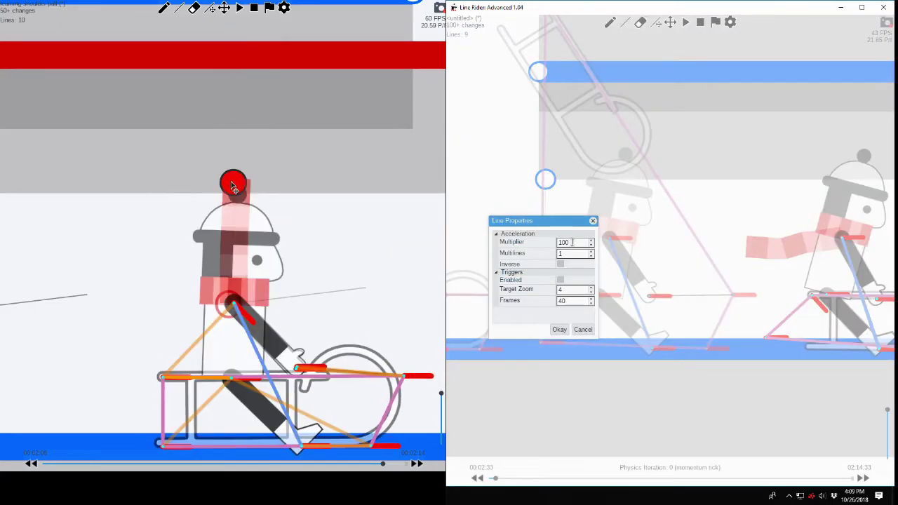
{"action": "scroll", "coordinate": [571, 242], "scroll_direction": "down", "scroll_amount": 2}
{"action": "scroll", "coordinate": [572, 242], "scroll_direction": "down", "scroll_amount": 10}
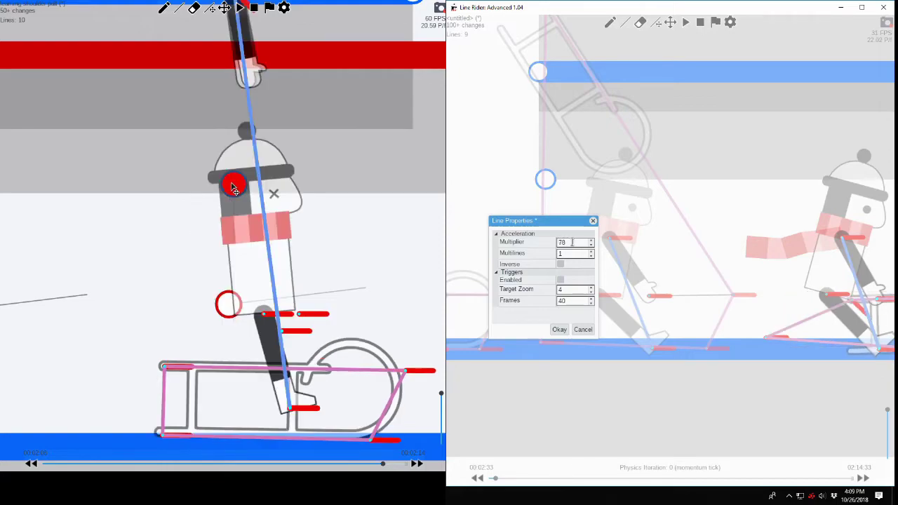
{"action": "scroll", "coordinate": [571, 242], "scroll_direction": "down", "scroll_amount": 10}
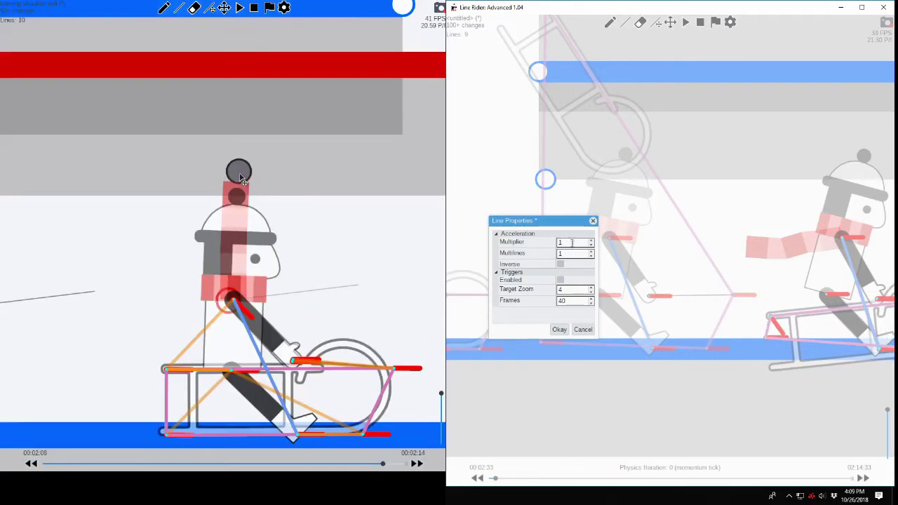
{"action": "left_click", "coordinate": [559, 329]}
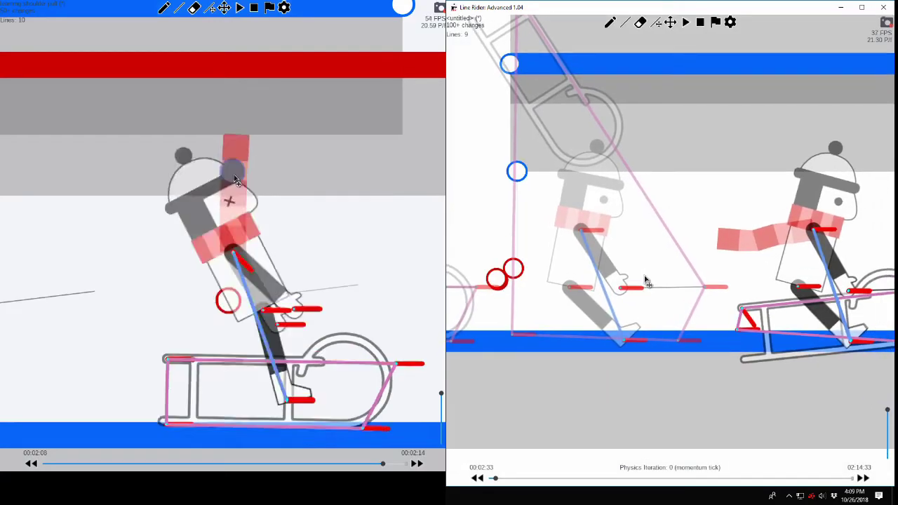
Step: Examine the returned sled's shape across frame 02:32 and the first physics iterations of frame 02:33
{"action": "scroll", "coordinate": [643, 284], "scroll_direction": "down", "scroll_amount": 5}
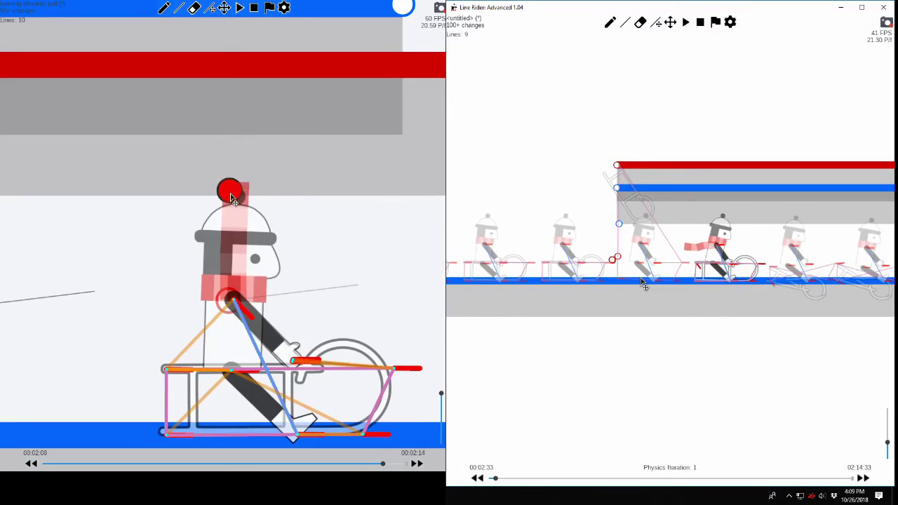
{"action": "scroll", "coordinate": [644, 284], "scroll_direction": "up", "scroll_amount": 6}
{"action": "scroll", "coordinate": [643, 284], "scroll_direction": "down", "scroll_amount": 5}
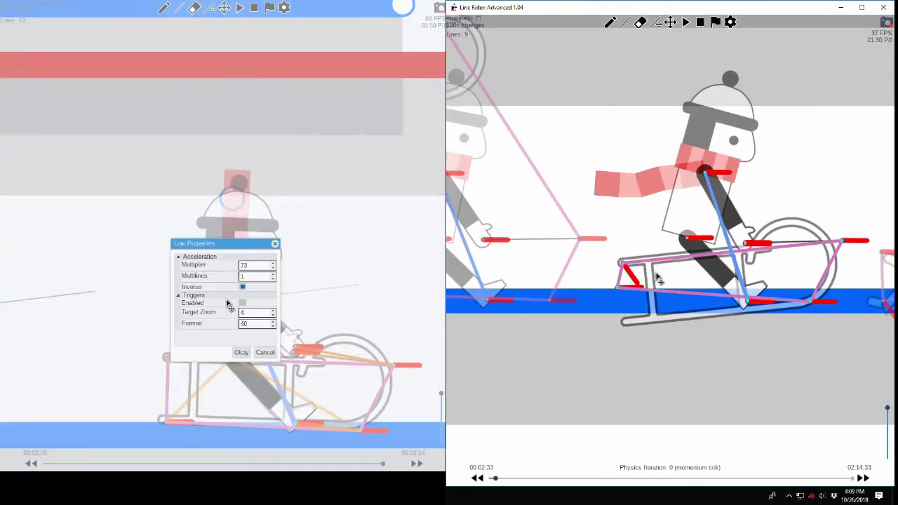
{"action": "scroll", "coordinate": [691, 321], "scroll_direction": "up", "scroll_amount": 5}
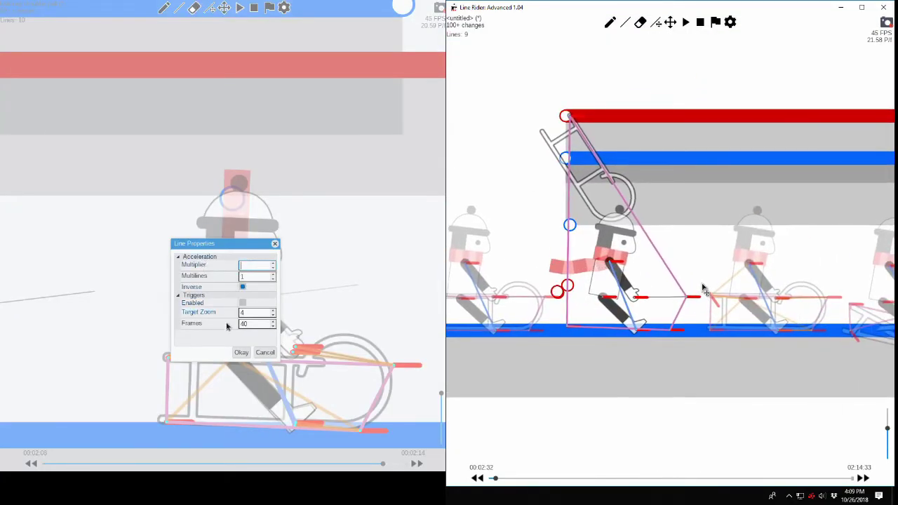
{"action": "scroll", "coordinate": [713, 260], "scroll_direction": "up", "scroll_amount": 2}
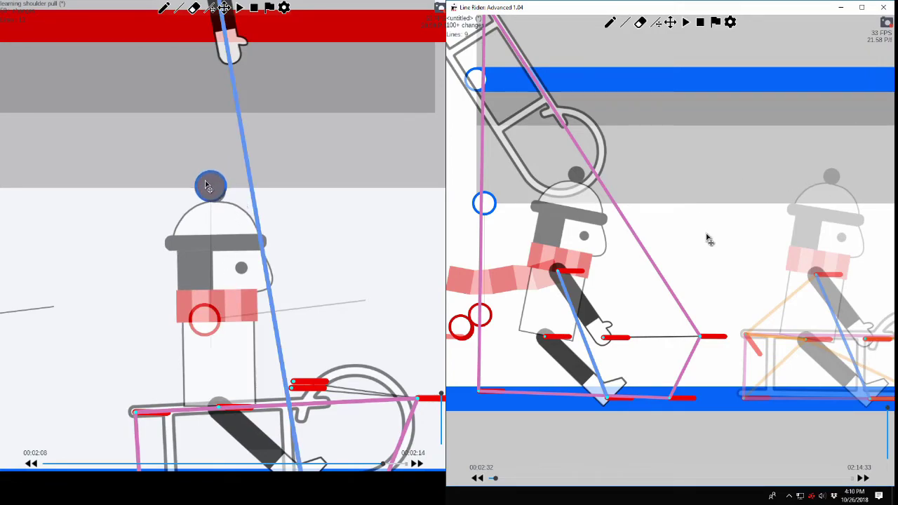
{"action": "key", "text": "alt+Right"}
{"action": "left_click_drag", "start_coordinate": [754, 238], "coordinate": [732, 258]}
{"action": "key", "text": "alt+Right"}
{"action": "left_click_drag", "start_coordinate": [706, 223], "coordinate": [711, 226]}
{"action": "scroll", "coordinate": [689, 188], "scroll_direction": "up", "scroll_amount": 6}
{"action": "left_click_drag", "start_coordinate": [678, 175], "coordinate": [717, 172]}
Step: Draw a tiny red line at the sled's rear peg at physics iteration 1 of frame 02:33 and step through the following iterations
{"action": "scroll", "coordinate": [635, 112], "scroll_direction": "down", "scroll_amount": 4}
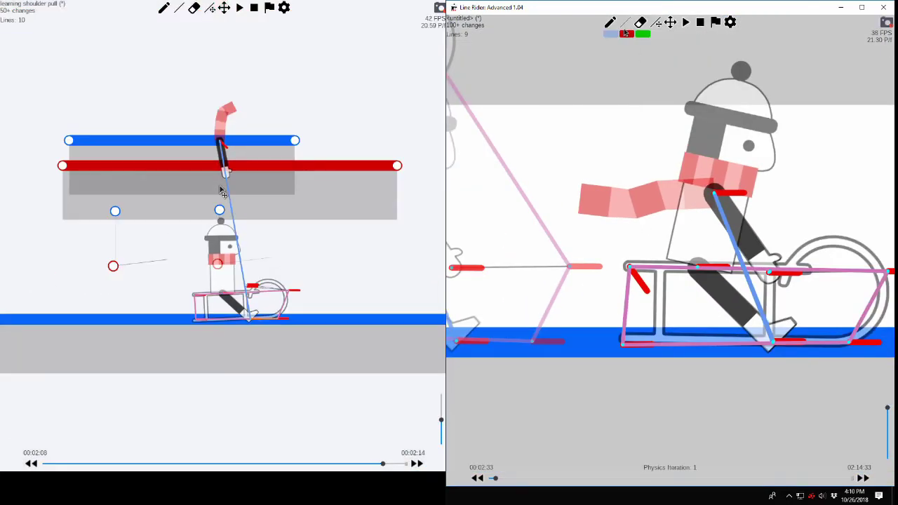
{"action": "scroll", "coordinate": [705, 184], "scroll_direction": "up", "scroll_amount": 5}
{"action": "key", "text": "w"}
{"action": "scroll", "coordinate": [621, 183], "scroll_direction": "down", "scroll_amount": 10}
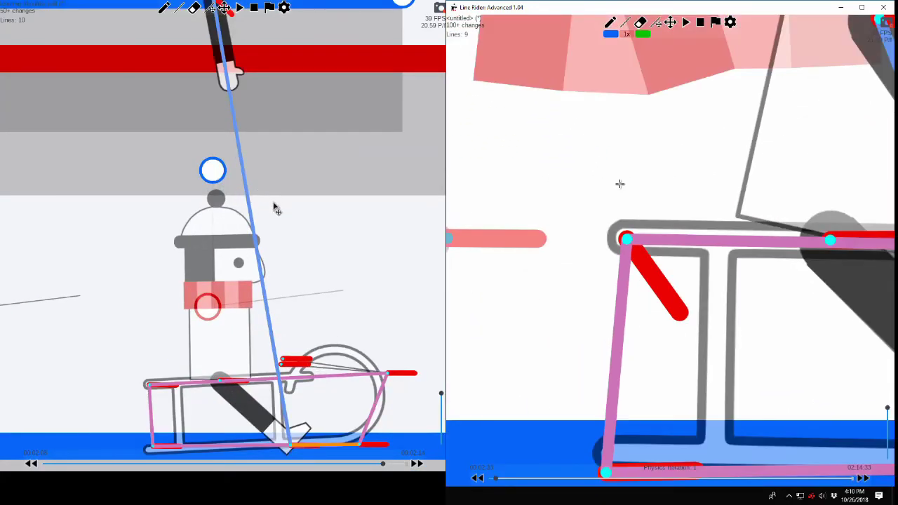
{"action": "scroll", "coordinate": [653, 184], "scroll_direction": "up", "scroll_amount": 10}
{"action": "left_click_drag", "start_coordinate": [575, 237], "coordinate": [574, 231]}
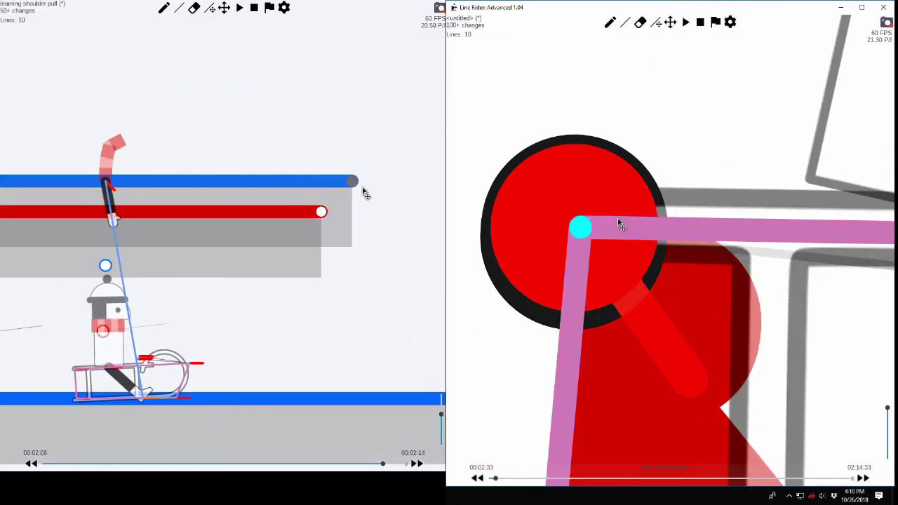
{"action": "scroll", "coordinate": [614, 215], "scroll_direction": "down", "scroll_amount": 3}
{"action": "scroll", "coordinate": [677, 244], "scroll_direction": "down", "scroll_amount": 4}
{"action": "key", "text": "alt+Right"}
{"action": "key", "text": "alt+Right"}
{"action": "key", "text": "alt+Right"}
{"action": "key", "text": "alt+Right"}
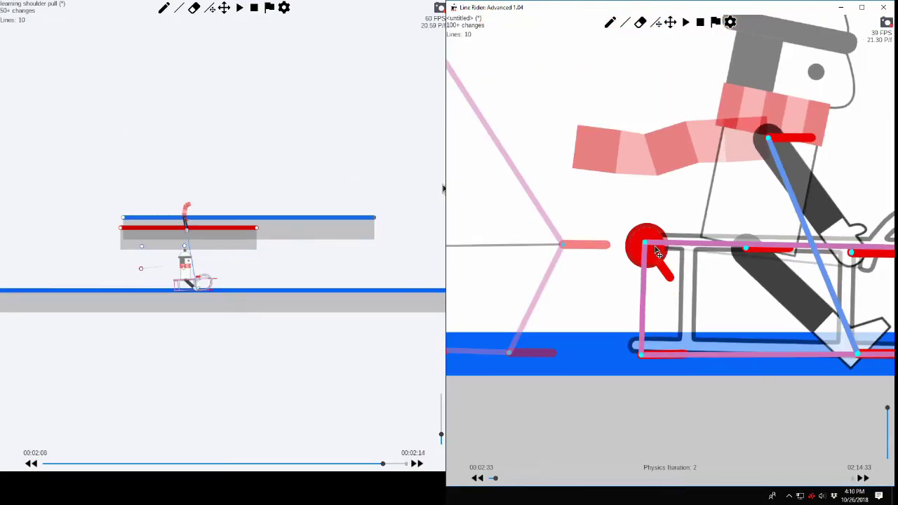
Step: Move the new tiny red line away behind the sled peg and step back to the momentum tick of frame 02:33
{"action": "scroll", "coordinate": [661, 243], "scroll_direction": "down", "scroll_amount": 5}
{"action": "scroll", "coordinate": [656, 246], "scroll_direction": "up", "scroll_amount": 7}
{"action": "key", "text": "alt+Left"}
{"action": "left_click_drag", "start_coordinate": [654, 247], "coordinate": [584, 227]}
{"action": "scroll", "coordinate": [581, 229], "scroll_direction": "up", "scroll_amount": 2}
{"action": "key", "text": "alt+Left"}
{"action": "key", "text": "alt+Left"}
{"action": "key", "text": "alt+Left"}
{"action": "key", "text": "alt+Left"}
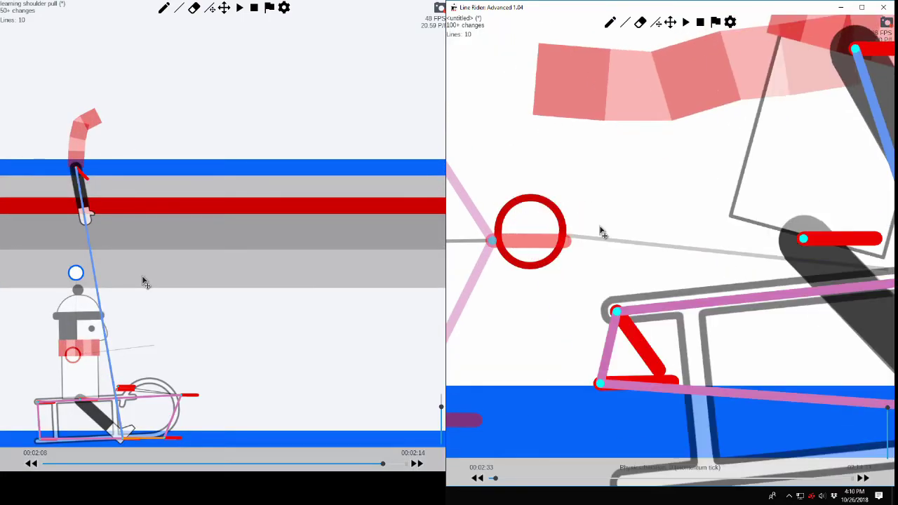
Step: Reposition the tiny red line close behind the sled's rear peg and step to physics iteration 4 of frame 02:33
{"action": "scroll", "coordinate": [599, 220], "scroll_direction": "up", "scroll_amount": 3}
{"action": "key", "text": "alt+Right"}
{"action": "left_click_drag", "start_coordinate": [562, 190], "coordinate": [682, 201]}
{"action": "left_click_drag", "start_coordinate": [538, 204], "coordinate": [538, 201]}
{"action": "left_click_drag", "start_coordinate": [532, 231], "coordinate": [535, 225]}
{"action": "scroll", "coordinate": [534, 225], "scroll_direction": "down", "scroll_amount": 3}
{"action": "left_click_drag", "start_coordinate": [603, 236], "coordinate": [666, 240]}
{"action": "scroll", "coordinate": [667, 239], "scroll_direction": "down", "scroll_amount": 2}
{"action": "key", "text": "alt+Right"}
{"action": "key", "text": "alt+Right"}
{"action": "key", "text": "alt+Right"}
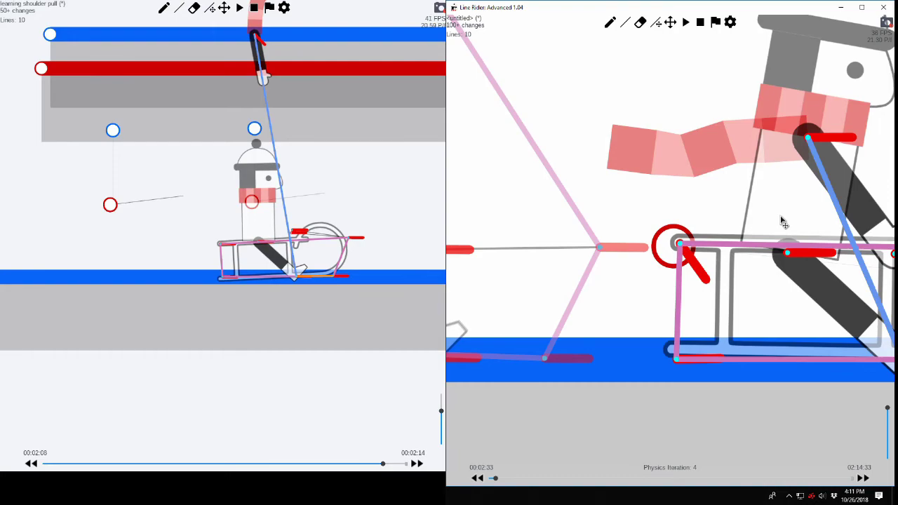
Step: Examine how the sled and its rear peg change through the remaining physics iterations of frame 02:33
{"action": "left_click", "coordinate": [398, 398]}
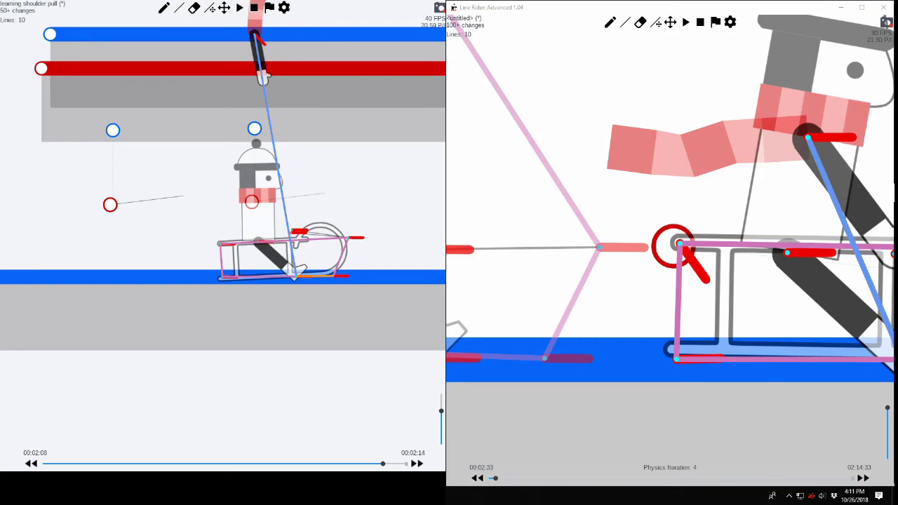
{"action": "left_click", "coordinate": [764, 192]}
{"action": "scroll", "coordinate": [805, 270], "scroll_direction": "down", "scroll_amount": 6}
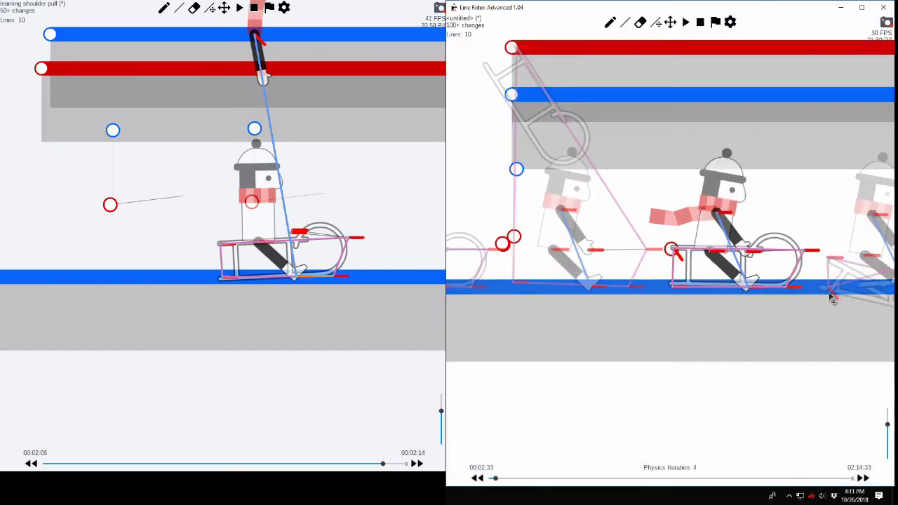
{"action": "scroll", "coordinate": [697, 220], "scroll_direction": "up", "scroll_amount": 5}
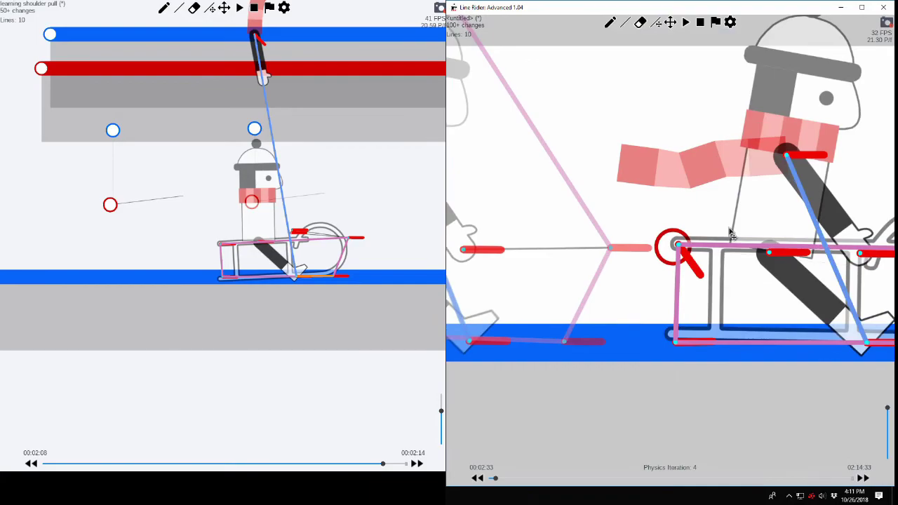
{"action": "key", "text": "alt+Right"}
{"action": "key", "text": "alt+Right"}
{"action": "key", "text": "alt+Right"}
{"action": "left_click_drag", "start_coordinate": [653, 181], "coordinate": [714, 209]}
{"action": "key", "text": "alt+Left"}
{"action": "scroll", "coordinate": [627, 225], "scroll_direction": "down", "scroll_amount": 4}
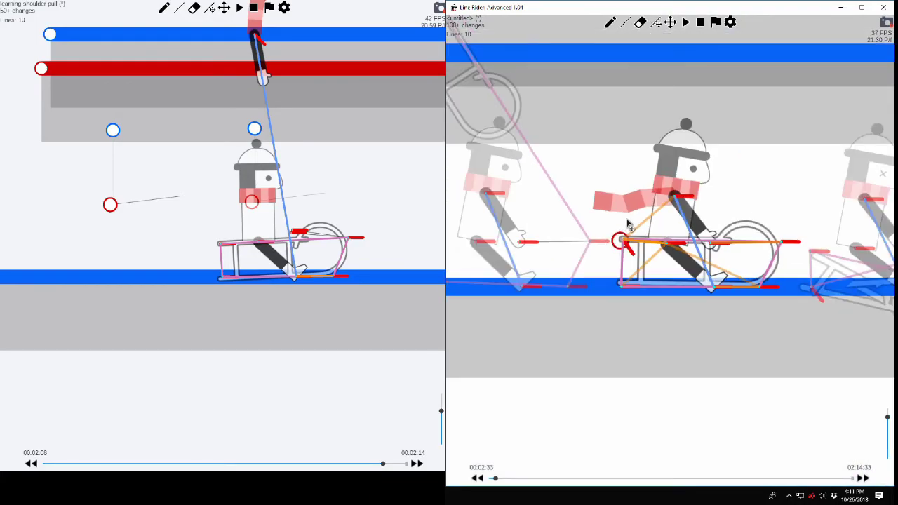
Step: Shift the tiny red line slightly farther behind the rear peg and check the sled across the physics iterations of frame 02:33
{"action": "scroll", "coordinate": [627, 225], "scroll_direction": "up", "scroll_amount": 7}
{"action": "left_click_drag", "start_coordinate": [594, 224], "coordinate": [569, 207]}
{"action": "key", "text": "Right"}
{"action": "key", "text": "Left"}
{"action": "key", "text": "alt+Left"}
{"action": "key", "text": "alt+Left"}
{"action": "left_click_drag", "start_coordinate": [625, 216], "coordinate": [714, 231]}
{"action": "key", "text": "alt+Left"}
{"action": "left_click_drag", "start_coordinate": [630, 138], "coordinate": [645, 155]}
{"action": "key", "text": "alt+Right"}
{"action": "left_click_drag", "start_coordinate": [628, 88], "coordinate": [644, 140]}
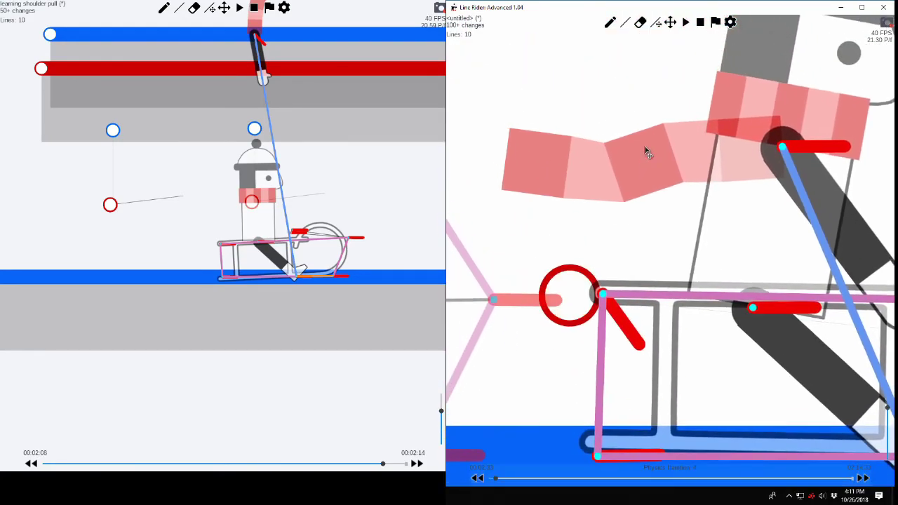
{"action": "key", "text": "alt+Right"}
{"action": "key", "text": "alt+Right"}
Step: Draw a tiny blue line straight above the sled's rear peg and step forward through the physics iterations of frame 02:33
{"action": "left_click", "coordinate": [624, 25]}
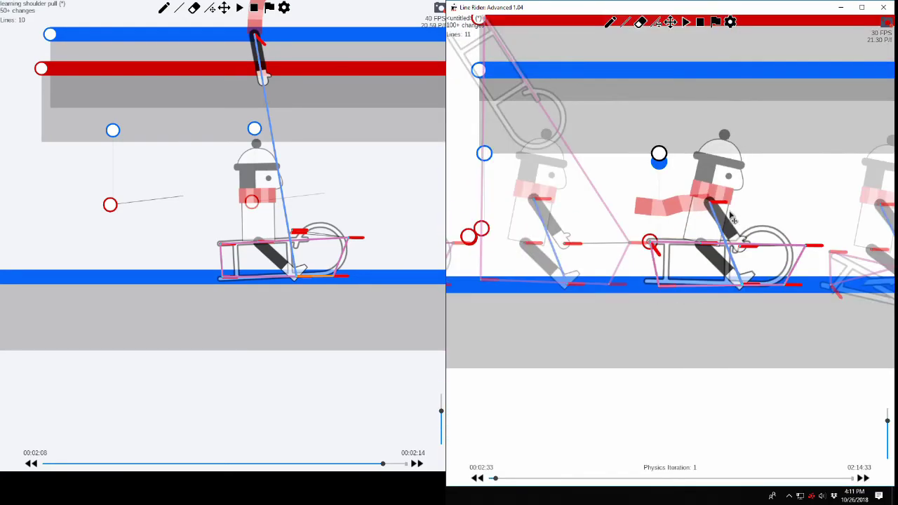
{"action": "key", "text": "alt+Right"}
{"action": "key", "text": "alt+Right"}
{"action": "scroll", "coordinate": [717, 154], "scroll_direction": "up", "scroll_amount": 4}
{"action": "left_click_drag", "start_coordinate": [689, 116], "coordinate": [689, 204]}
{"action": "key", "text": "alt+Right"}
{"action": "scroll", "coordinate": [688, 204], "scroll_direction": "up", "scroll_amount": 2}
{"action": "left_click_drag", "start_coordinate": [635, 81], "coordinate": [639, 107]}
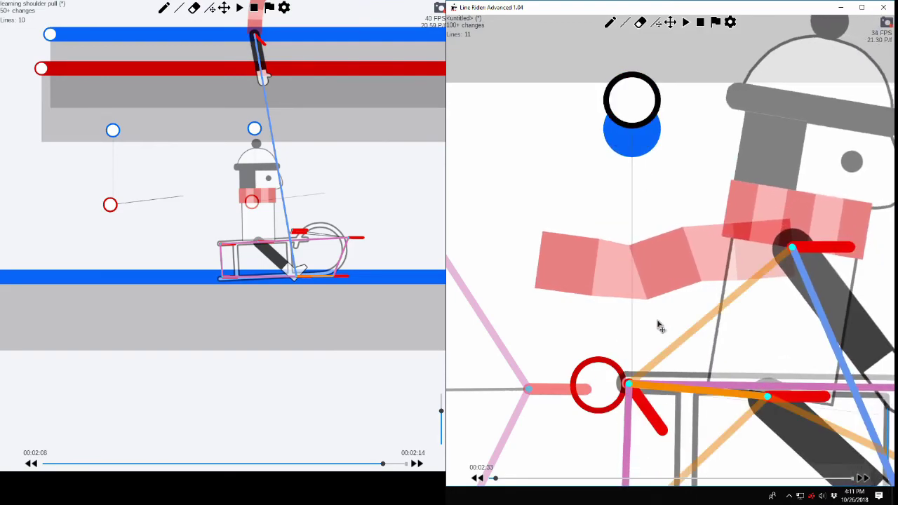
Step: Pull the tiny red line farther away from the rear peg and step to physics iteration 3 of frame 02:33
{"action": "left_click_drag", "start_coordinate": [598, 385], "coordinate": [573, 380]}
{"action": "left_click_drag", "start_coordinate": [627, 253], "coordinate": [733, 276]}
{"action": "key", "text": "alt+Right"}
{"action": "key", "text": "alt+Right"}
{"action": "key", "text": "alt+Right"}
{"action": "key", "text": "alt+Right"}
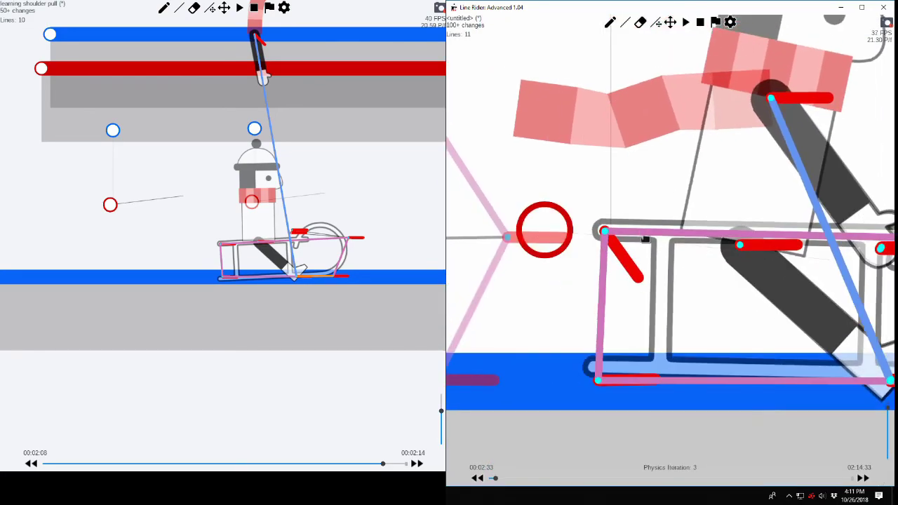
Step: Fine-tune the tiny blue line's position so it lines up just behind the sled's rear peg
{"action": "left_click_drag", "start_coordinate": [664, 245], "coordinate": [699, 305]}
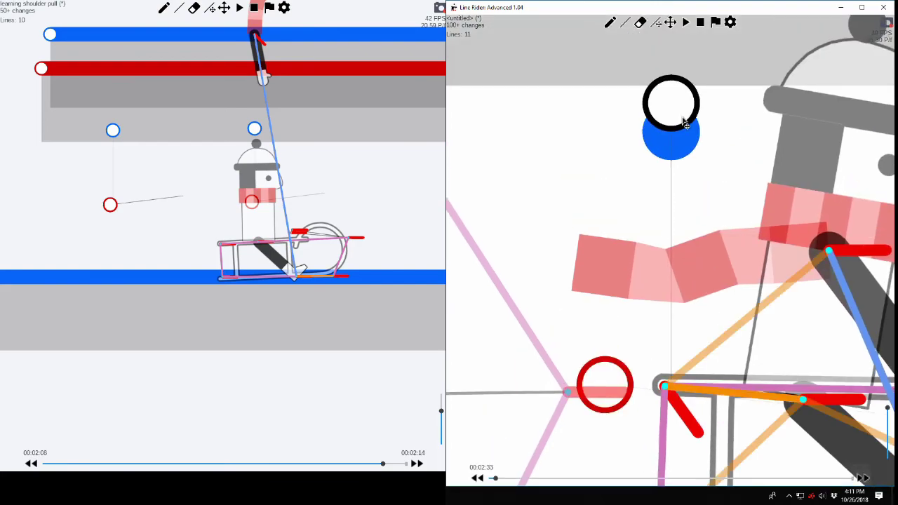
{"action": "left_click_drag", "start_coordinate": [684, 113], "coordinate": [680, 151]}
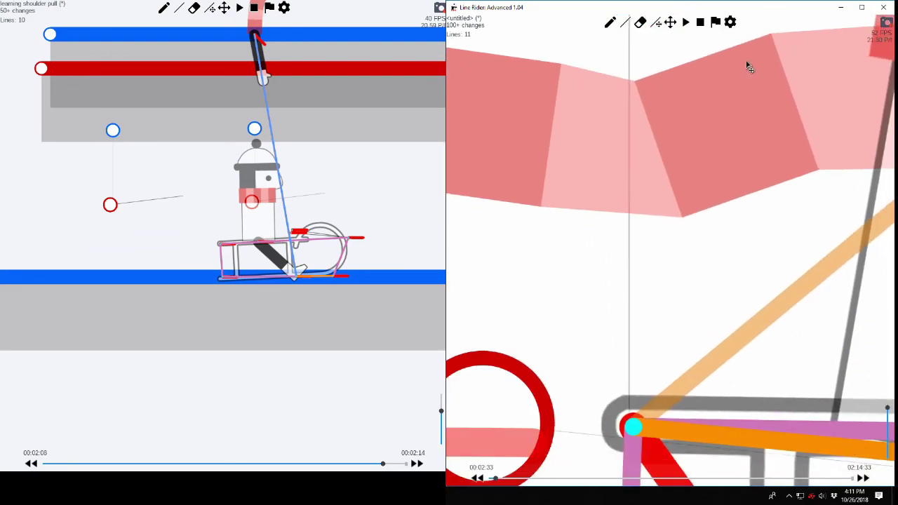
{"action": "scroll", "coordinate": [742, 63], "scroll_direction": "down", "scroll_amount": 4}
{"action": "left_click_drag", "start_coordinate": [694, 70], "coordinate": [695, 162]}
{"action": "left_click_drag", "start_coordinate": [652, 95], "coordinate": [652, 96]}
{"action": "scroll", "coordinate": [654, 97], "scroll_direction": "down", "scroll_amount": 2}
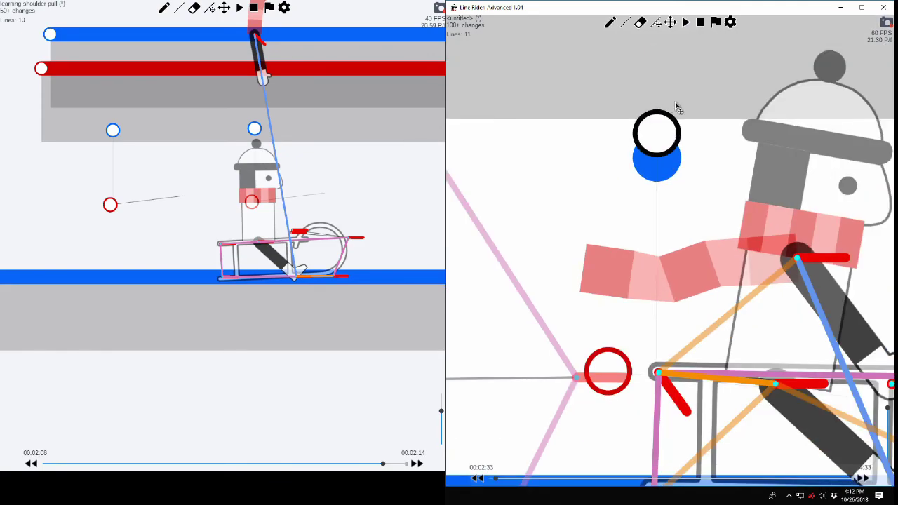
Step: Step backward and forward through the physics iterations of frame 02:33 to examine the effect of the tiny blue line
{"action": "key", "text": "alt+Left"}
{"action": "key", "text": "alt+Left"}
{"action": "key", "text": "alt+Left"}
{"action": "key", "text": "alt+Left"}
{"action": "key", "text": "alt+Left"}
{"action": "key", "text": "alt+Right"}
{"action": "key", "text": "alt+Right"}
{"action": "key", "text": "alt+Right"}
{"action": "key", "text": "alt+Right"}
{"action": "key", "text": "alt+Right"}
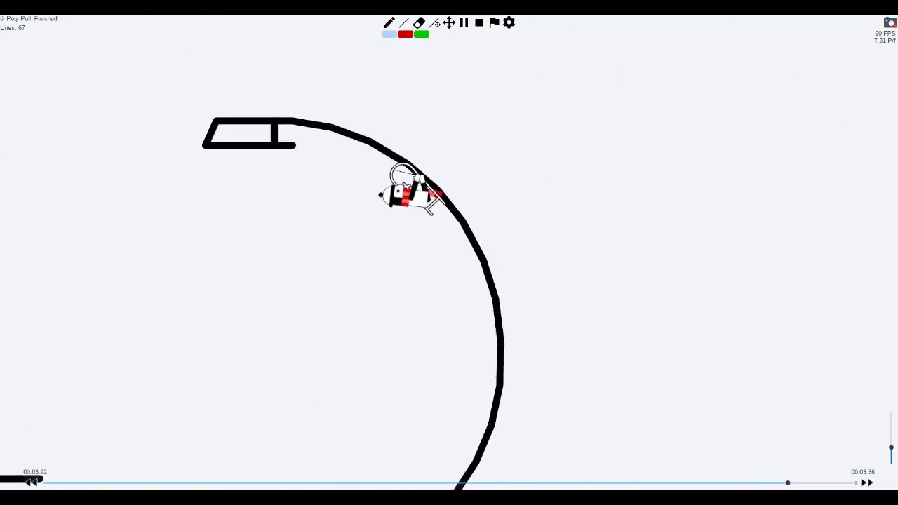
Step: Pause playback of the finished peg pull track
{"action": "key", "text": "space"}
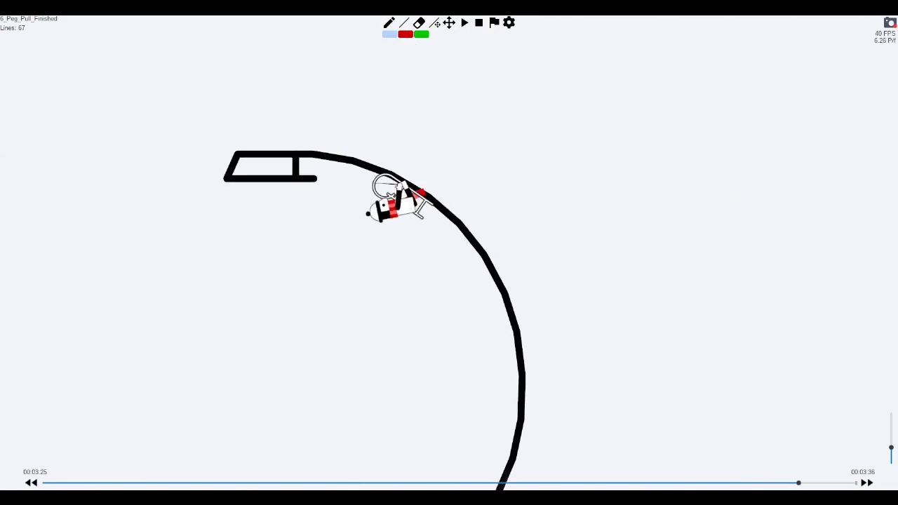